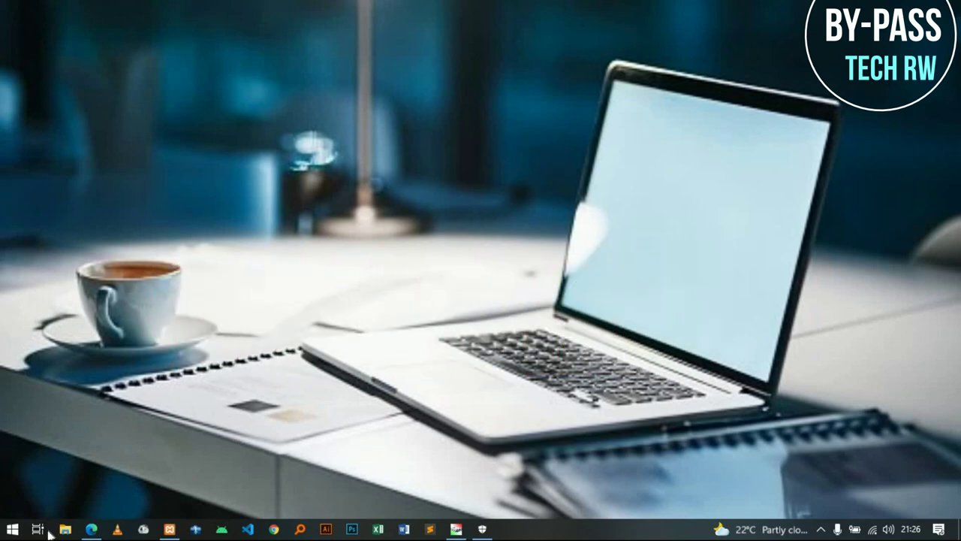
- Open the Windows Start menu to see the installed apps list
{"action": "left_click", "coordinate": [12, 529]}
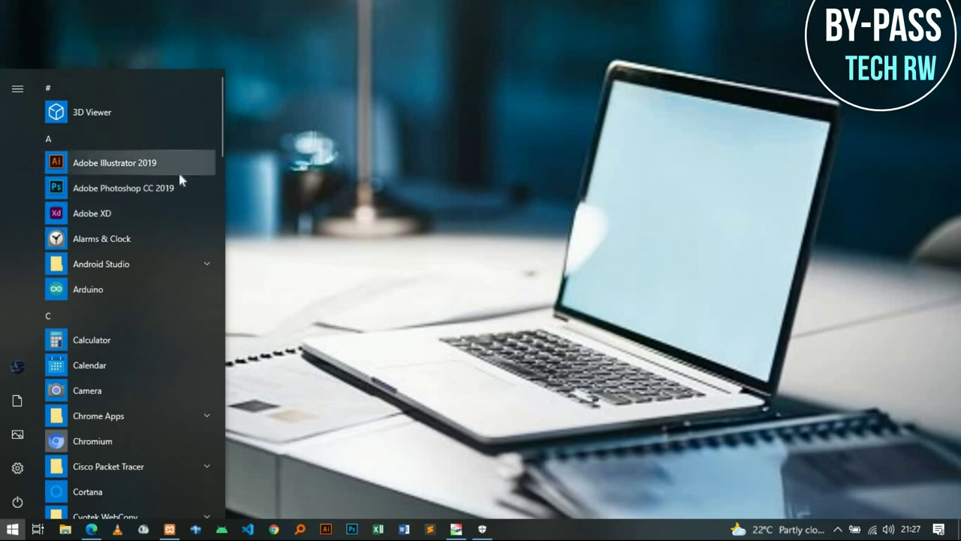
- Launch Adobe Photoshop CC 2019 from the Start menu and maximize its window
{"action": "scroll", "coordinate": [171, 240], "scroll_direction": "down", "scroll_amount": 2}
{"action": "scroll", "coordinate": [171, 240], "scroll_direction": "up", "scroll_amount": 2}
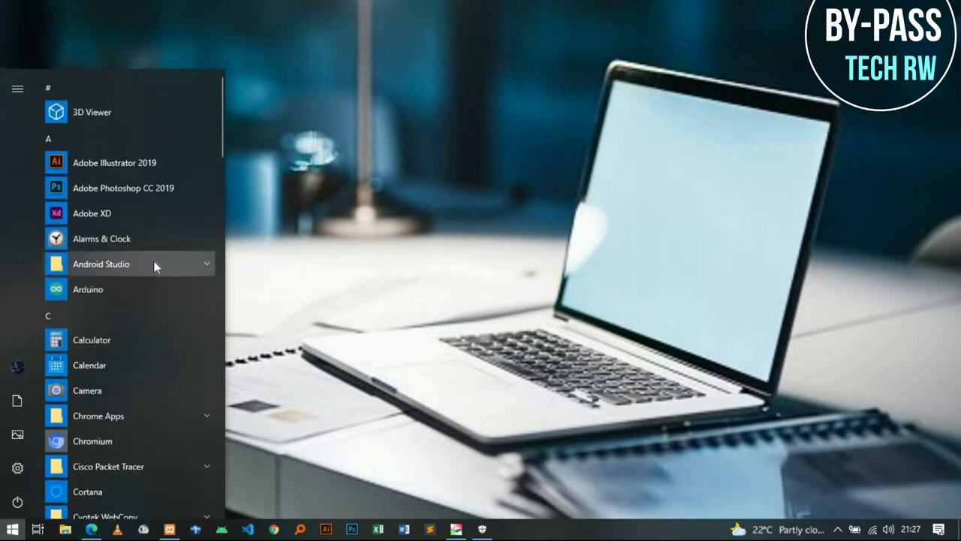
{"action": "left_click", "coordinate": [154, 263]}
{"action": "left_click", "coordinate": [153, 260]}
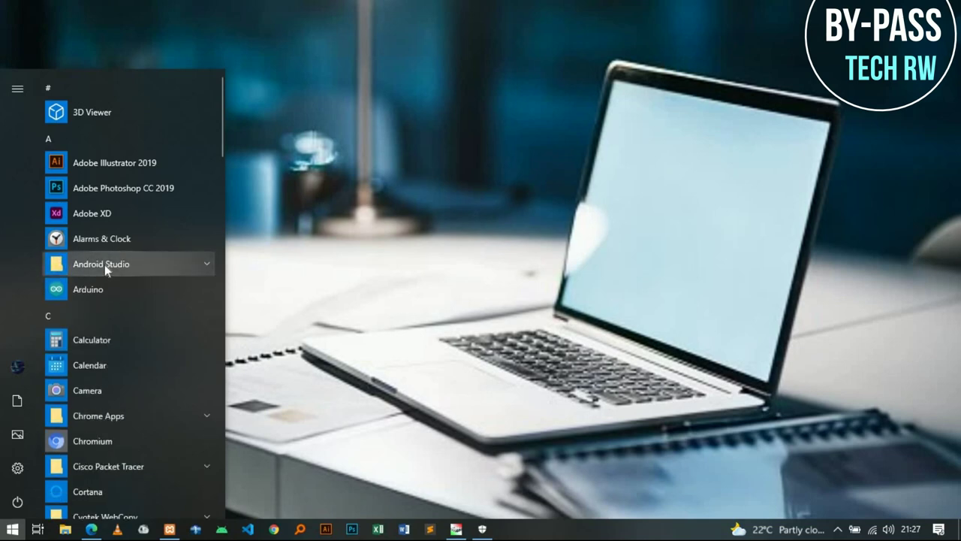
{"action": "left_click", "coordinate": [146, 186]}
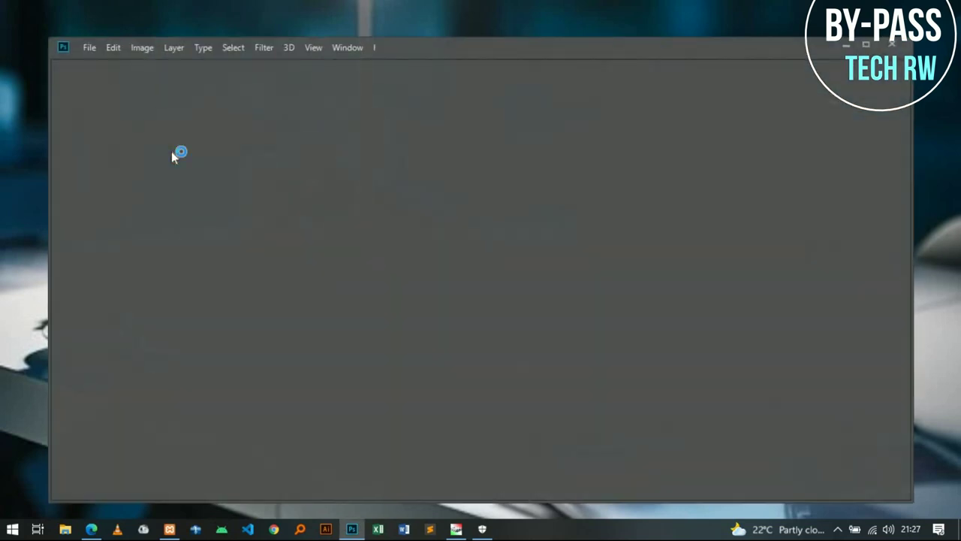
{"action": "left_click", "coordinate": [865, 44]}
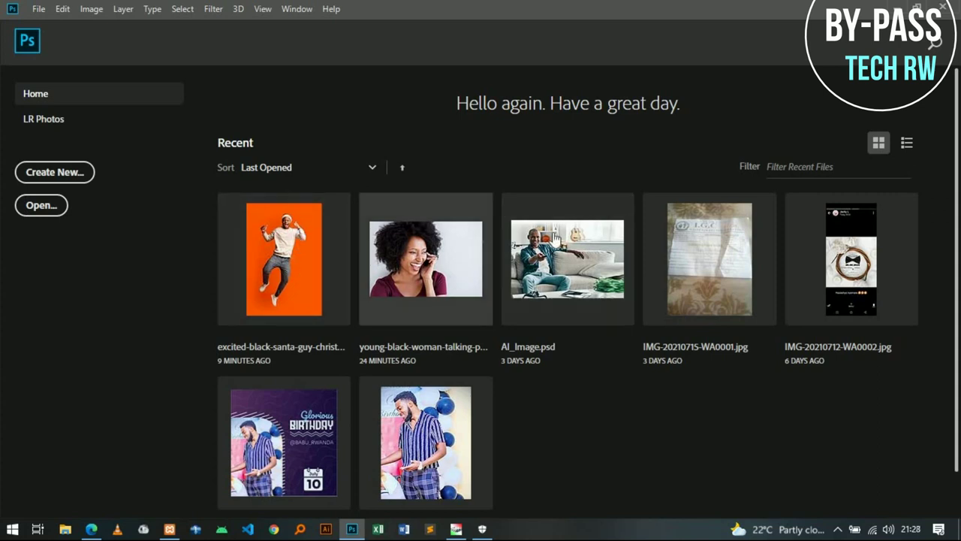
{"action": "left_click", "coordinate": [372, 167]}
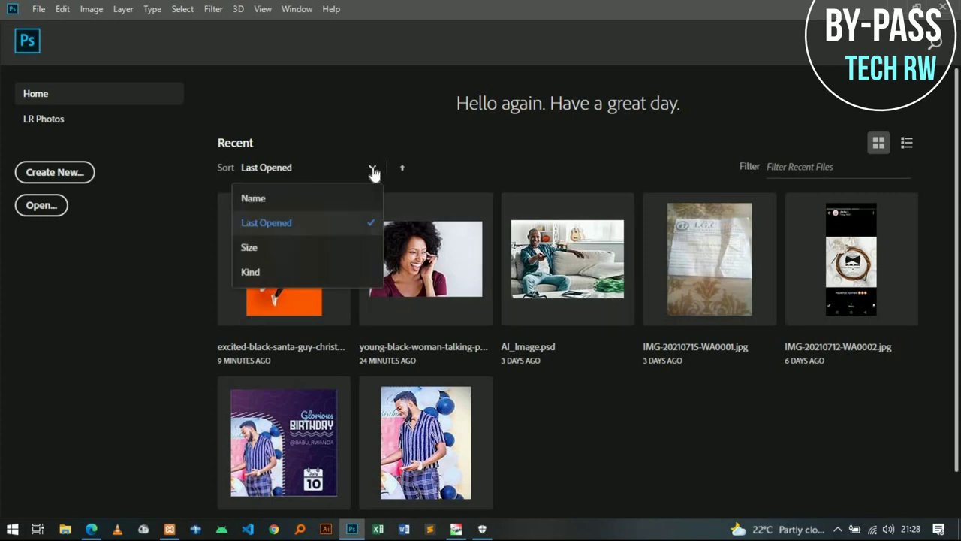
{"action": "left_click", "coordinate": [373, 169]}
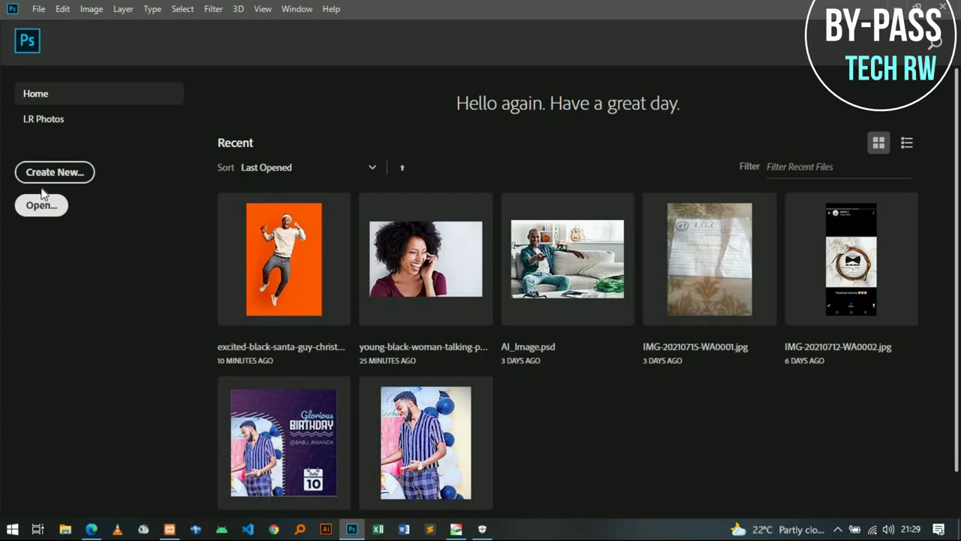
{"action": "left_click", "coordinate": [38, 8]}
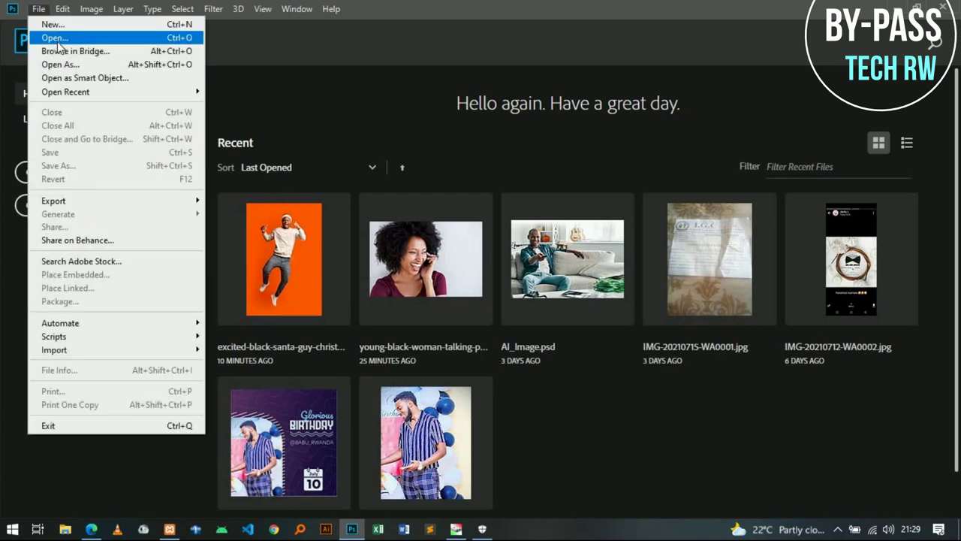
{"action": "left_click", "coordinate": [57, 38]}
{"action": "double_click", "coordinate": [357, 122]}
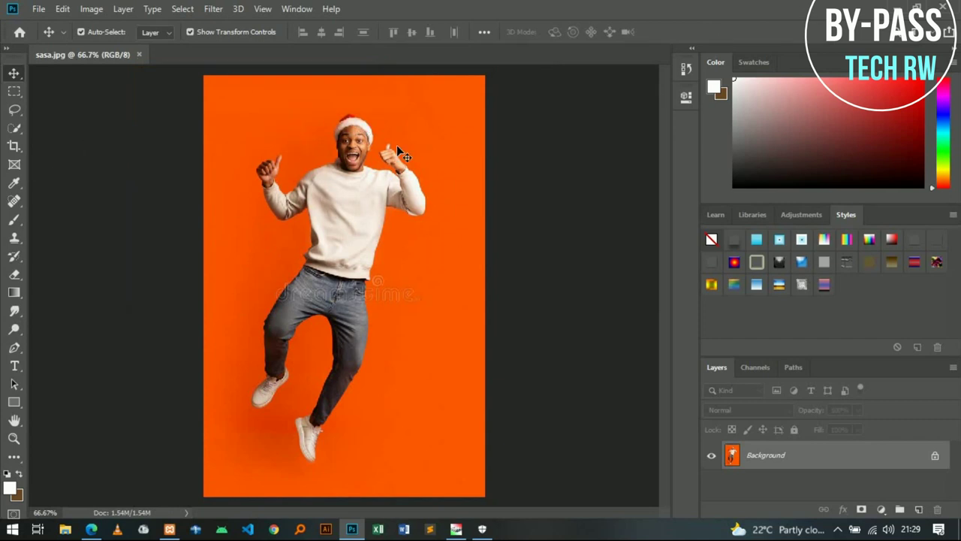
{"action": "key", "text": "ctrl+plus"}
{"action": "key", "text": "ctrl+minus"}
{"action": "left_click", "coordinate": [139, 54]}
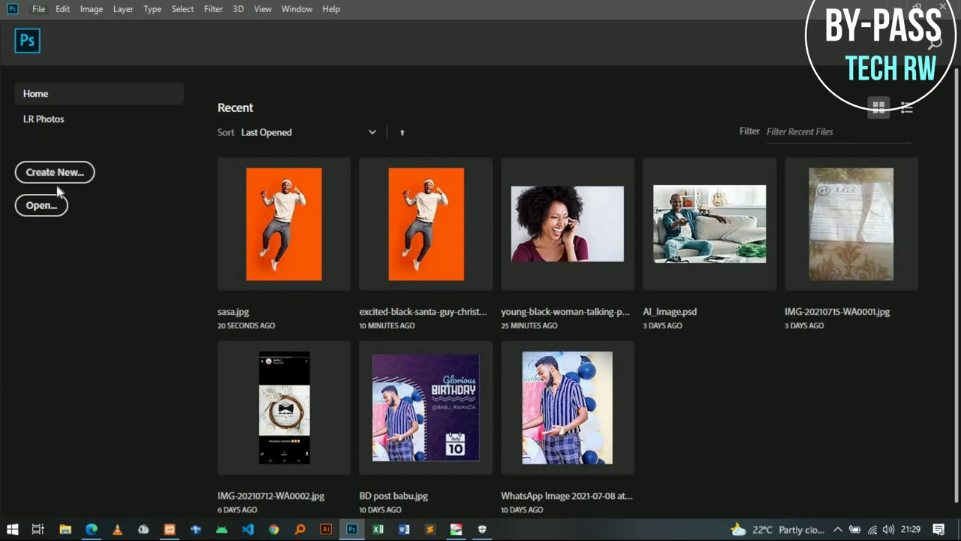
{"action": "left_click", "coordinate": [39, 9]}
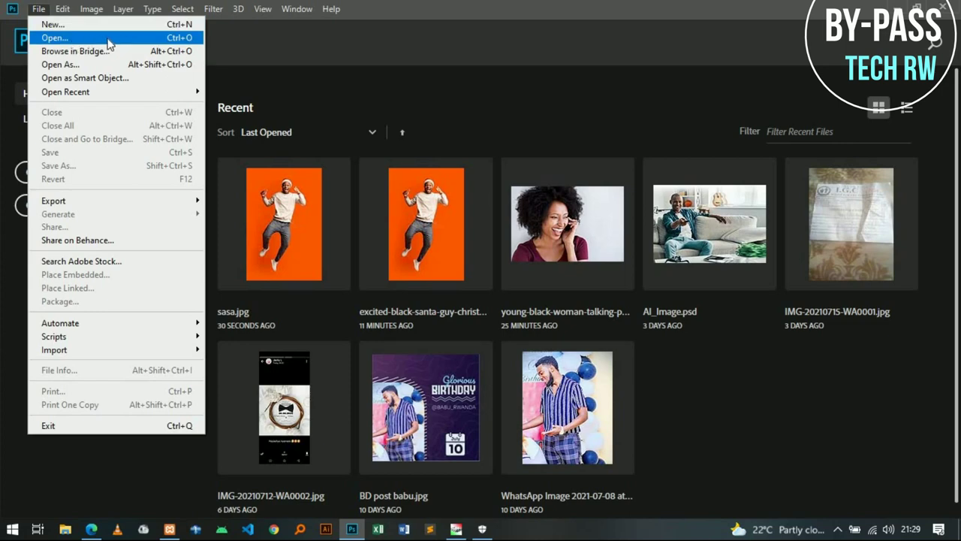
- Start a new document using the Print A5 preset, 148 × 210 mm at 300 ppi
{"action": "left_click", "coordinate": [98, 27]}
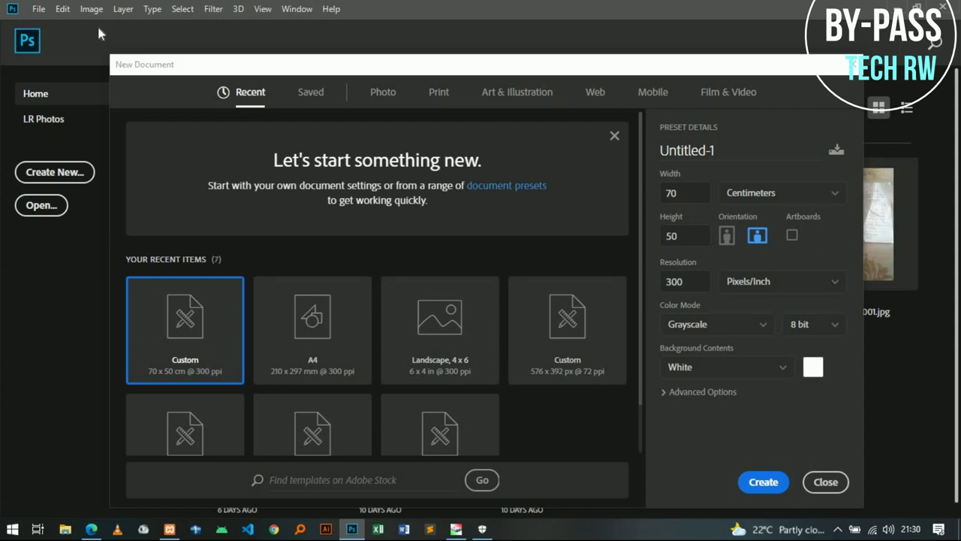
{"action": "left_click", "coordinate": [380, 93]}
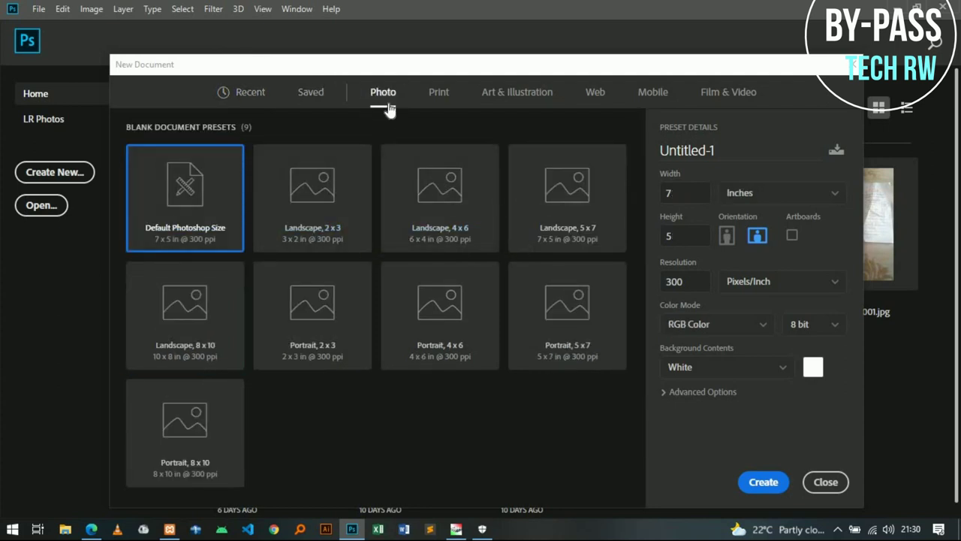
{"action": "left_click", "coordinate": [441, 207]}
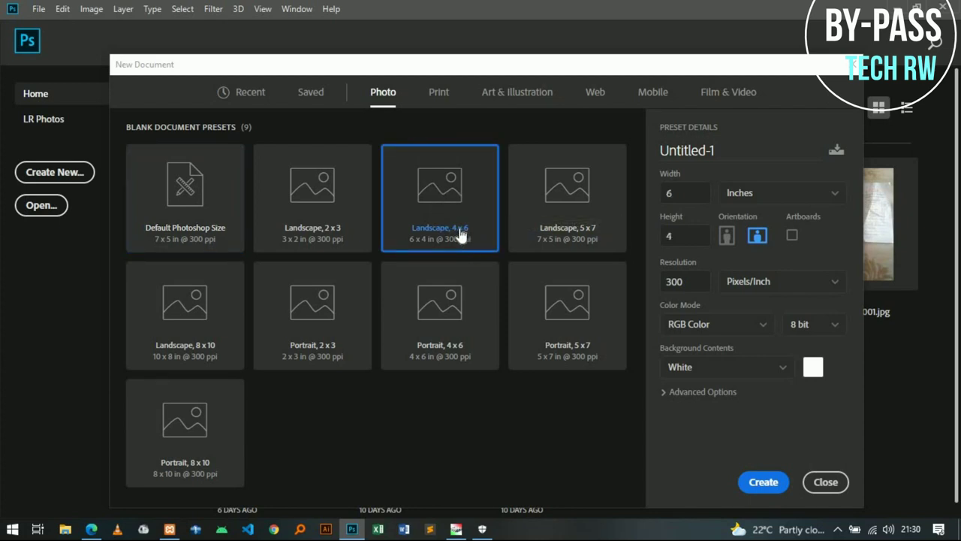
{"action": "left_click", "coordinate": [543, 217]}
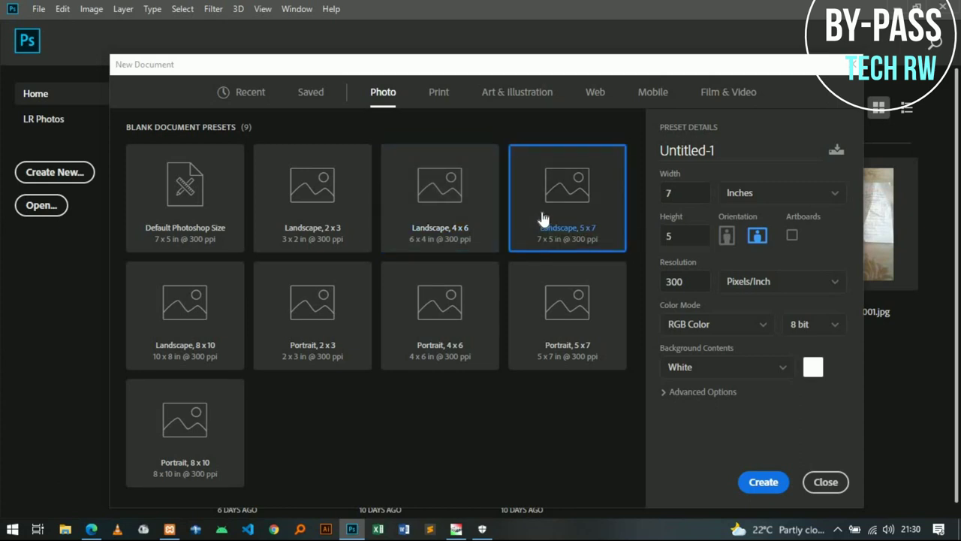
{"action": "left_click", "coordinate": [458, 209]}
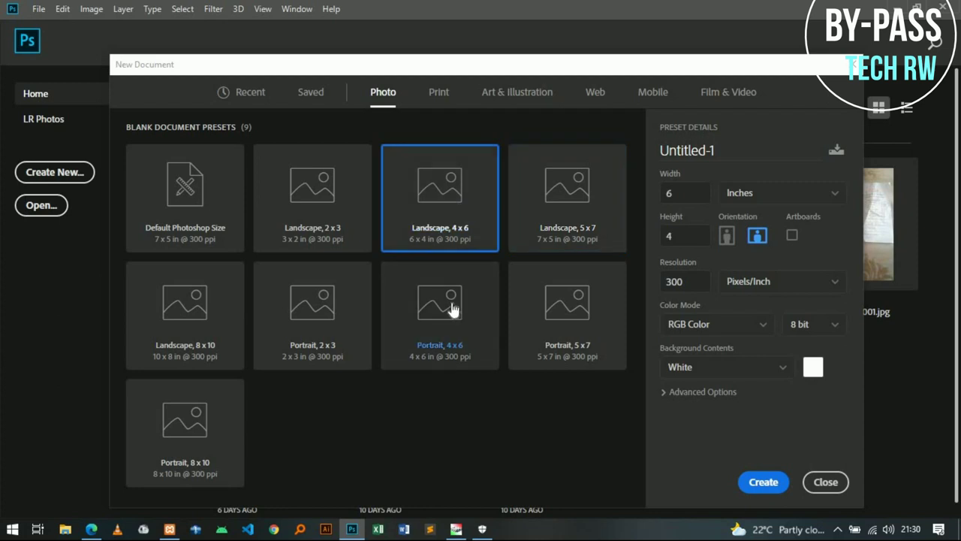
{"action": "left_click", "coordinate": [439, 94]}
{"action": "left_click", "coordinate": [580, 224]}
{"action": "left_click", "coordinate": [211, 328]}
{"action": "left_click", "coordinate": [297, 333]}
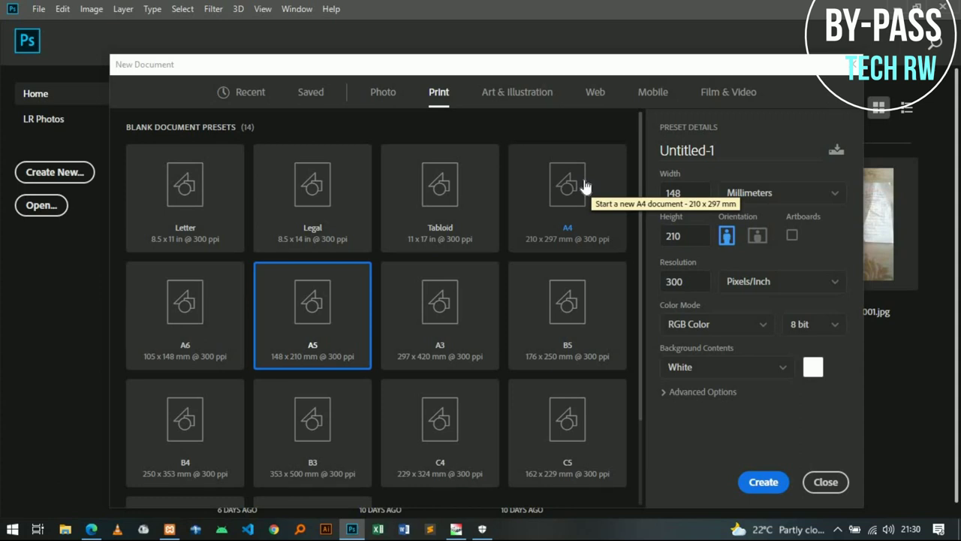
- Switch the document size units to centimetres, giving 14.8 × 21
{"action": "scroll", "coordinate": [585, 186], "scroll_direction": "down", "scroll_amount": 2}
{"action": "scroll", "coordinate": [584, 186], "scroll_direction": "up", "scroll_amount": 2}
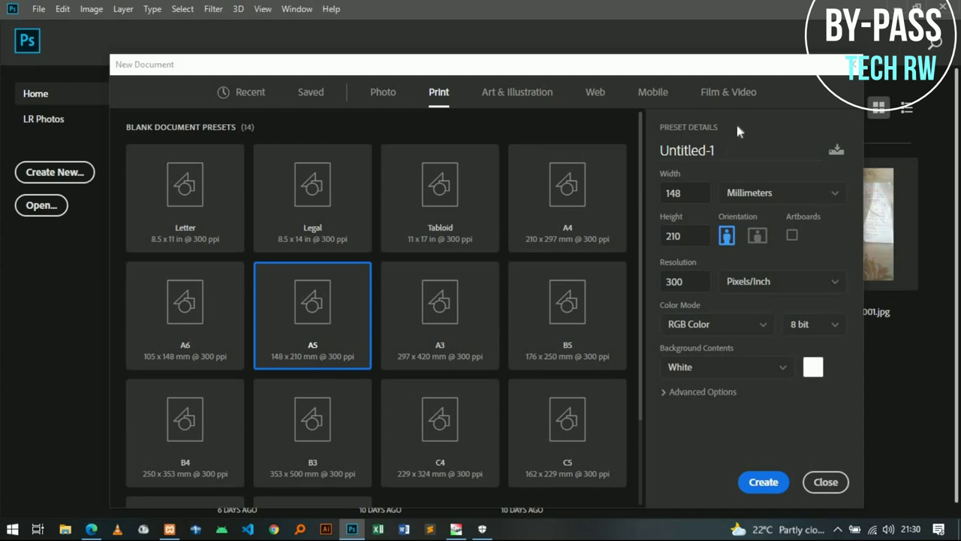
{"action": "left_click", "coordinate": [768, 193]}
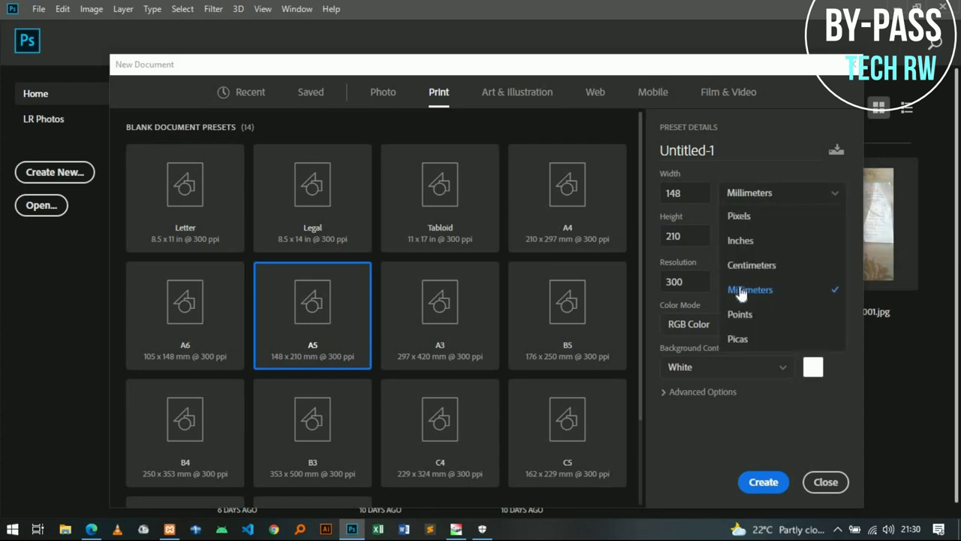
{"action": "left_click", "coordinate": [750, 266]}
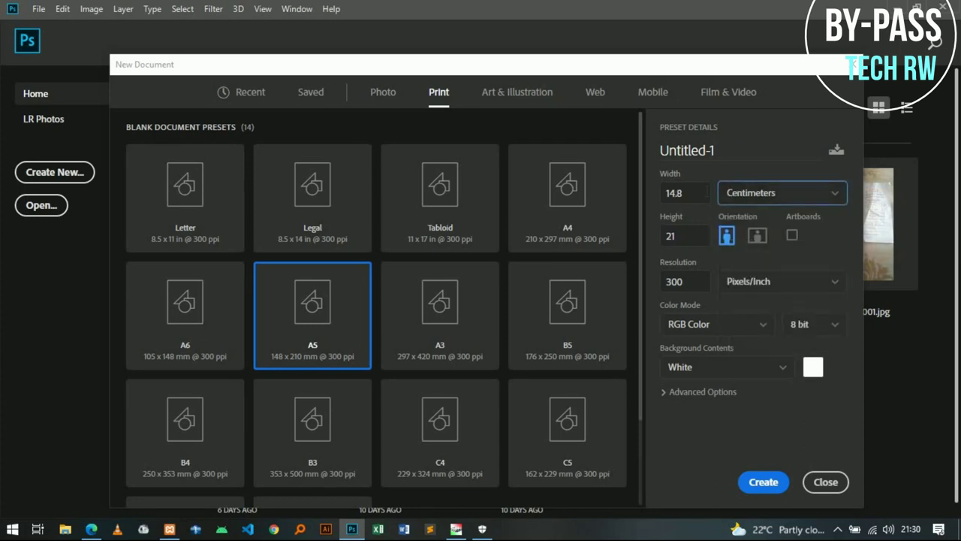
- Rename the document from Untitled-1 to 'flyer'
{"action": "left_click", "coordinate": [706, 126]}
{"action": "left_click", "coordinate": [687, 150]}
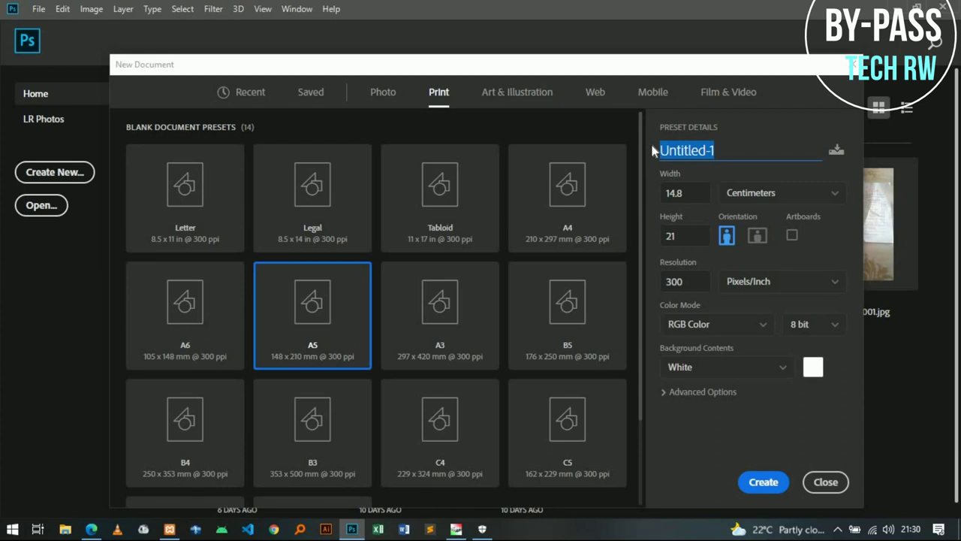
{"action": "key", "text": "BackSpace"}
{"action": "type", "text": "Ic"}
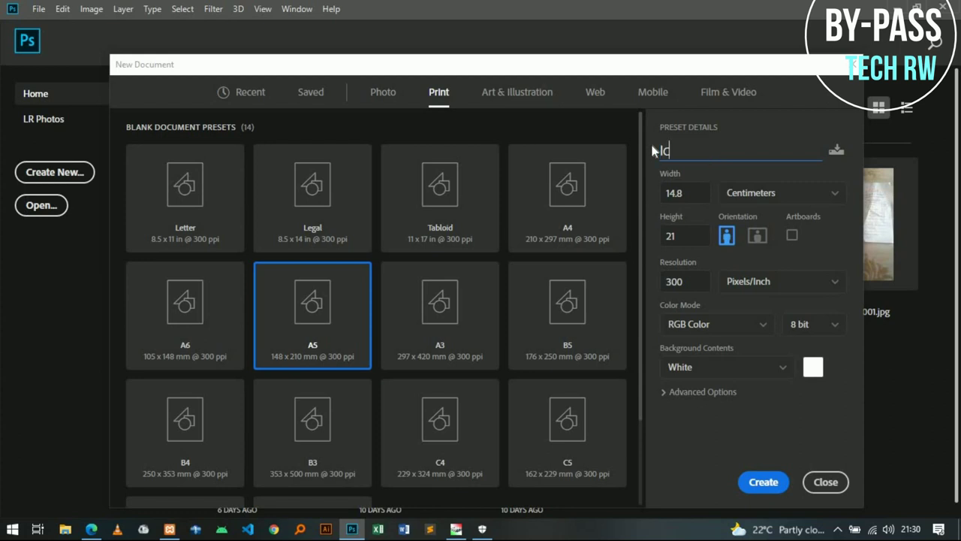
{"action": "key", "text": "BackSpace"}
{"action": "key", "text": "BackSpace"}
{"action": "type", "text": "flyer"}
- Confirm the units stay centimetres and select the 14.8 width value for editing
{"action": "left_click", "coordinate": [744, 195]}
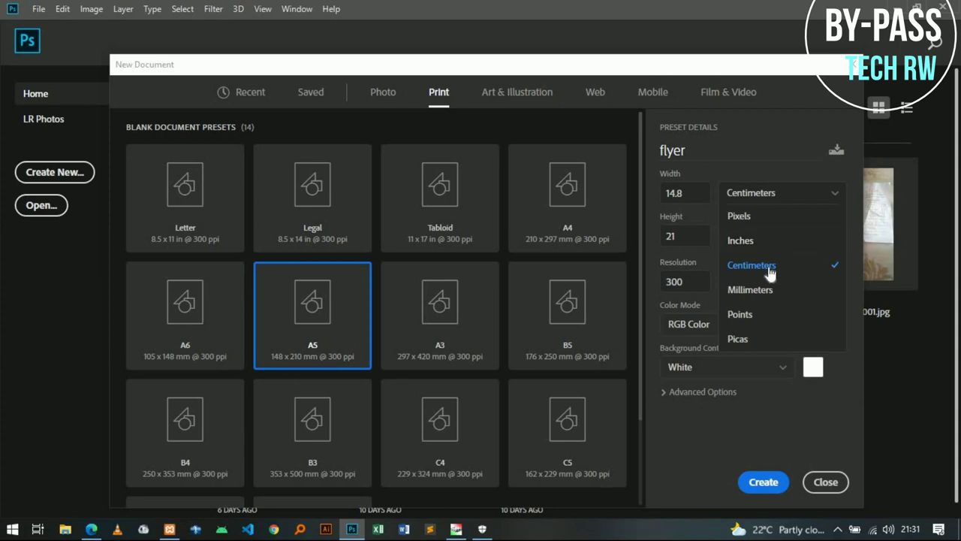
{"action": "left_click", "coordinate": [778, 193]}
{"action": "left_click", "coordinate": [777, 197]}
{"action": "left_click", "coordinate": [679, 193]}
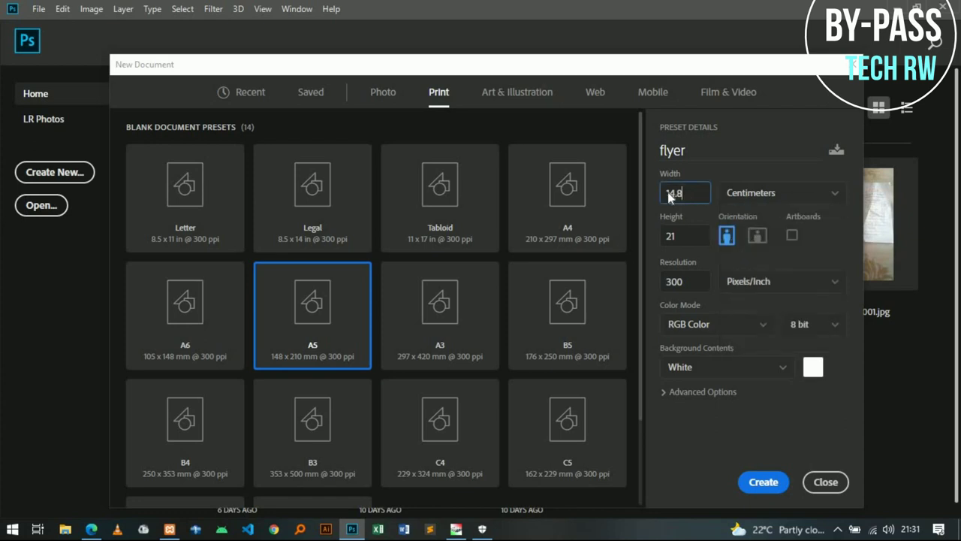
{"action": "left_click", "coordinate": [757, 196]}
{"action": "left_click", "coordinate": [751, 265]}
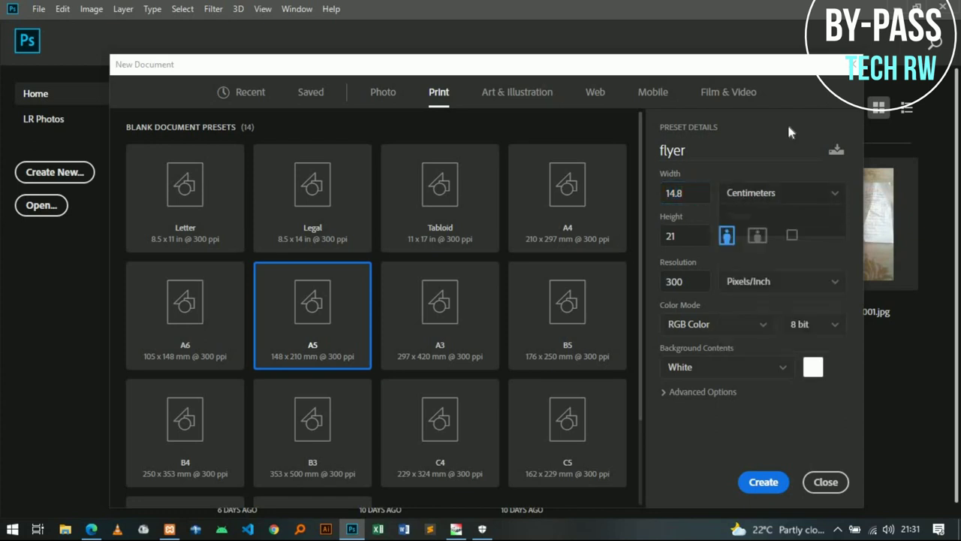
{"action": "left_click", "coordinate": [689, 196]}
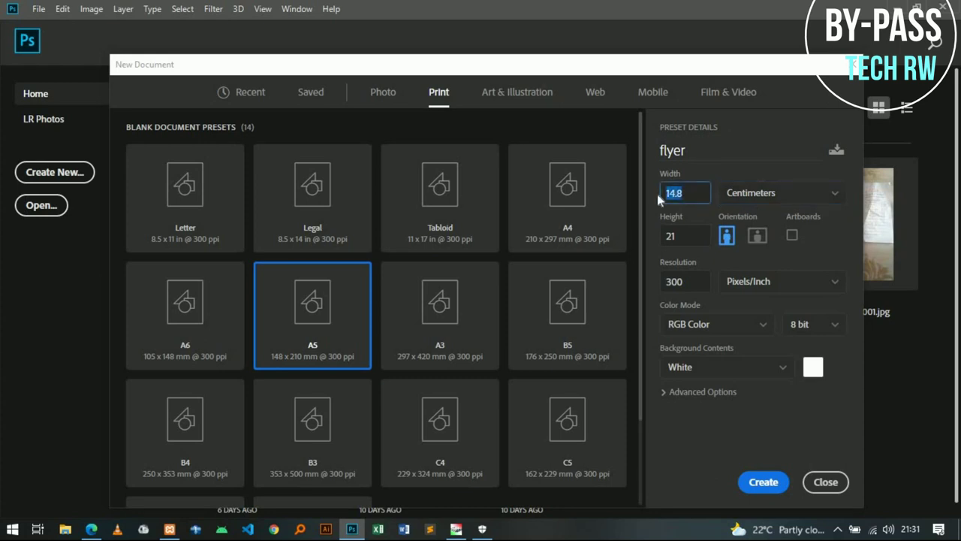
- Set the width to 50 and height to 70 cm in portrait orientation
{"action": "key", "text": "BackSpace"}
{"action": "type", "text": "50"}
{"action": "key", "text": "Tab"}
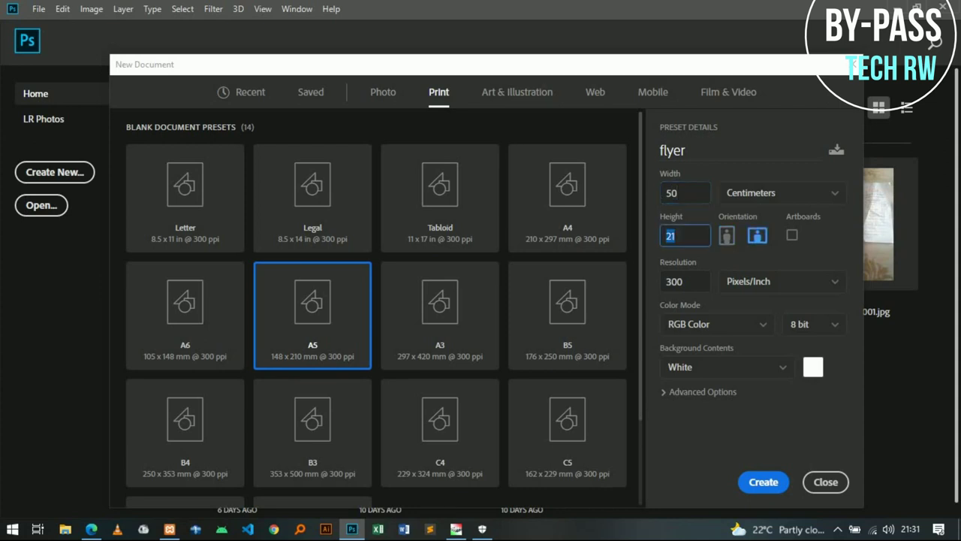
{"action": "type", "text": "70"}
{"action": "left_click", "coordinate": [726, 236]}
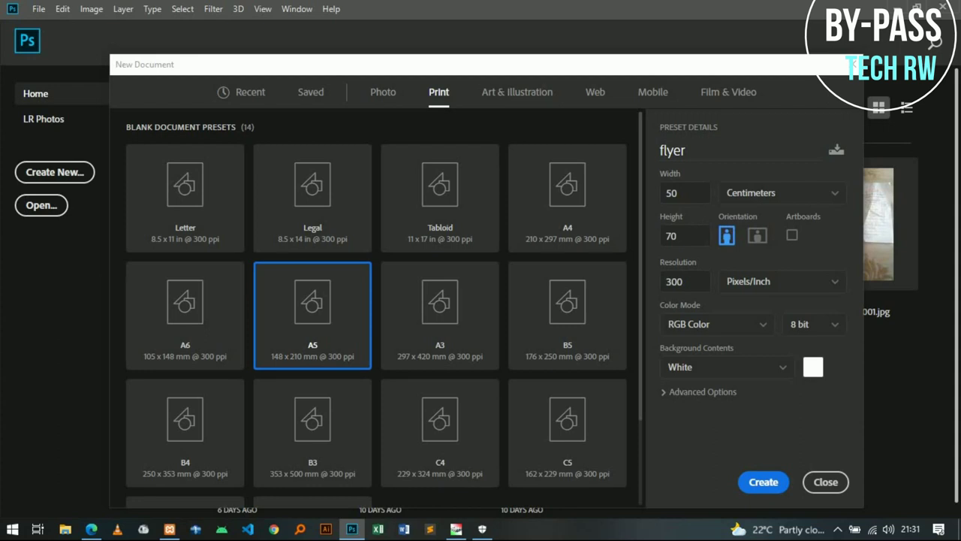
{"action": "left_click", "coordinate": [756, 237]}
{"action": "left_click", "coordinate": [726, 237]}
{"action": "left_click", "coordinate": [698, 282]}
- Check that the resolution stays at 300 pixels per inch
{"action": "double_click", "coordinate": [678, 281]}
{"action": "left_click", "coordinate": [694, 280]}
{"action": "double_click", "coordinate": [674, 282]}
{"action": "left_click", "coordinate": [702, 266]}
{"action": "left_click", "coordinate": [676, 281]}
{"action": "double_click", "coordinate": [679, 284]}
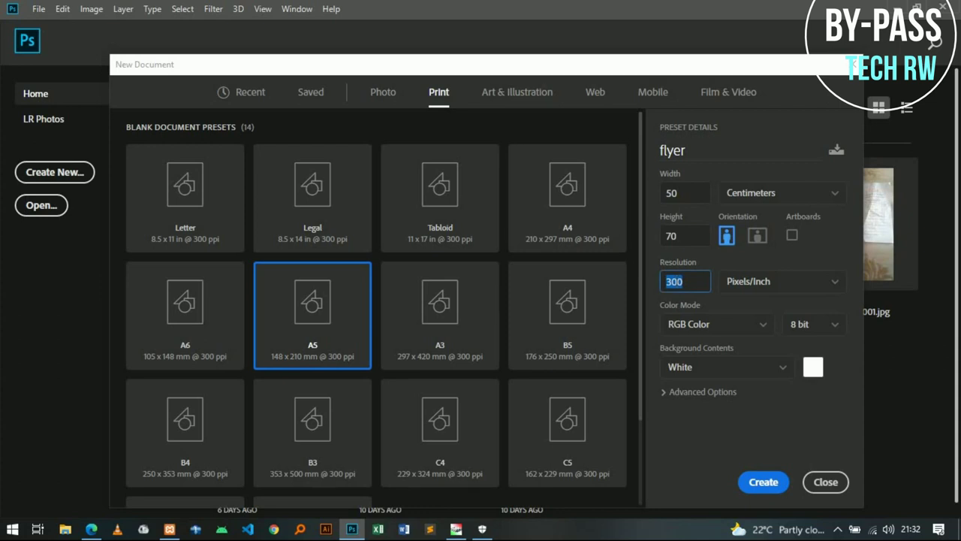
{"action": "left_click", "coordinate": [682, 276]}
- Set the colour mode to Grayscale and create the flyer document
{"action": "left_click", "coordinate": [686, 325]}
{"action": "left_click", "coordinate": [686, 325]}
{"action": "left_click", "coordinate": [685, 325]}
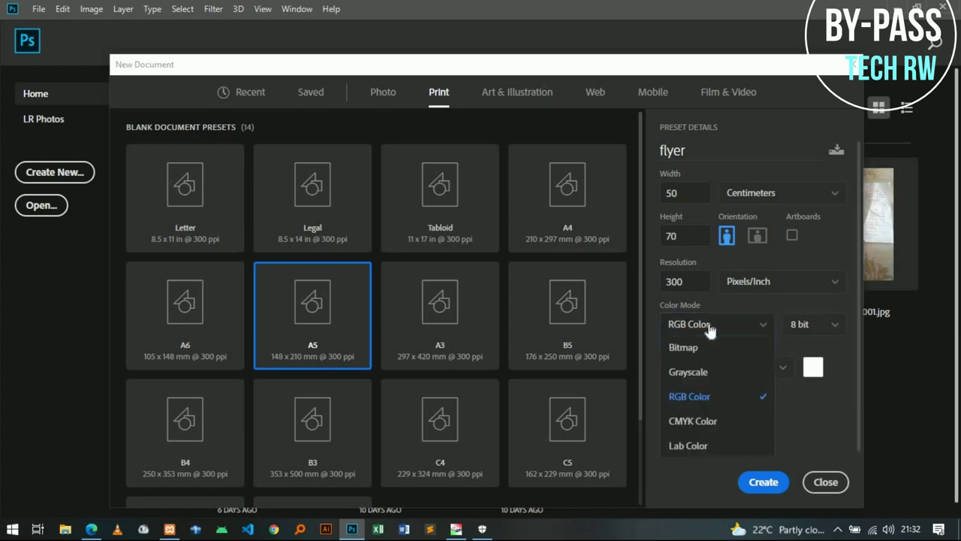
{"action": "left_click", "coordinate": [747, 325]}
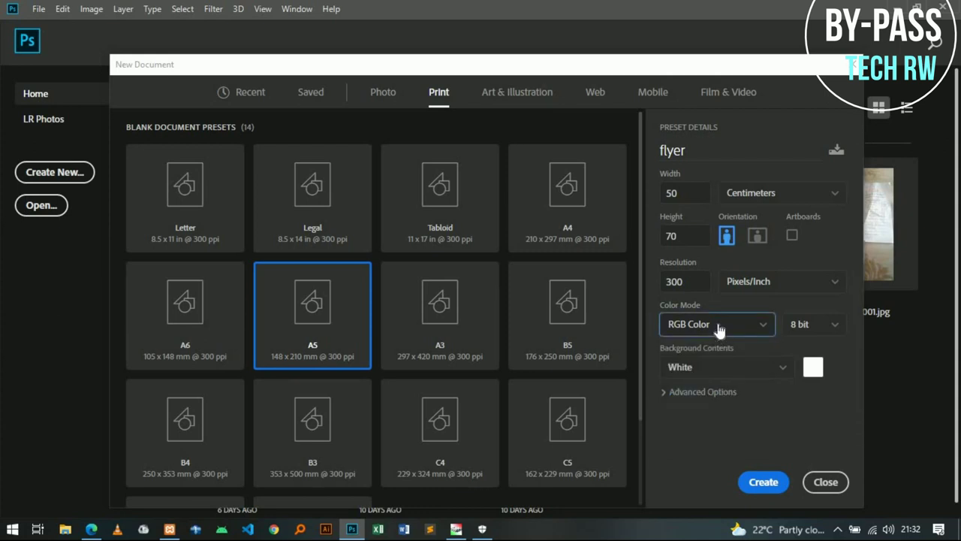
{"action": "left_click", "coordinate": [719, 326]}
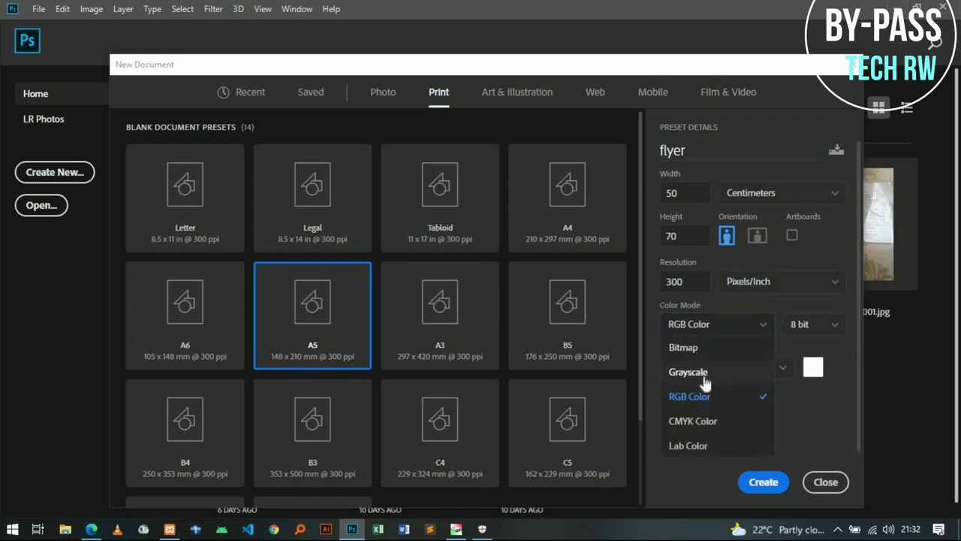
{"action": "left_click", "coordinate": [705, 379]}
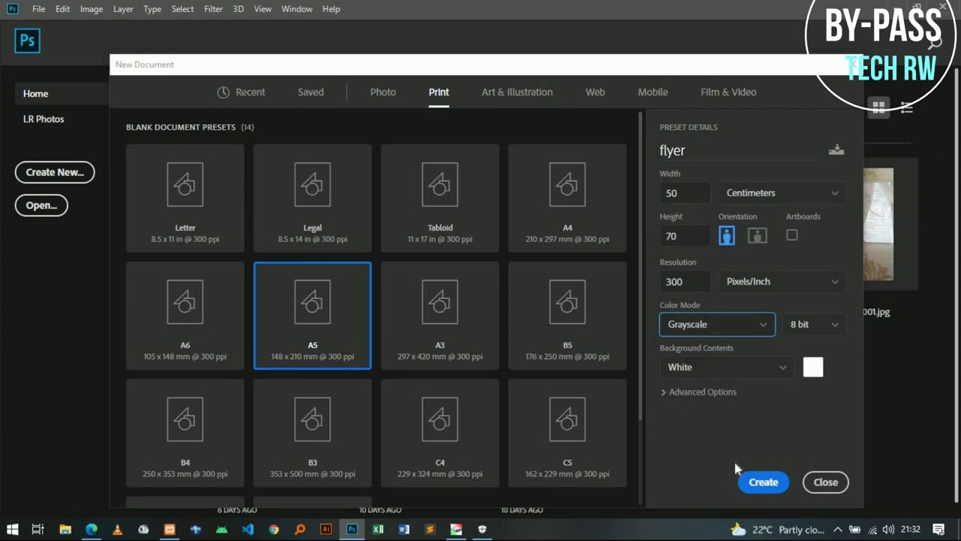
{"action": "left_click", "coordinate": [753, 487]}
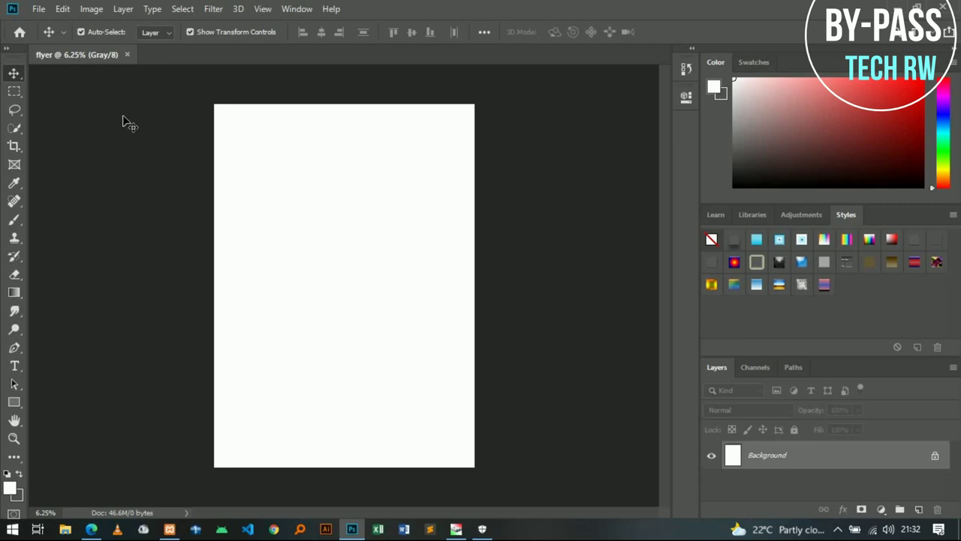
- Browse File Explorer to Documents > samples and select sasa.jpg
{"action": "left_click", "coordinate": [67, 529]}
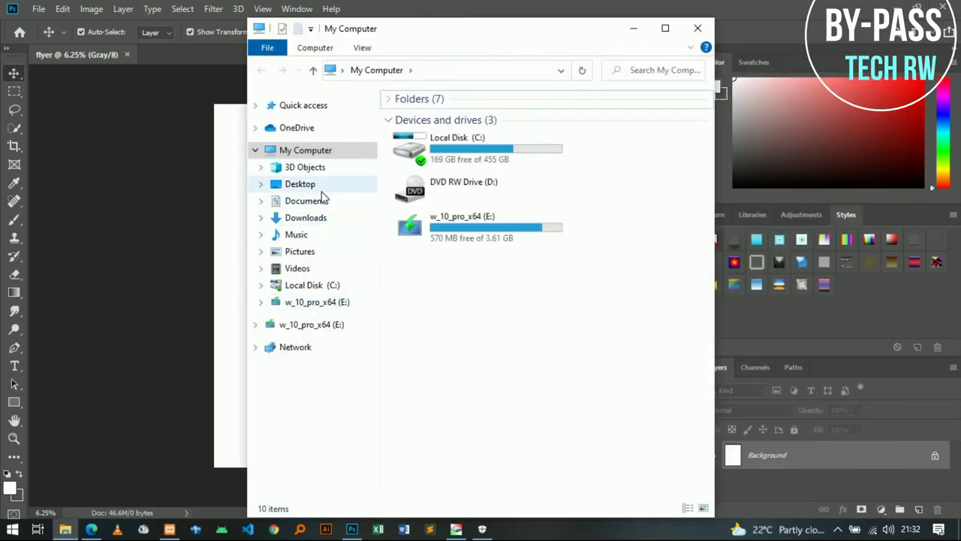
{"action": "left_click", "coordinate": [308, 201]}
{"action": "double_click", "coordinate": [456, 140]}
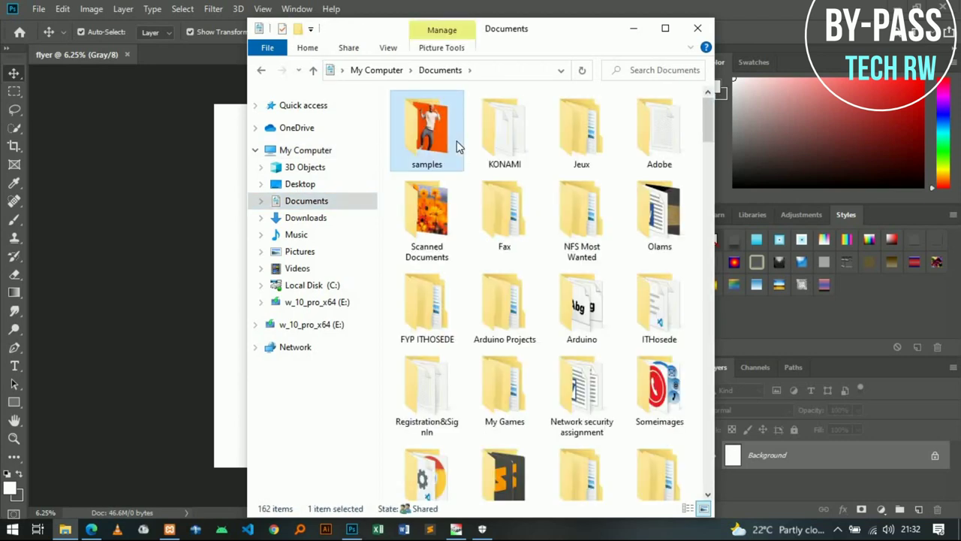
{"action": "left_click", "coordinate": [426, 140]}
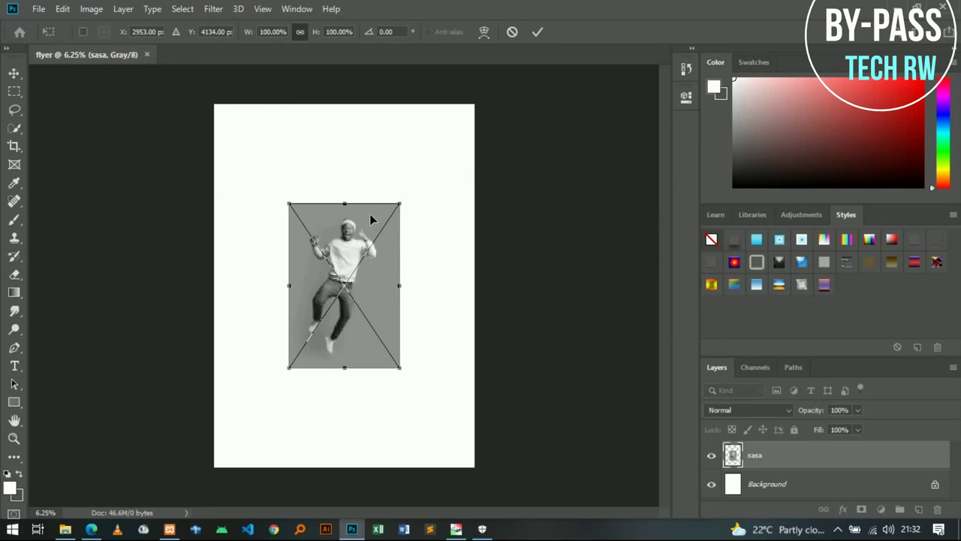
- Scale the placed sasa photo to 221% to fill the canvas height and reposition it
{"action": "left_click_drag", "start_coordinate": [400, 203], "coordinate": [438, 86]}
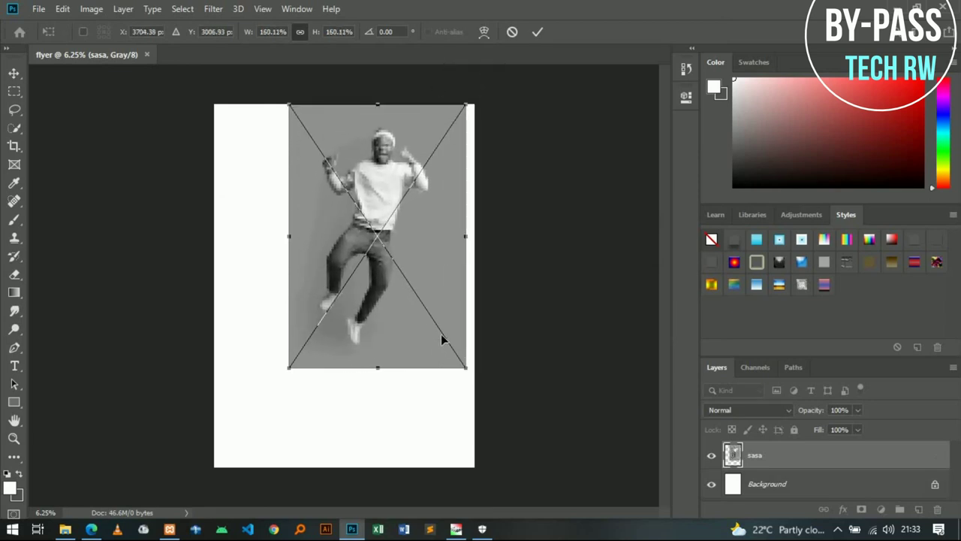
{"action": "left_click_drag", "start_coordinate": [471, 375], "coordinate": [476, 382]}
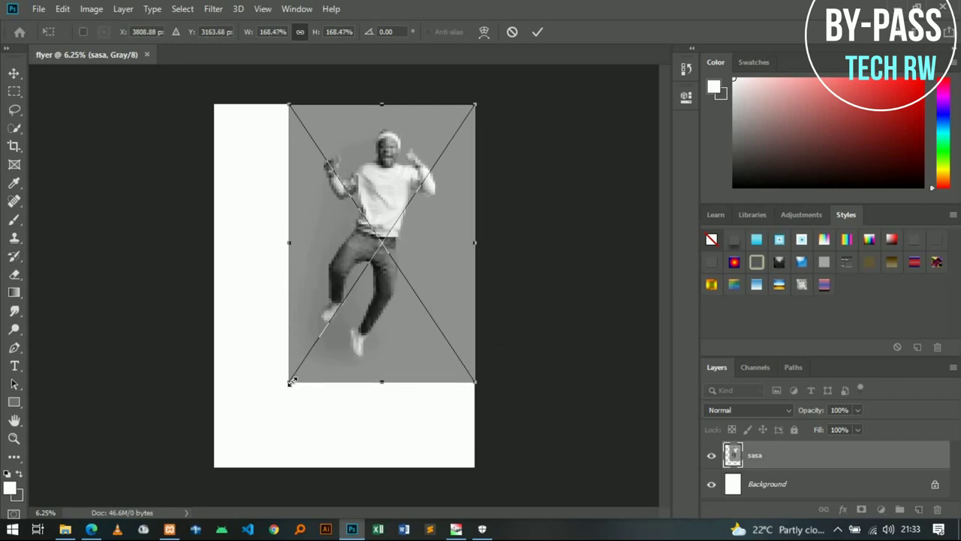
{"action": "left_click_drag", "start_coordinate": [291, 380], "coordinate": [208, 452]}
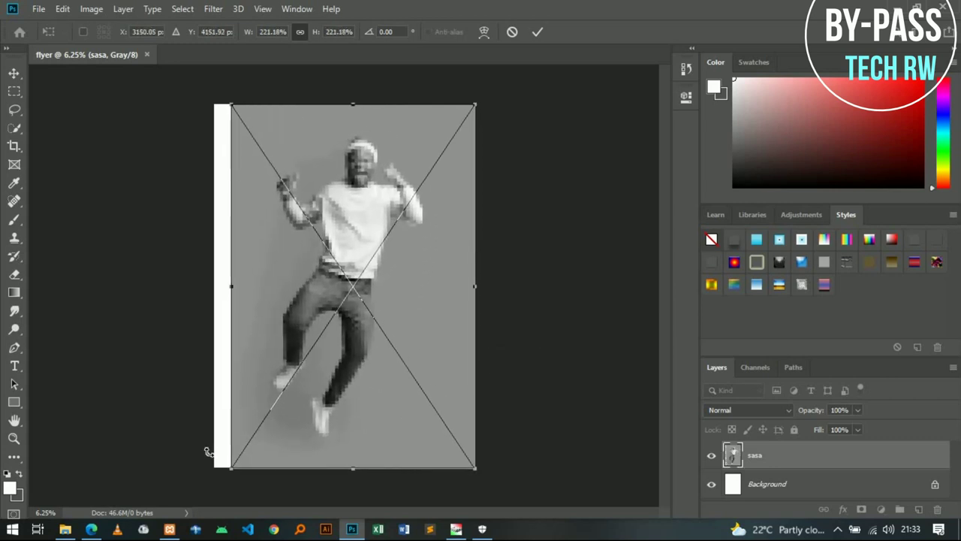
{"action": "key", "text": "Return"}
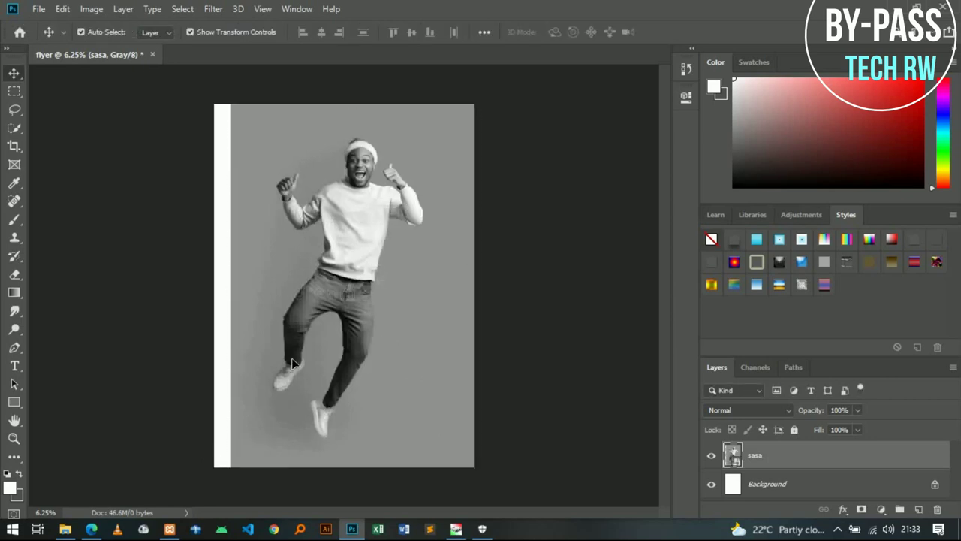
{"action": "left_click_drag", "start_coordinate": [293, 364], "coordinate": [284, 330]}
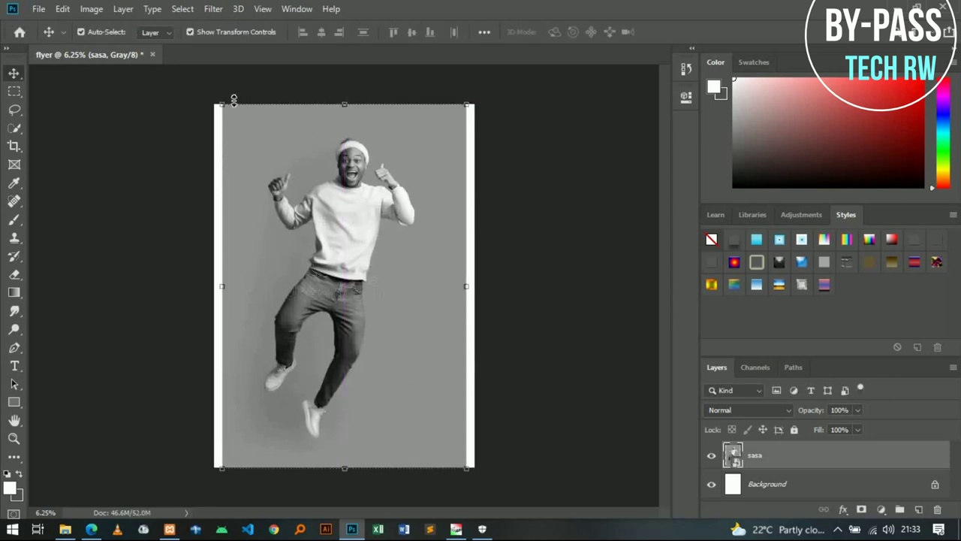
- Reopen Free Transform, commit it, and close the flyer document
{"action": "key", "text": "ctrl+t"}
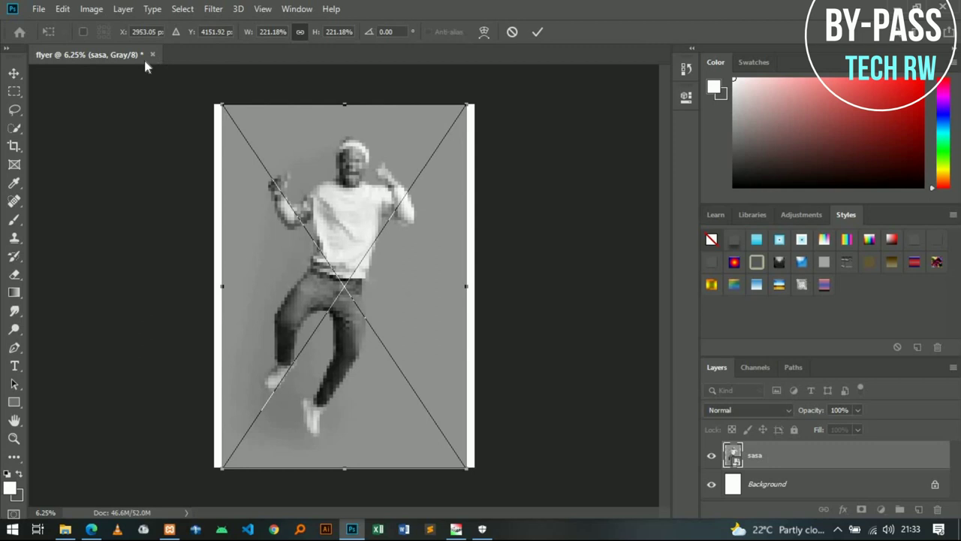
{"action": "left_click", "coordinate": [512, 33]}
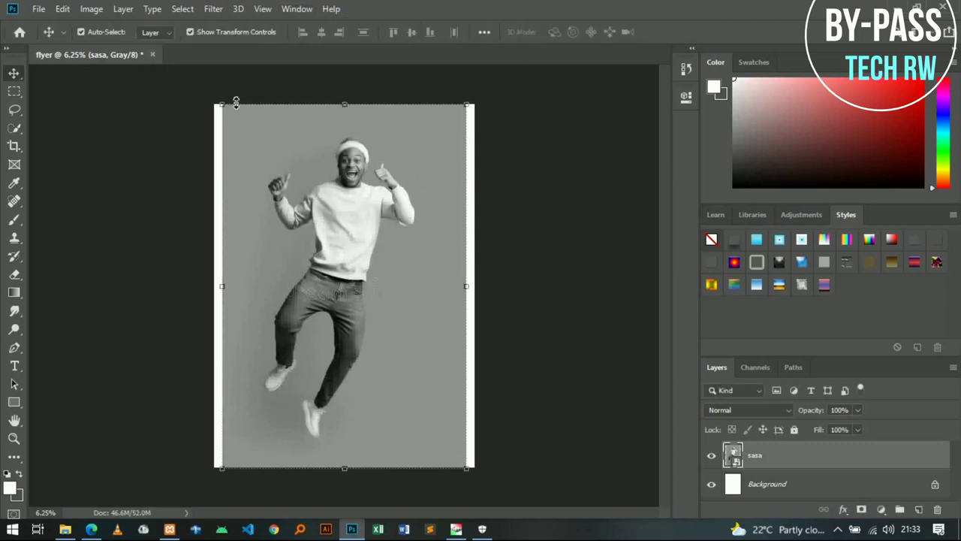
{"action": "left_click", "coordinate": [152, 54]}
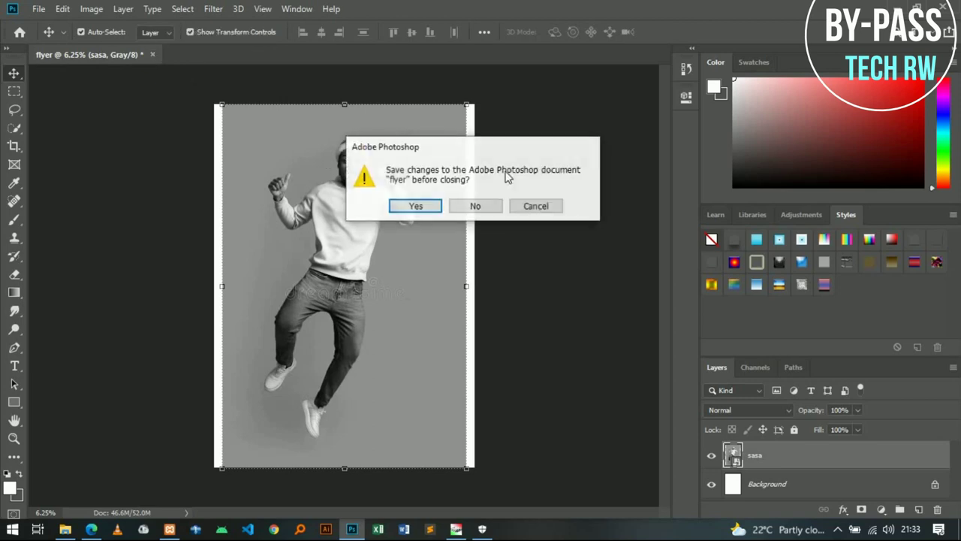
- Discard the flyer without saving and start a new RGB Color document
{"action": "left_click", "coordinate": [478, 205]}
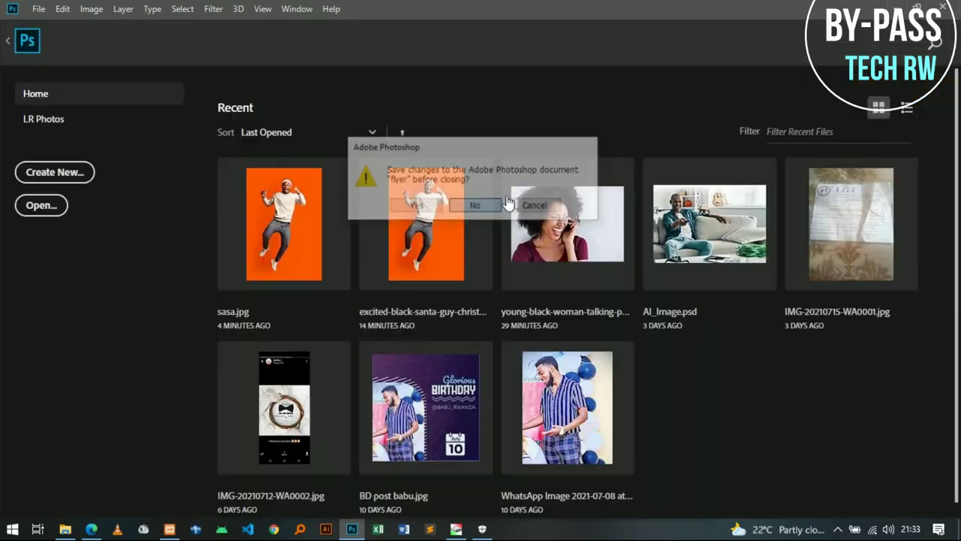
{"action": "left_click", "coordinate": [75, 172]}
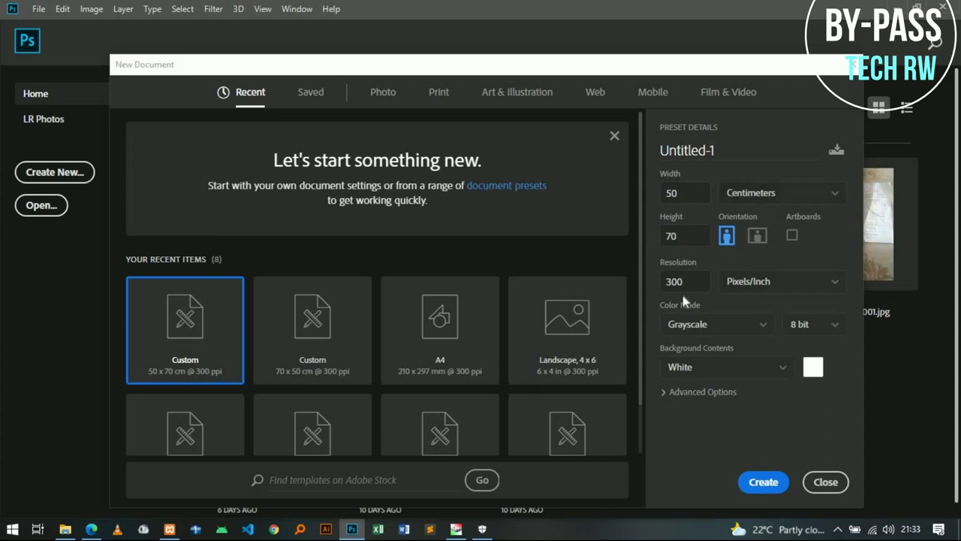
{"action": "left_click", "coordinate": [707, 331]}
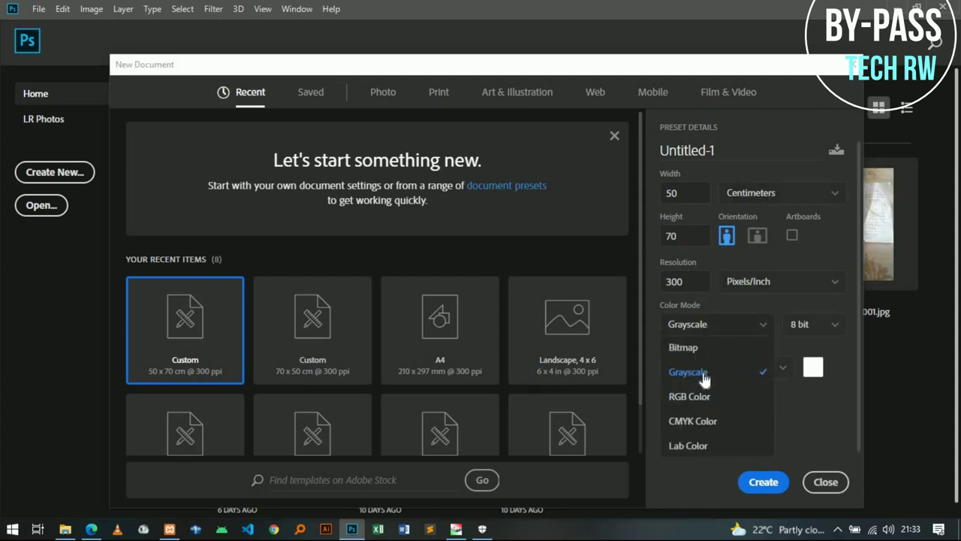
{"action": "left_click", "coordinate": [702, 398]}
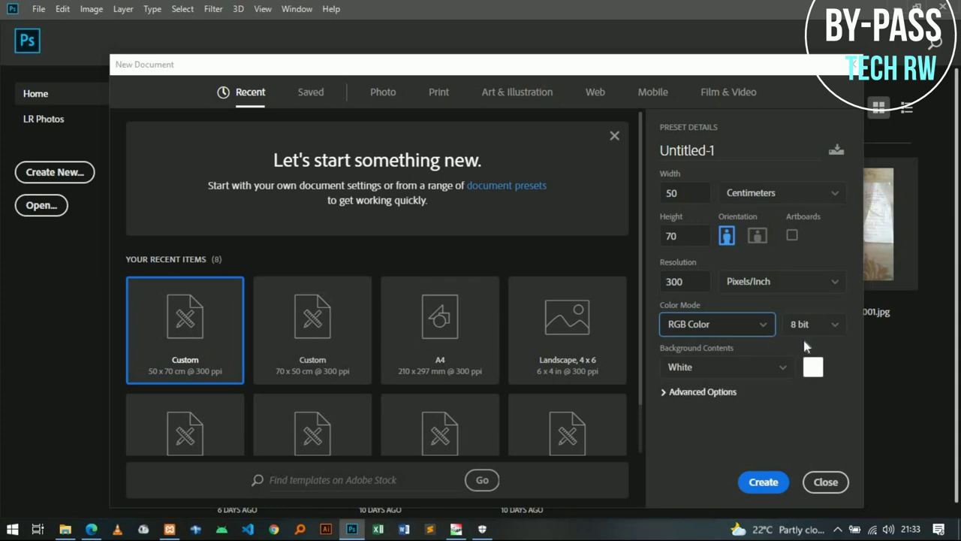
- Set the background contents to custom colour ff0000 red and create the document
{"action": "left_click", "coordinate": [766, 367]}
{"action": "left_click", "coordinate": [765, 366]}
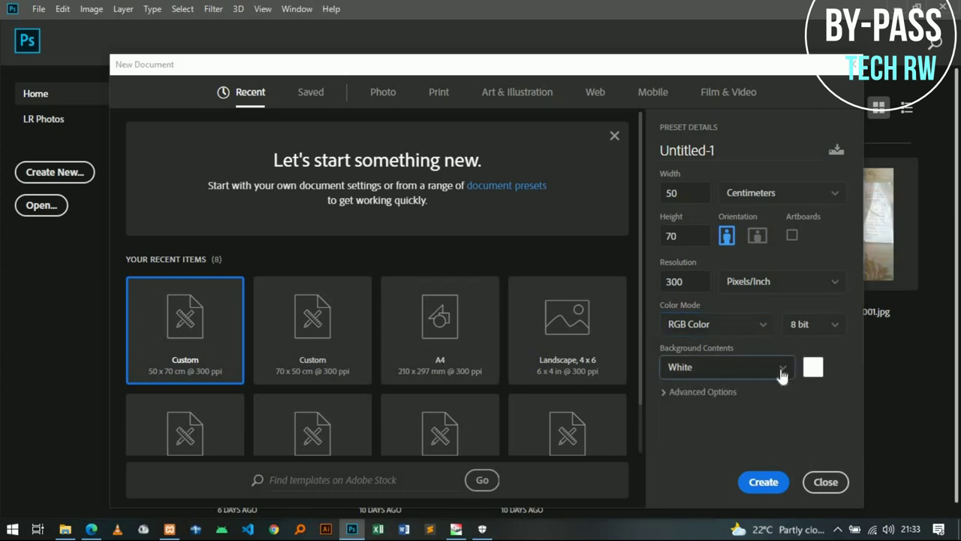
{"action": "left_click", "coordinate": [816, 341]}
{"action": "left_click", "coordinate": [712, 371]}
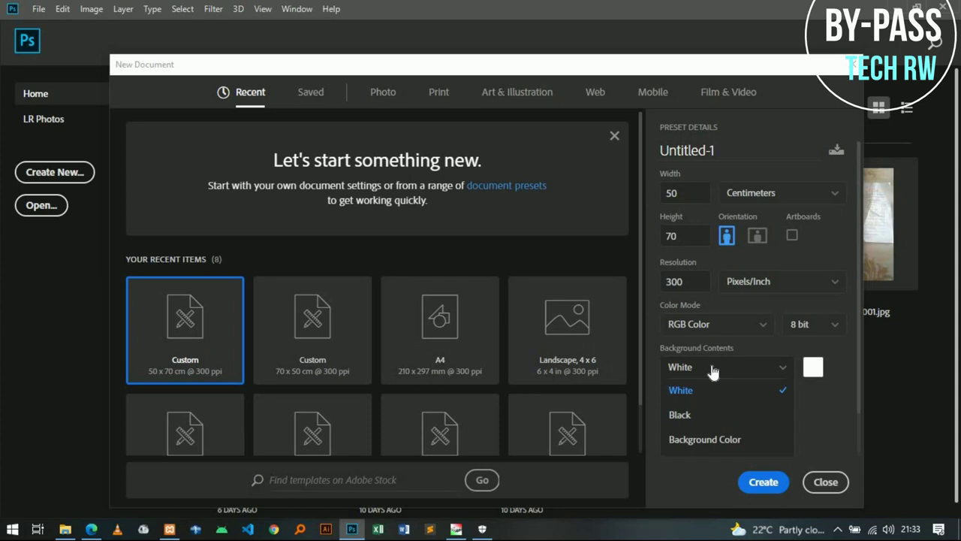
{"action": "left_click", "coordinate": [733, 366]}
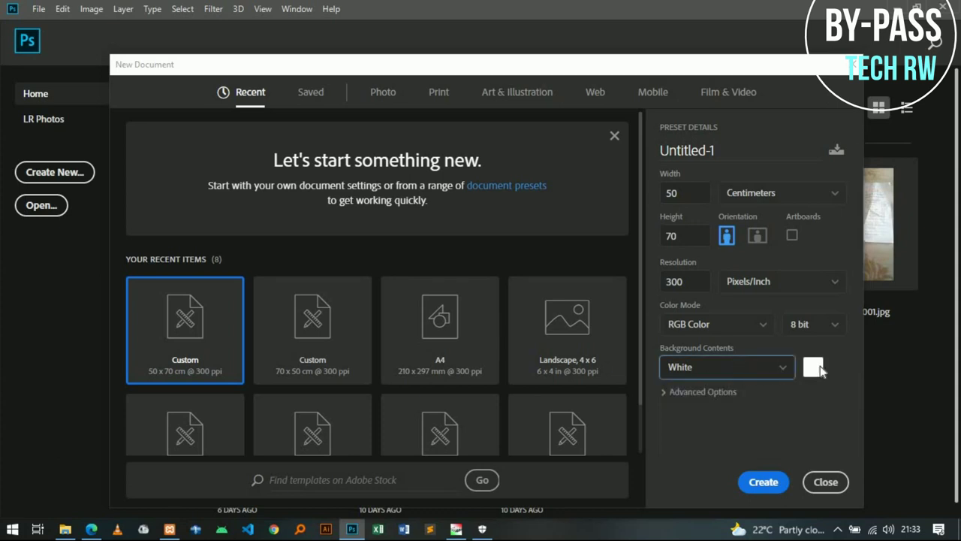
{"action": "left_click", "coordinate": [813, 366]}
{"action": "left_click_drag", "start_coordinate": [375, 148], "coordinate": [280, 284]}
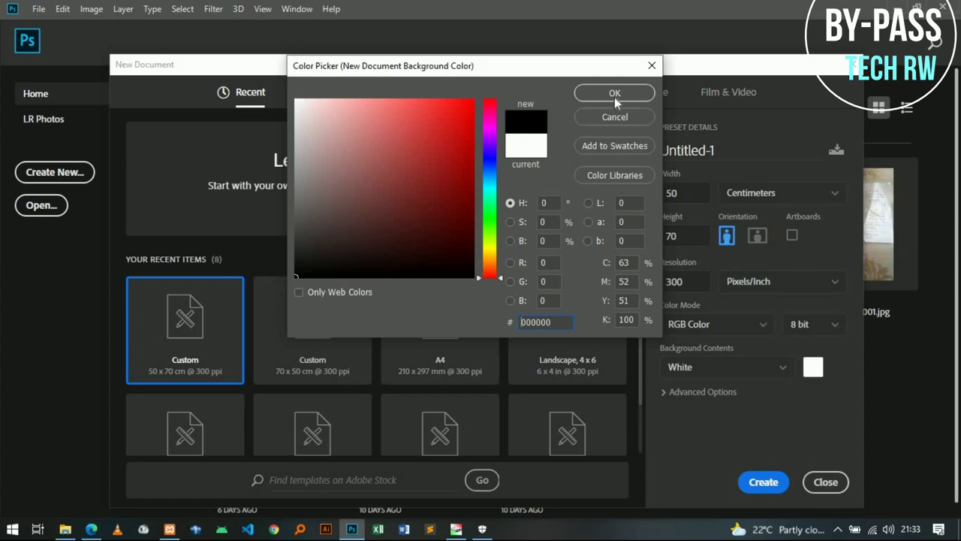
{"action": "left_click", "coordinate": [437, 144]}
{"action": "type", "text": "ff0000"}
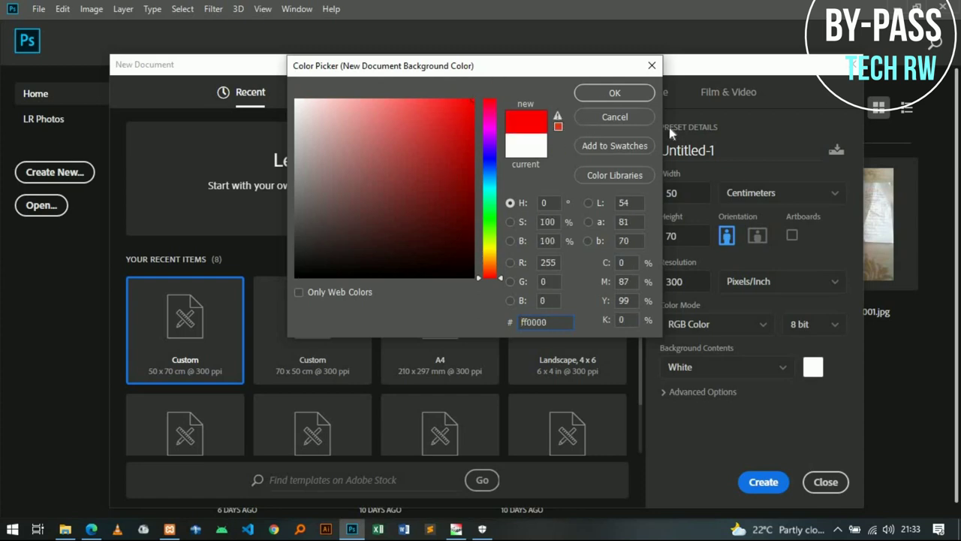
{"action": "left_click", "coordinate": [614, 93]}
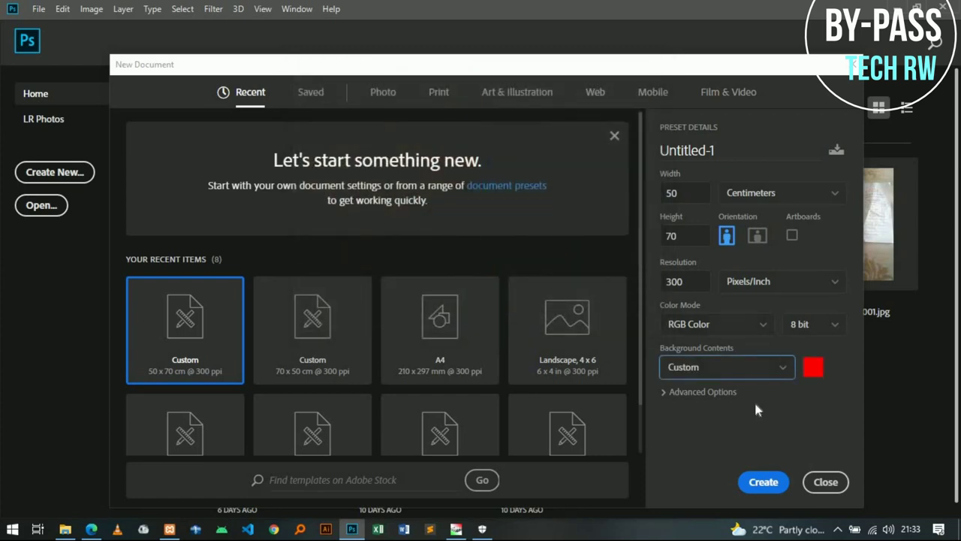
{"action": "left_click", "coordinate": [762, 482]}
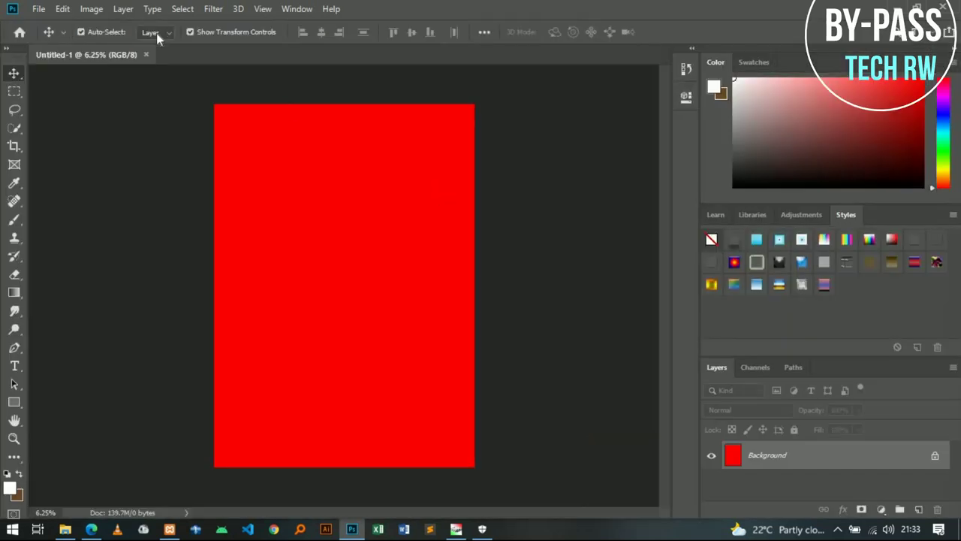
- Close the red Untitled-1 and create a new one with a white custom background
{"action": "left_click", "coordinate": [147, 54]}
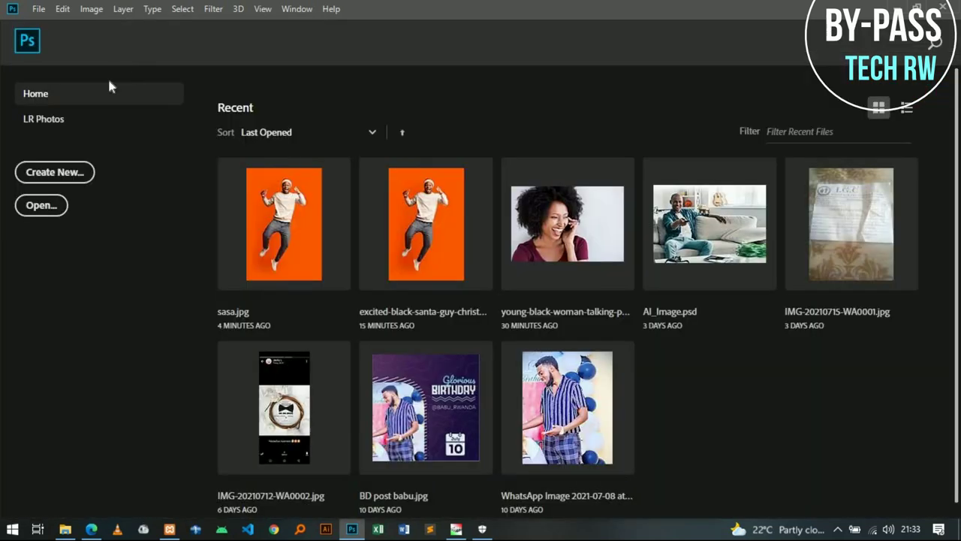
{"action": "left_click", "coordinate": [57, 179]}
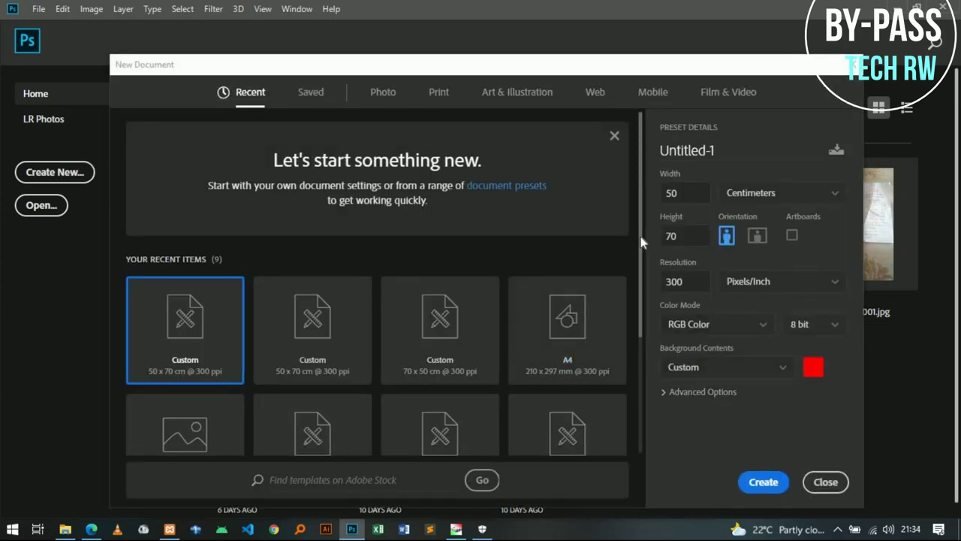
{"action": "left_click_drag", "start_coordinate": [641, 254], "coordinate": [640, 359]}
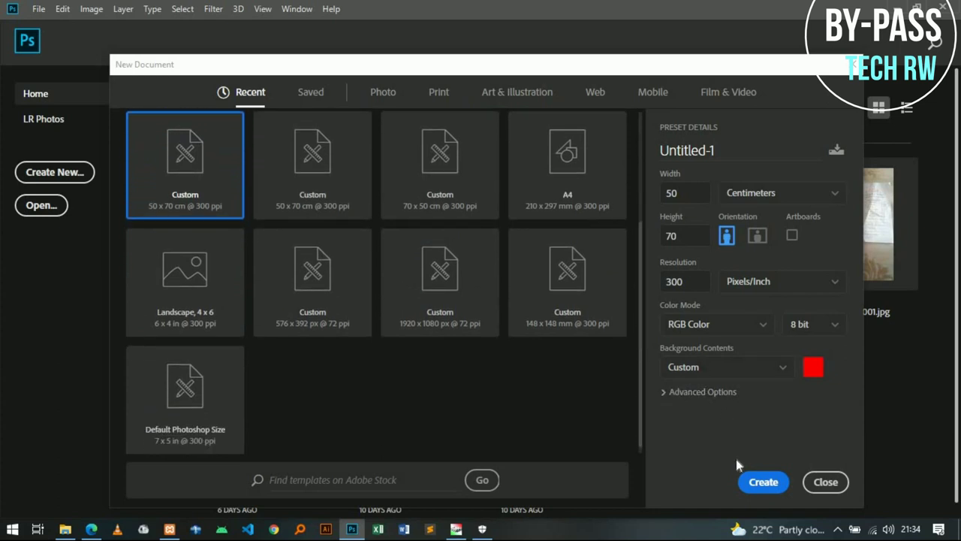
{"action": "left_click", "coordinate": [811, 372]}
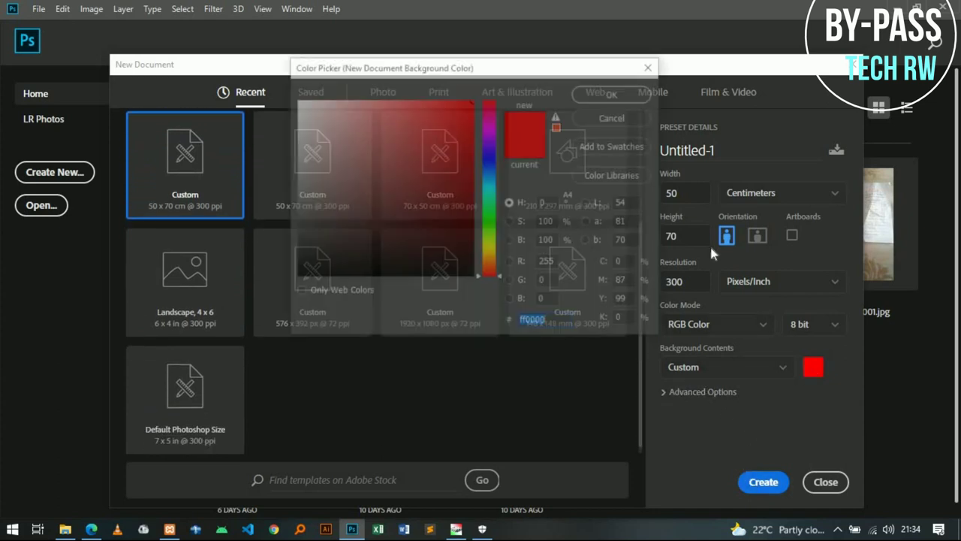
{"action": "left_click_drag", "start_coordinate": [371, 129], "coordinate": [286, 72]}
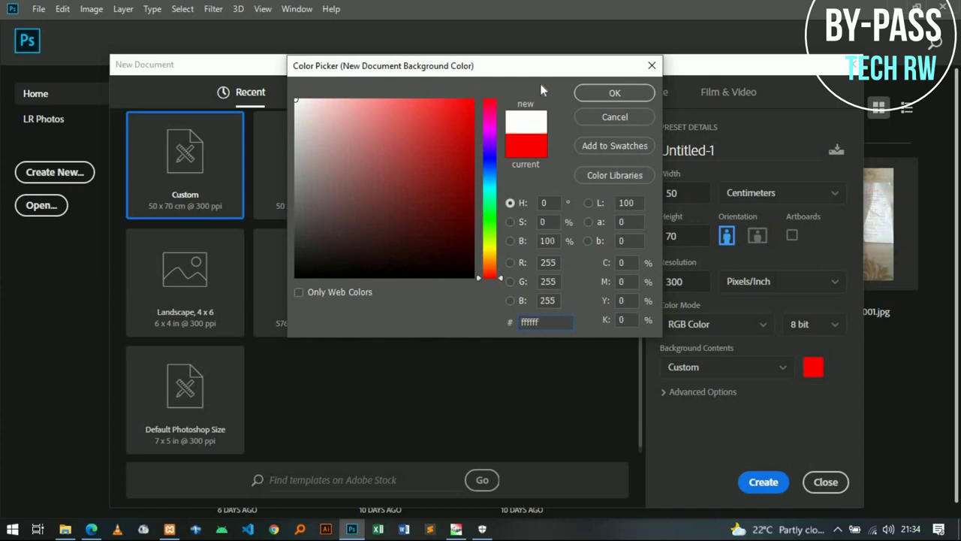
{"action": "left_click", "coordinate": [614, 92]}
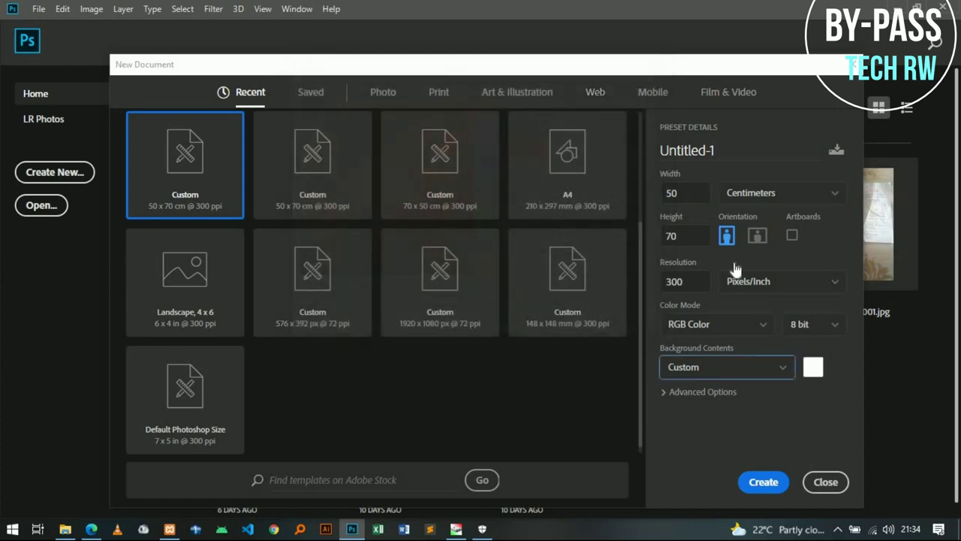
{"action": "left_click", "coordinate": [763, 482]}
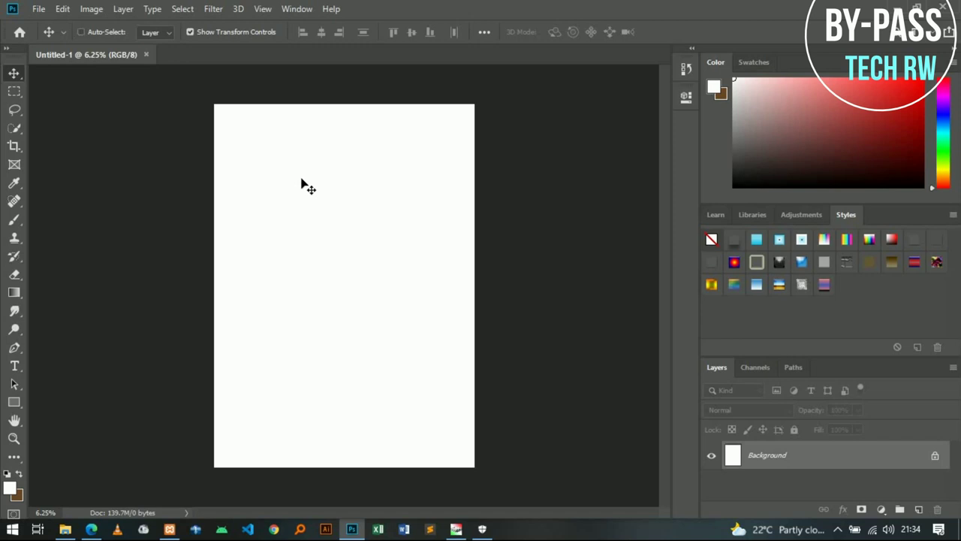
- Open sasa.jpg via File > Open and drag it toward the Untitled-1 flyer tab
{"action": "key", "text": "ctrl+plus"}
{"action": "key", "text": "ctrl+plus"}
{"action": "key", "text": "ctrl+plus"}
{"action": "key", "text": "ctrl+plus"}
{"action": "key", "text": "ctrl+plus"}
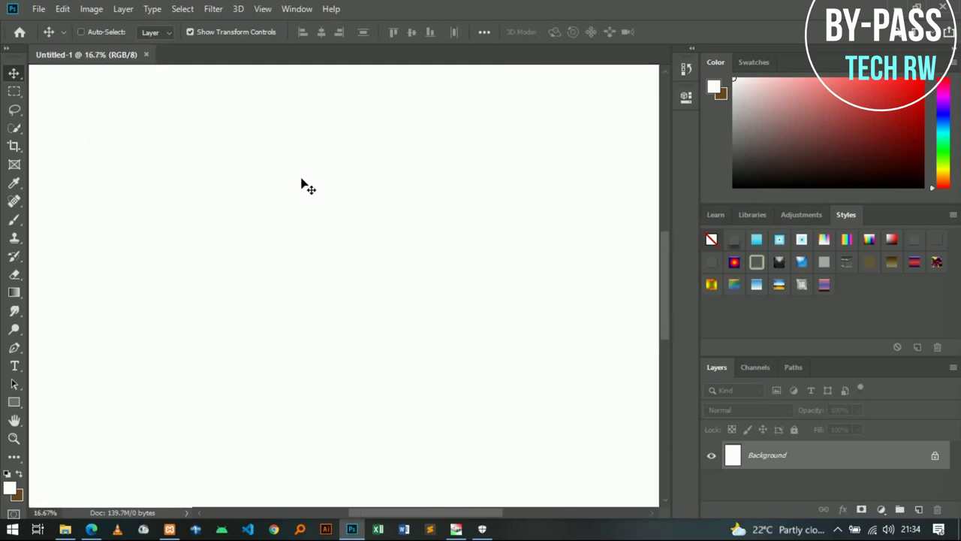
{"action": "key", "text": "ctrl+minus"}
{"action": "key", "text": "ctrl+minus"}
{"action": "key", "text": "ctrl+minus"}
{"action": "key", "text": "ctrl+minus"}
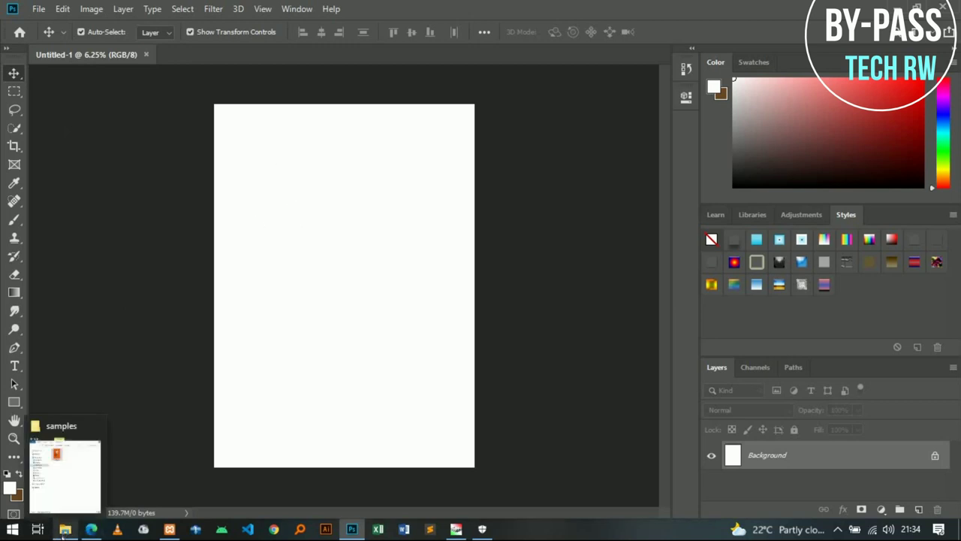
{"action": "left_click", "coordinate": [35, 11]}
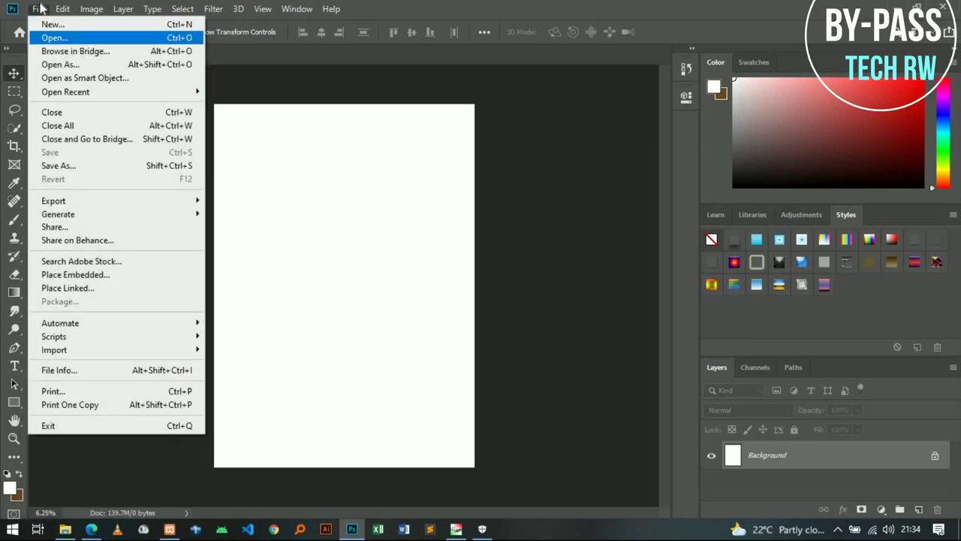
{"action": "left_click", "coordinate": [53, 38]}
{"action": "double_click", "coordinate": [354, 117]}
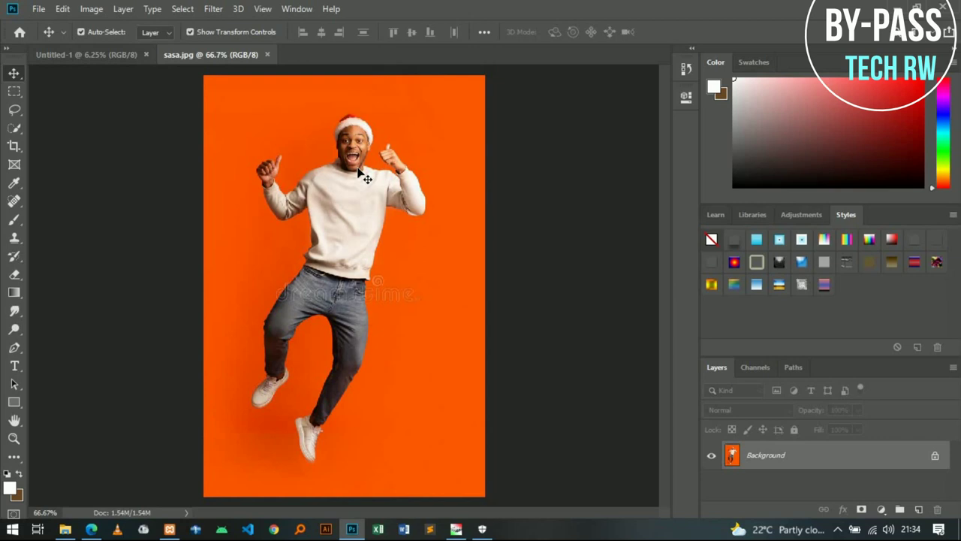
{"action": "mouse_move", "coordinate": [360, 172]}
{"action": "left_mouse_down"}
{"action": "mouse_move", "coordinate": [87, 58]}
{"action": "mouse_move", "coordinate": [341, 244]}
{"action": "left_mouse_up"}
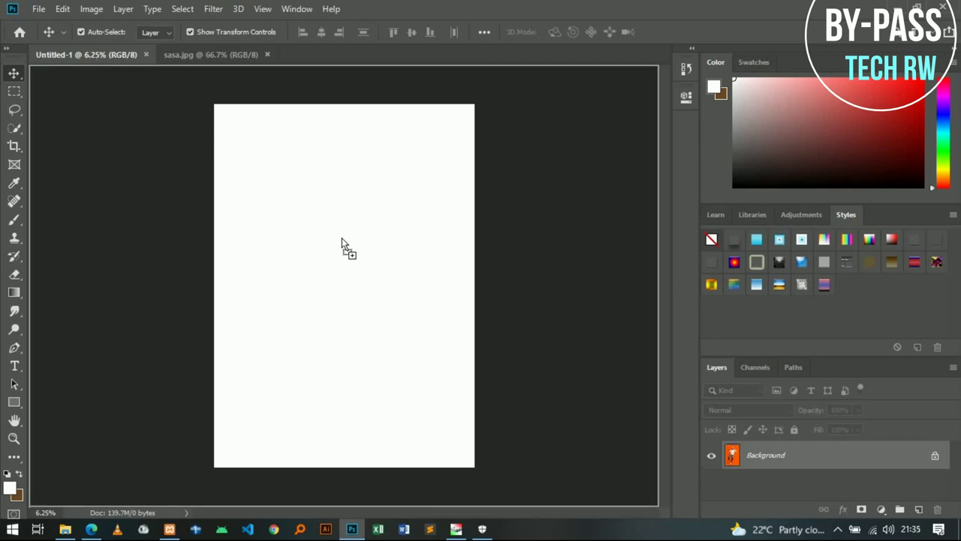
{"action": "left_click_drag", "start_coordinate": [342, 244], "coordinate": [341, 241]}
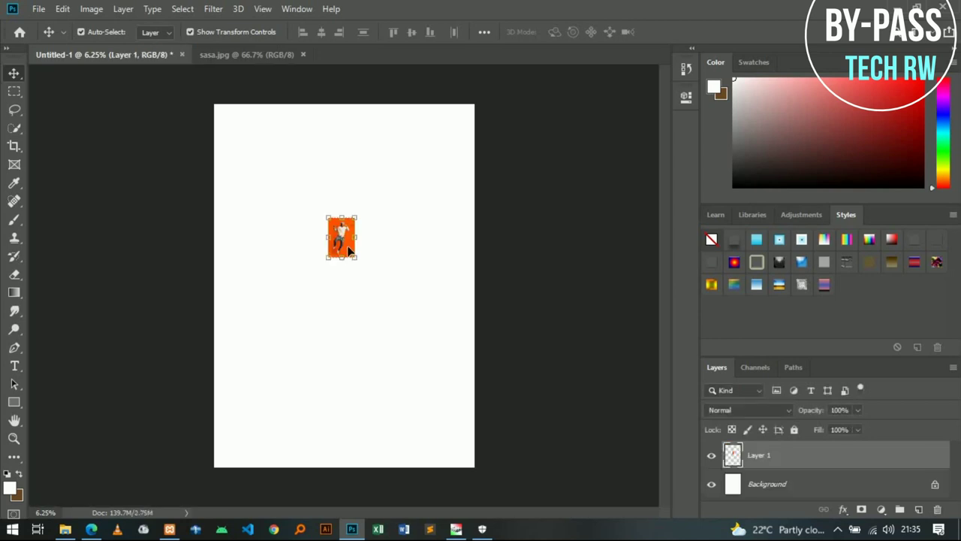
{"action": "left_click_drag", "start_coordinate": [354, 256], "coordinate": [479, 431]}
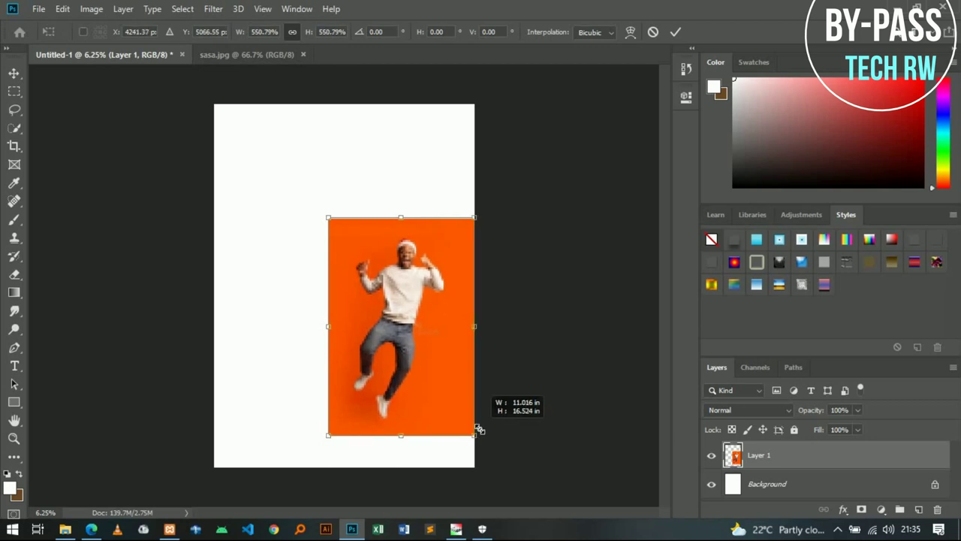
{"action": "left_click_drag", "start_coordinate": [479, 431], "coordinate": [476, 434]}
{"action": "left_click_drag", "start_coordinate": [324, 215], "coordinate": [273, 166]}
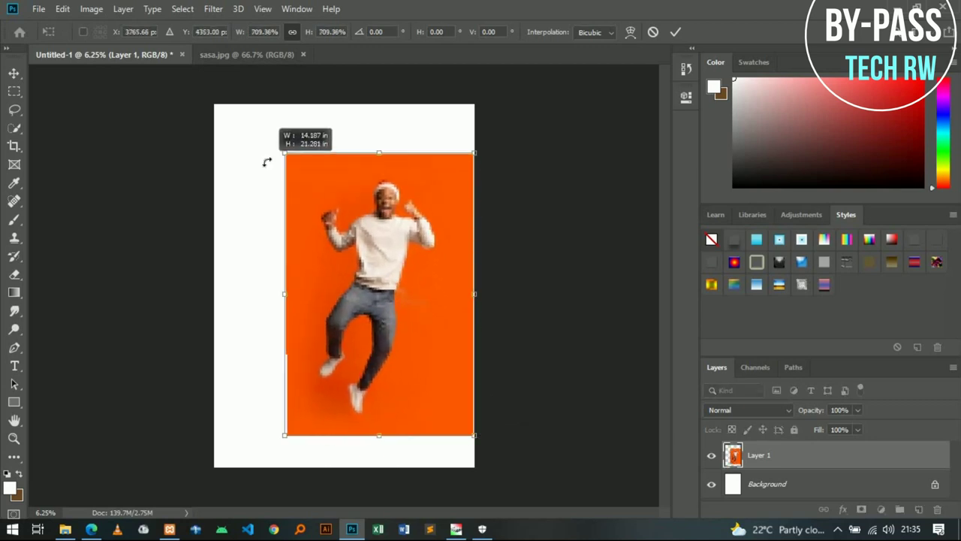
{"action": "key", "text": "Return"}
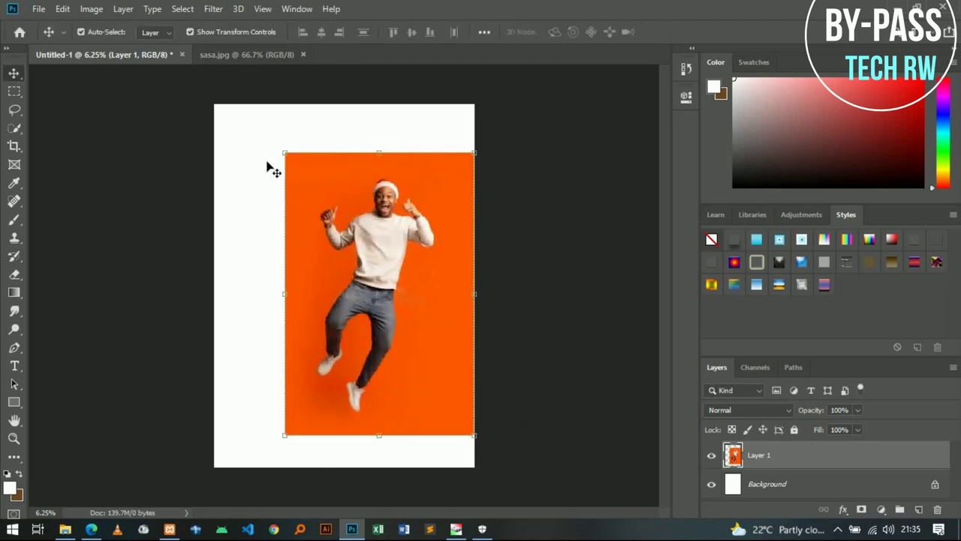
{"action": "key", "text": "Delete"}
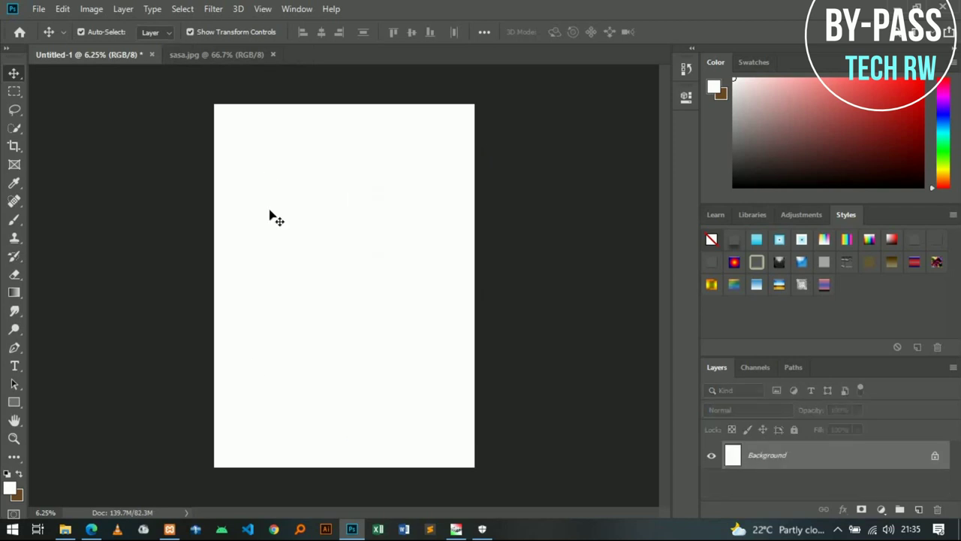
- Drag sasa.jpg from the samples folder onto the flyer, then scale it to about 146% and commit
{"action": "left_click", "coordinate": [65, 529]}
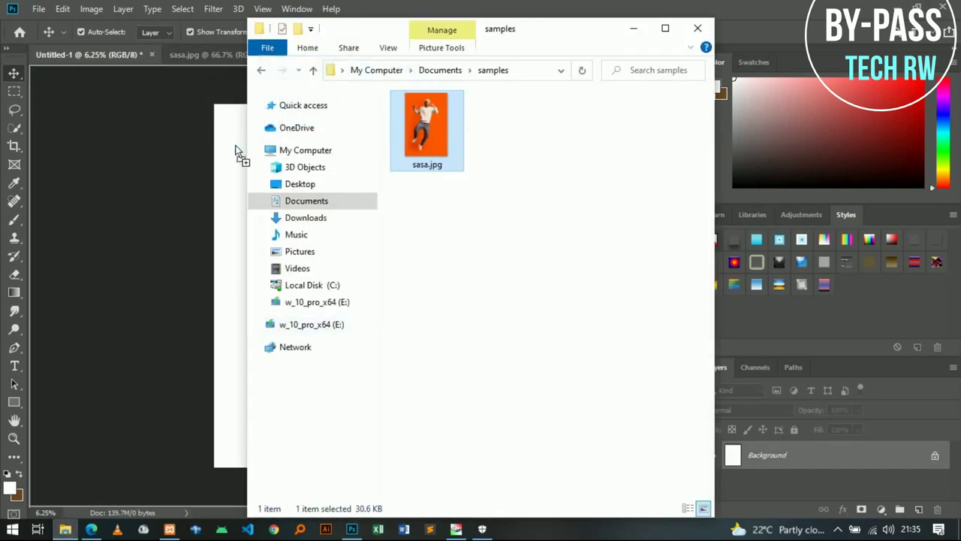
{"action": "left_click_drag", "start_coordinate": [424, 133], "coordinate": [235, 145]}
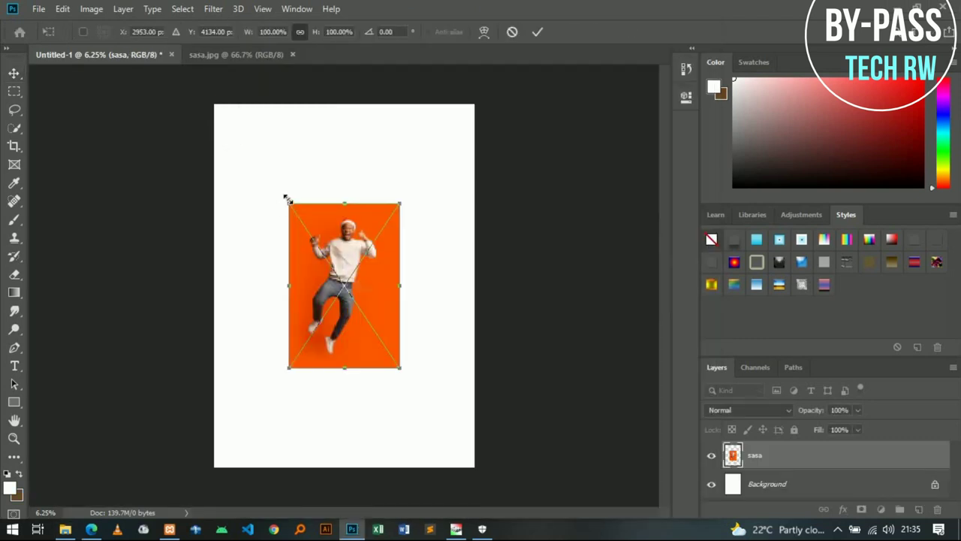
{"action": "left_click_drag", "start_coordinate": [287, 198], "coordinate": [256, 154]}
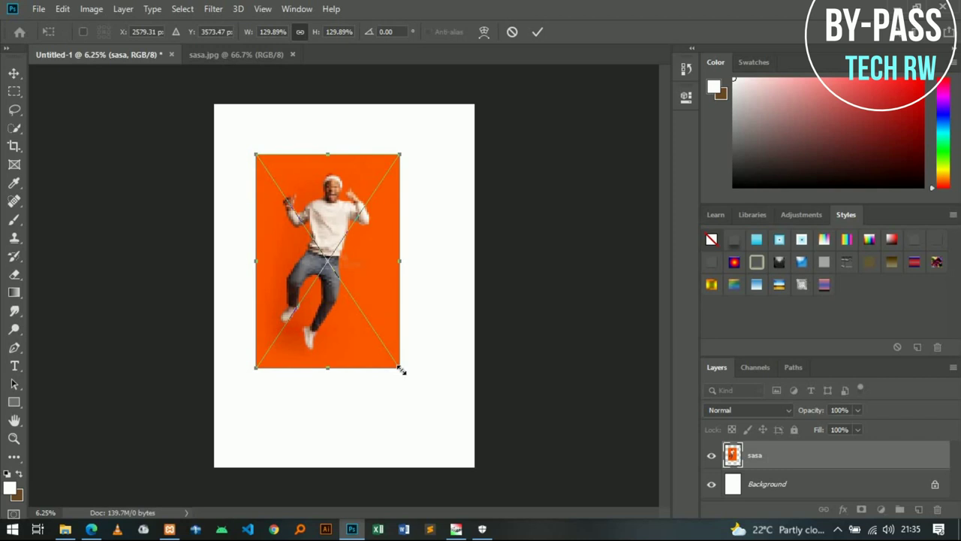
{"action": "left_click_drag", "start_coordinate": [402, 369], "coordinate": [422, 399]}
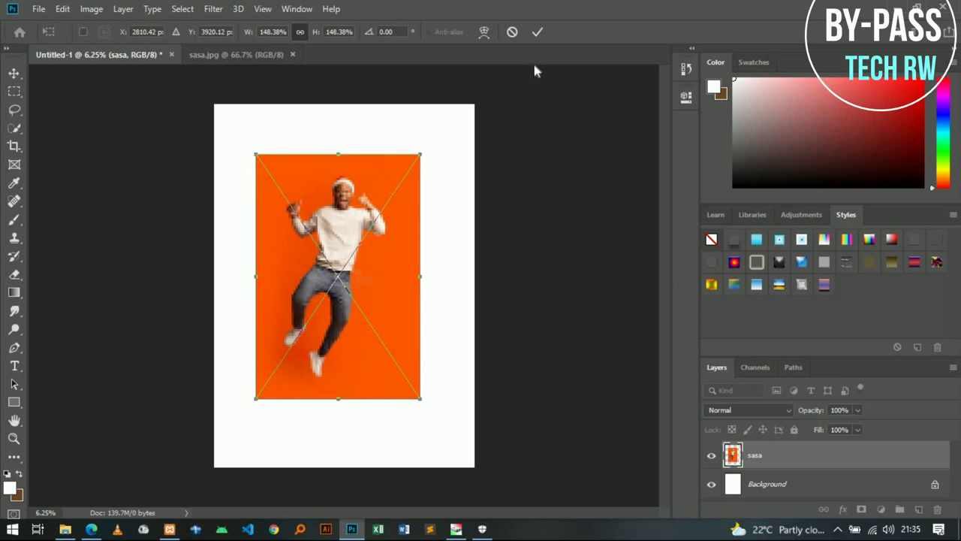
{"action": "left_click", "coordinate": [537, 33]}
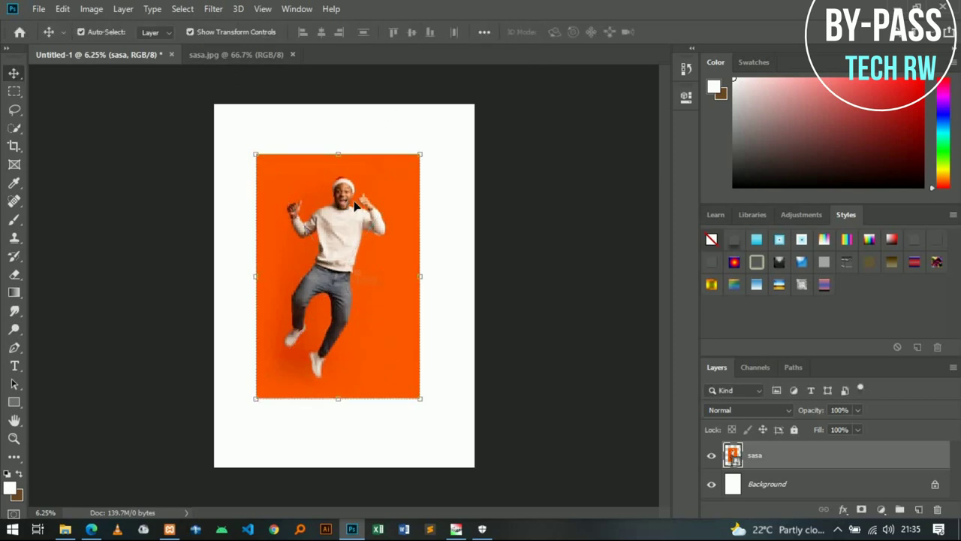
{"action": "key", "text": "ctrl+t"}
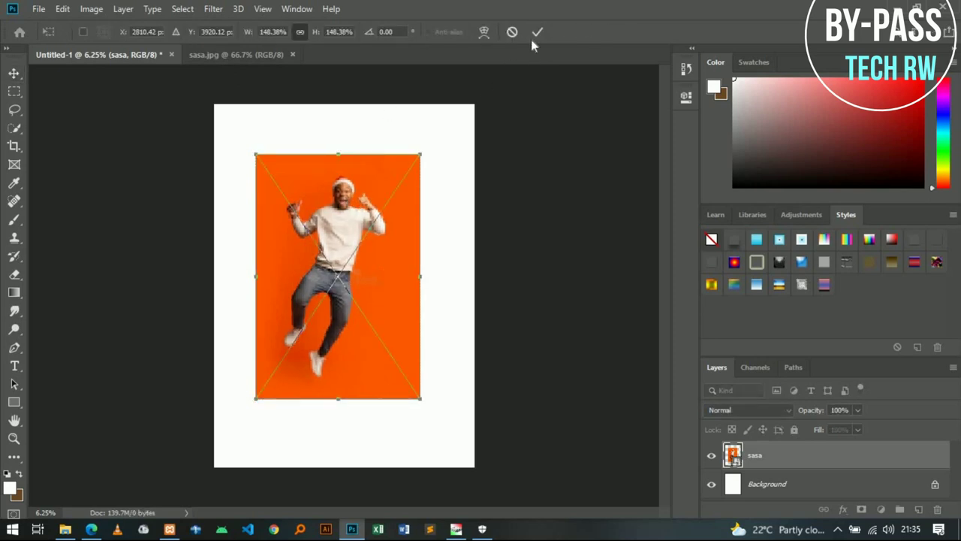
{"action": "left_click", "coordinate": [536, 33]}
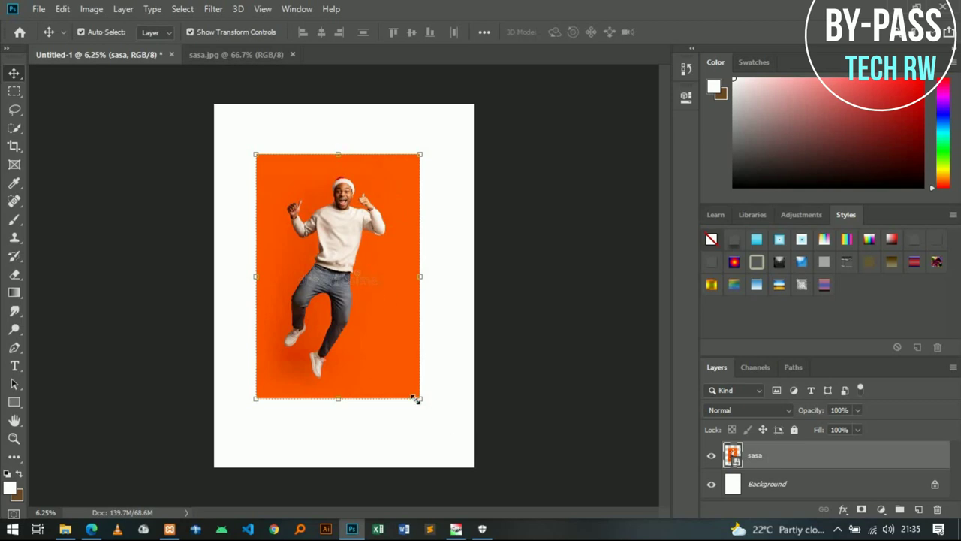
{"action": "mouse_move", "coordinate": [420, 399]}
{"action": "left_mouse_down"}
{"action": "mouse_move", "coordinate": [457, 433]}
{"action": "mouse_move", "coordinate": [313, 221]}
{"action": "mouse_move", "coordinate": [410, 383]}
{"action": "mouse_move", "coordinate": [410, 297]}
{"action": "mouse_move", "coordinate": [505, 444]}
{"action": "mouse_move", "coordinate": [375, 268]}
{"action": "mouse_move", "coordinate": [406, 328]}
{"action": "left_mouse_up"}
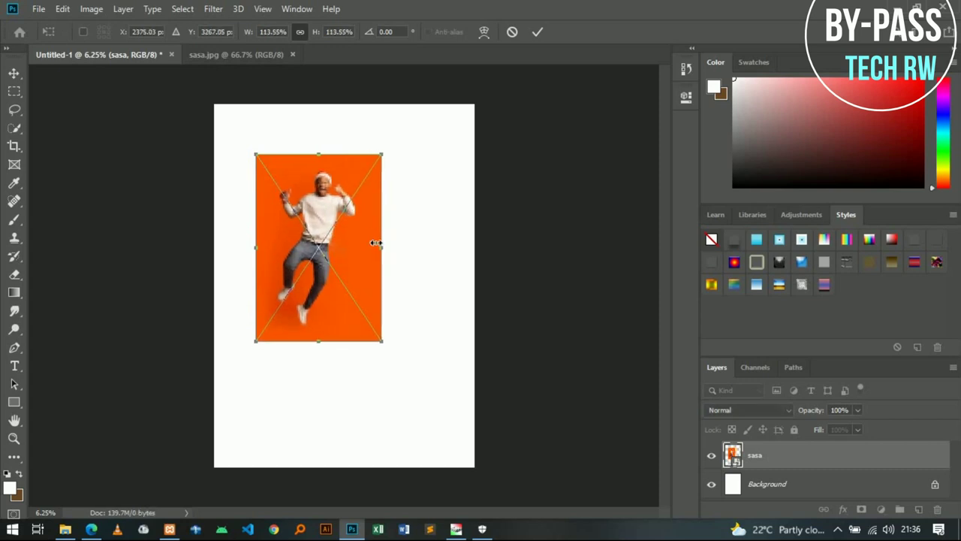
{"action": "mouse_move", "coordinate": [381, 248]}
{"action": "left_mouse_down"}
{"action": "mouse_move", "coordinate": [470, 236]}
{"action": "mouse_move", "coordinate": [405, 259]}
{"action": "mouse_move", "coordinate": [437, 271]}
{"action": "mouse_move", "coordinate": [360, 253]}
{"action": "mouse_move", "coordinate": [362, 260]}
{"action": "left_mouse_up"}
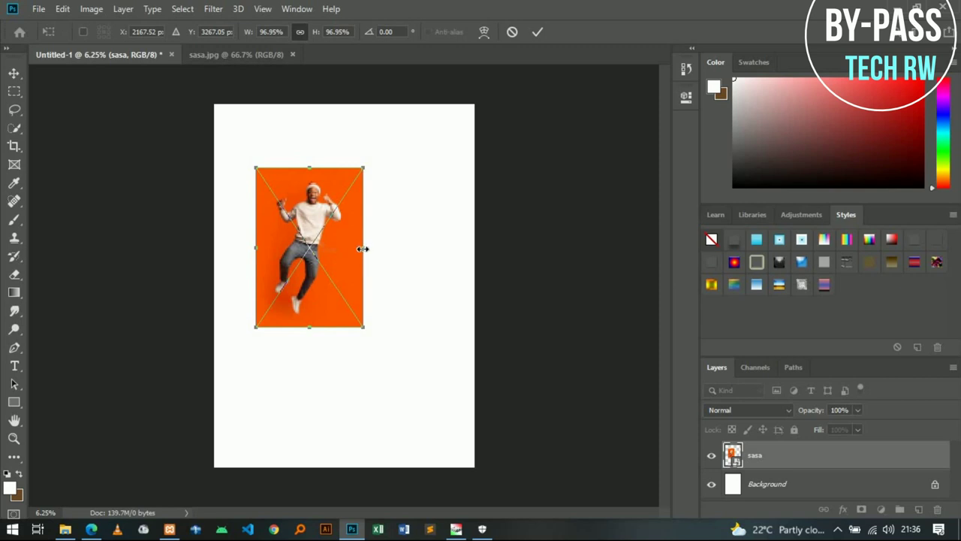
{"action": "left_click_drag", "start_coordinate": [362, 248], "coordinate": [343, 246]}
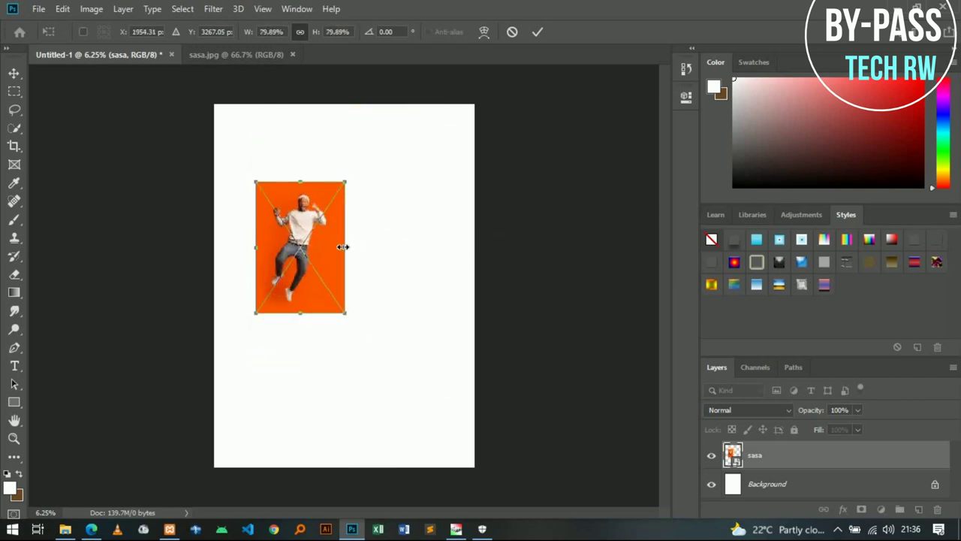
{"action": "left_click_drag", "start_coordinate": [340, 250], "coordinate": [398, 246]}
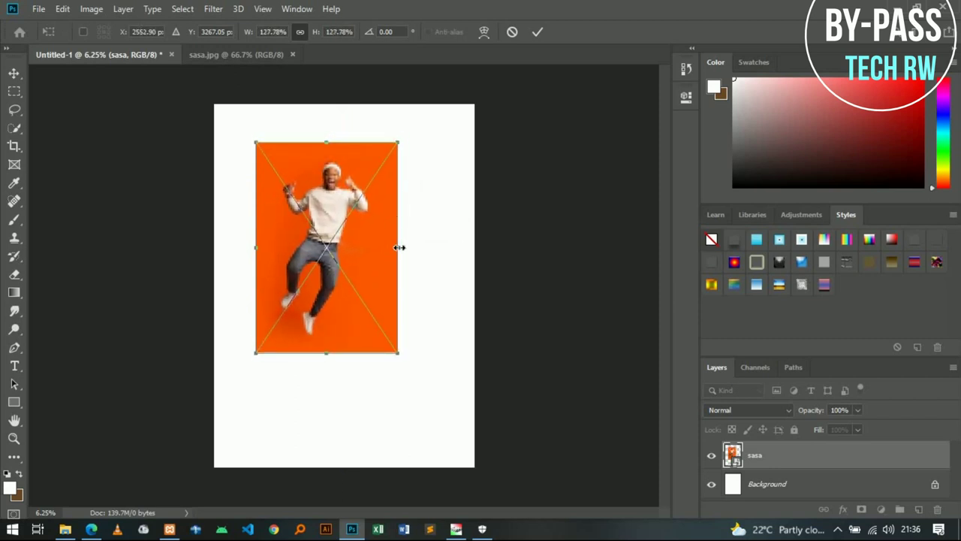
{"action": "mouse_move", "coordinate": [394, 247]}
{"action": "left_mouse_down"}
{"action": "mouse_move", "coordinate": [380, 255]}
{"action": "mouse_move", "coordinate": [482, 249]}
{"action": "left_mouse_up"}
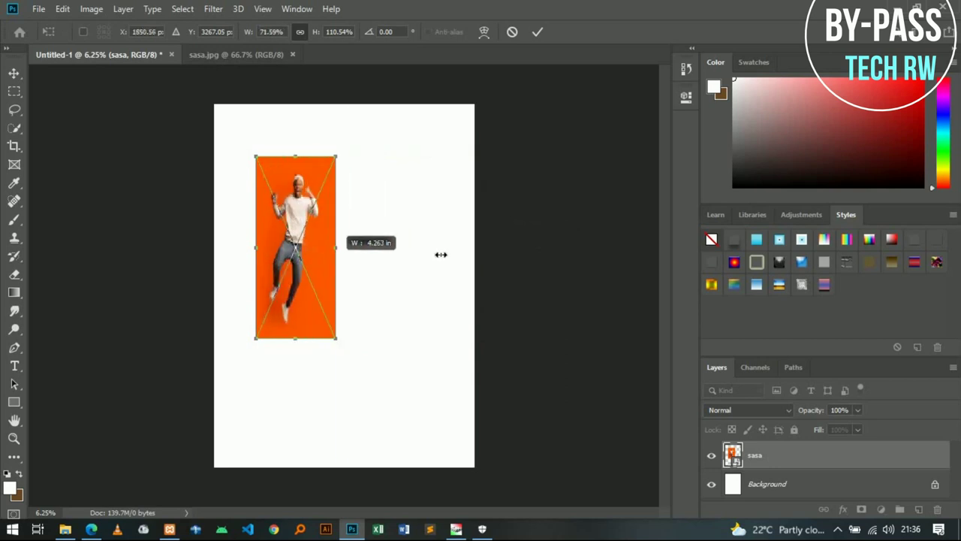
{"action": "mouse_move", "coordinate": [482, 250]}
{"action": "left_mouse_down"}
{"action": "mouse_move", "coordinate": [358, 248]}
{"action": "mouse_move", "coordinate": [412, 280]}
{"action": "mouse_move", "coordinate": [386, 255]}
{"action": "left_mouse_up"}
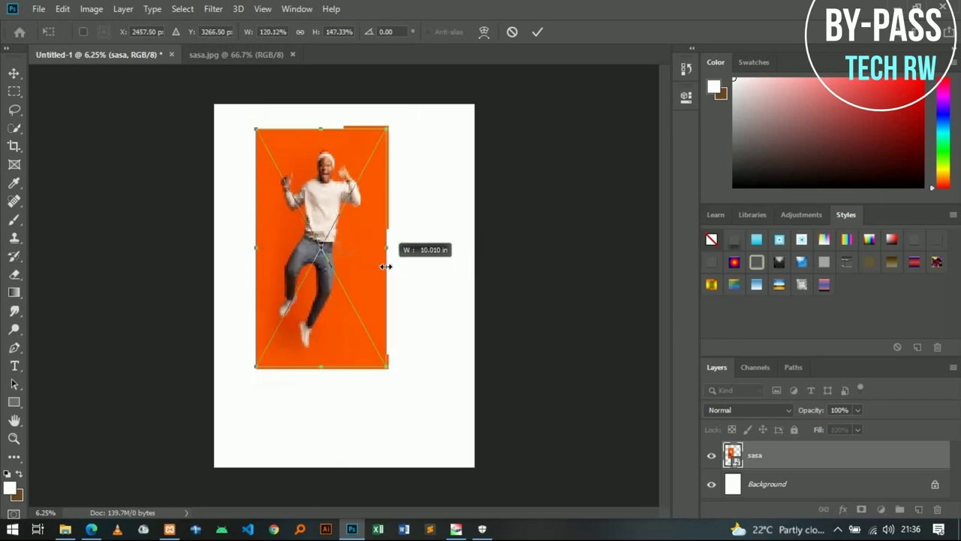
{"action": "left_click", "coordinate": [512, 31]}
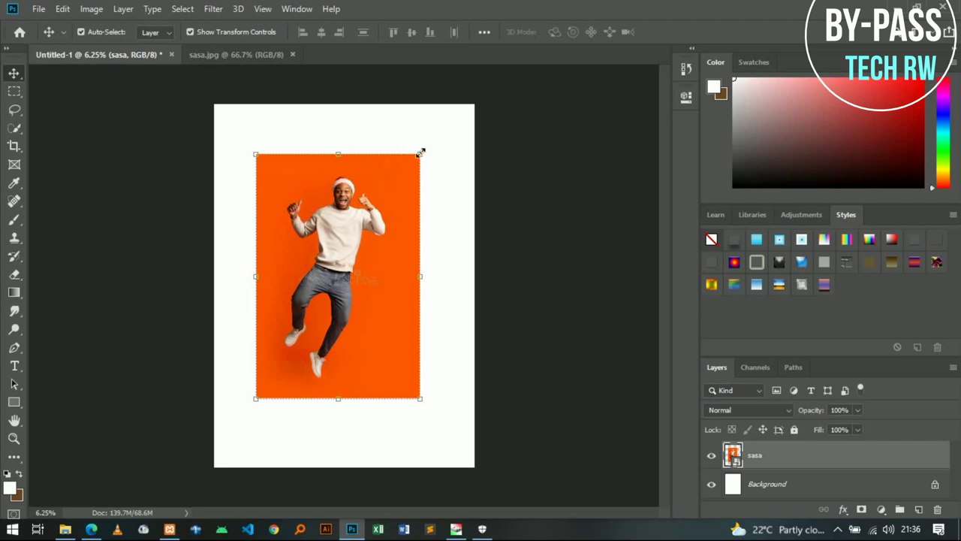
{"action": "mouse_move", "coordinate": [421, 152]}
{"action": "left_mouse_down"}
{"action": "mouse_move", "coordinate": [343, 398]}
{"action": "mouse_move", "coordinate": [481, 304]}
{"action": "mouse_move", "coordinate": [377, 226]}
{"action": "left_mouse_up"}
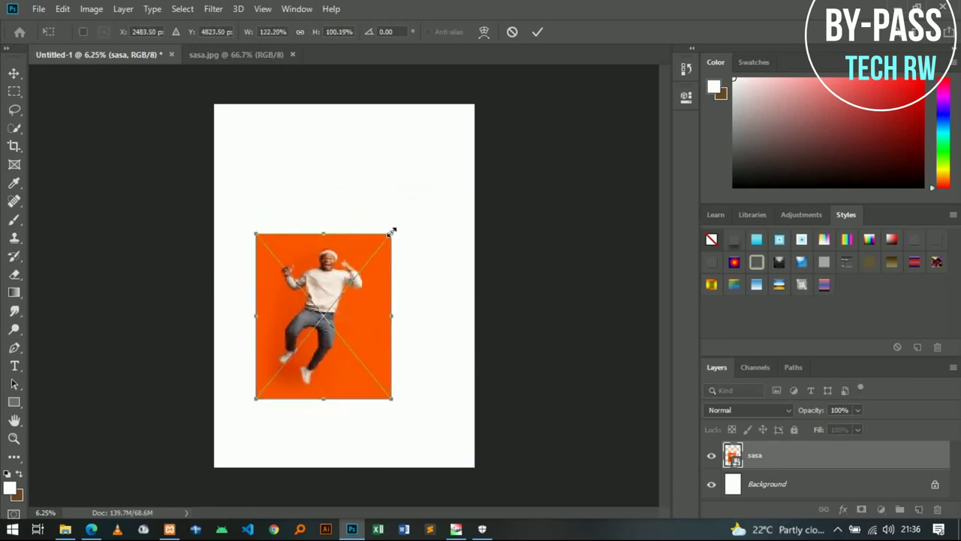
{"action": "mouse_move", "coordinate": [377, 226]}
{"action": "left_mouse_down"}
{"action": "mouse_move", "coordinate": [446, 277]}
{"action": "mouse_move", "coordinate": [403, 256]}
{"action": "left_mouse_up"}
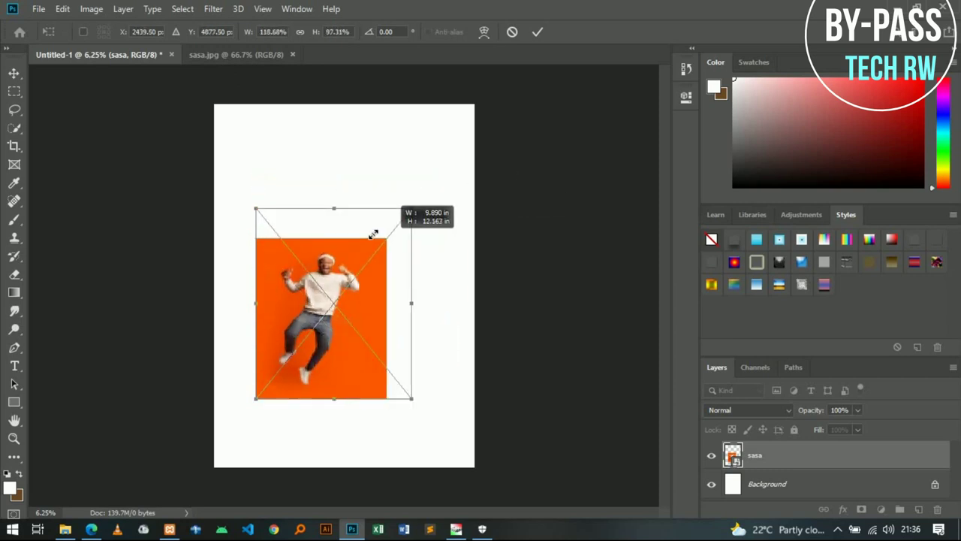
{"action": "left_click_drag", "start_coordinate": [403, 257], "coordinate": [380, 247]}
{"action": "left_click", "coordinate": [512, 33]}
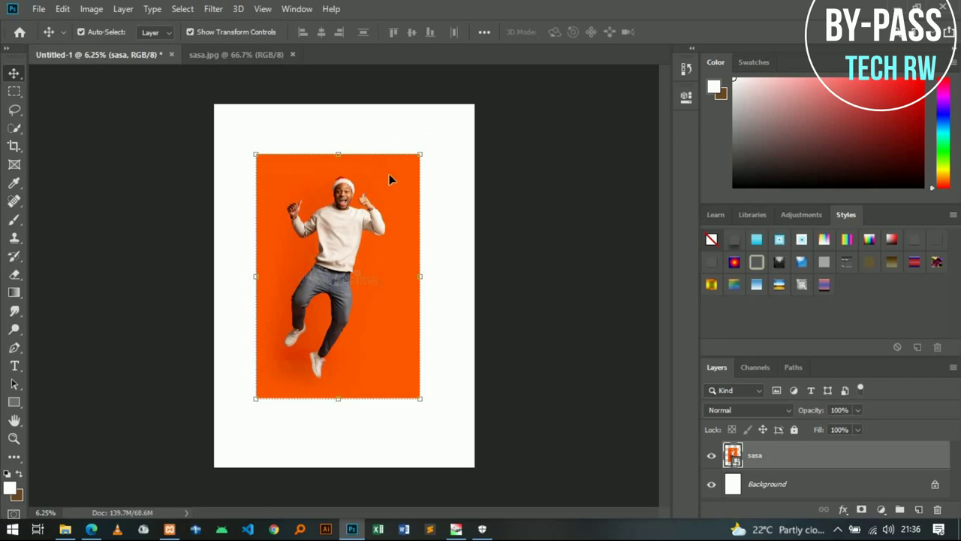
{"action": "left_click", "coordinate": [418, 155]}
{"action": "mouse_move", "coordinate": [418, 156]}
{"action": "left_mouse_down"}
{"action": "mouse_move", "coordinate": [371, 253]}
{"action": "mouse_move", "coordinate": [359, 245]}
{"action": "mouse_move", "coordinate": [361, 281]}
{"action": "mouse_move", "coordinate": [361, 258]}
{"action": "mouse_move", "coordinate": [439, 154]}
{"action": "mouse_move", "coordinate": [375, 240]}
{"action": "mouse_move", "coordinate": [398, 211]}
{"action": "mouse_move", "coordinate": [383, 213]}
{"action": "left_mouse_up"}
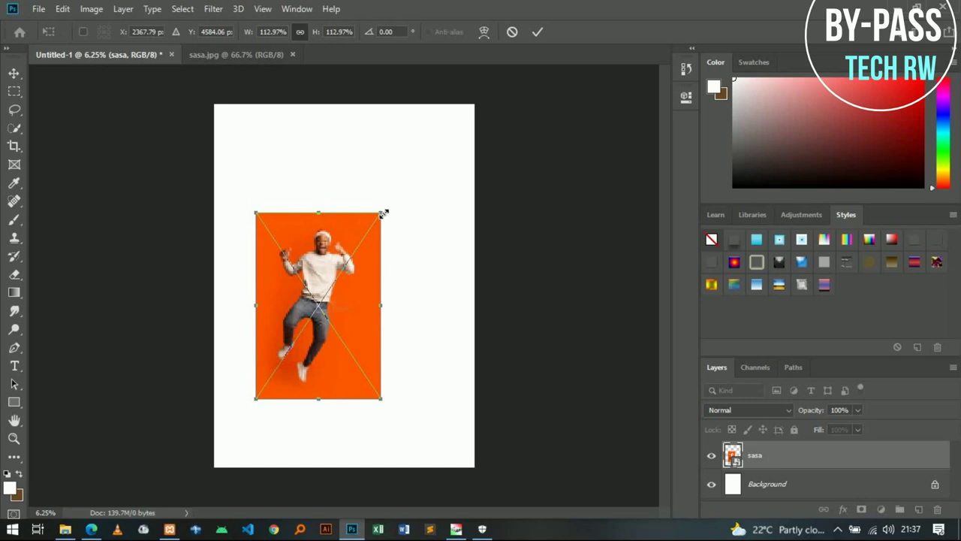
{"action": "left_click", "coordinate": [512, 32]}
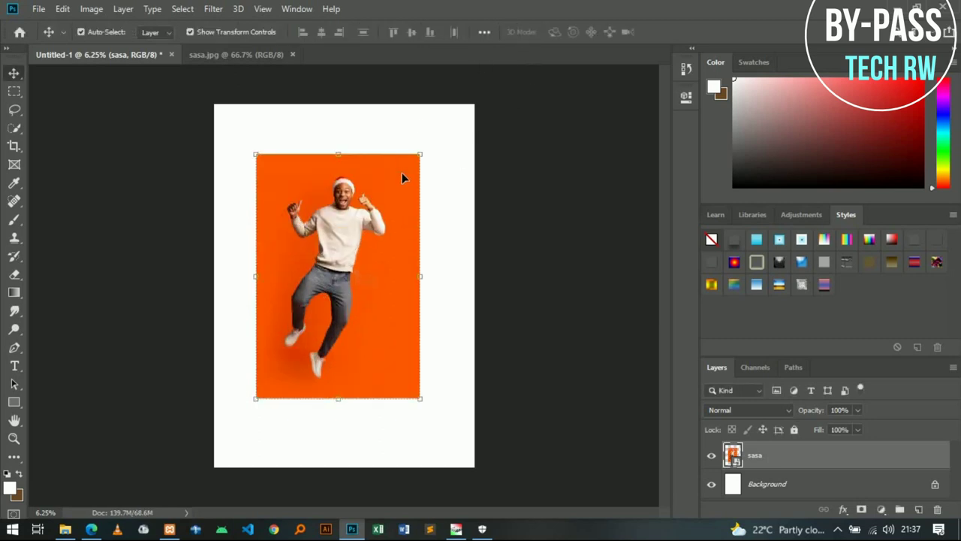
- Free-transform the sasa photo down to about 80% and drag it into the page's top-left corner
{"action": "key", "text": "ctrl"}
{"action": "left_click_drag", "start_coordinate": [422, 153], "coordinate": [345, 267]}
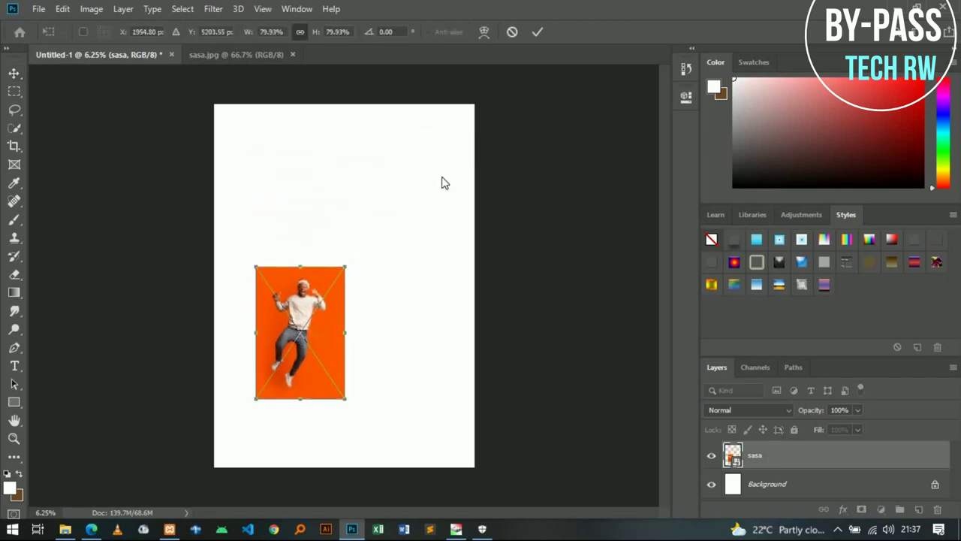
{"action": "key", "text": "Return"}
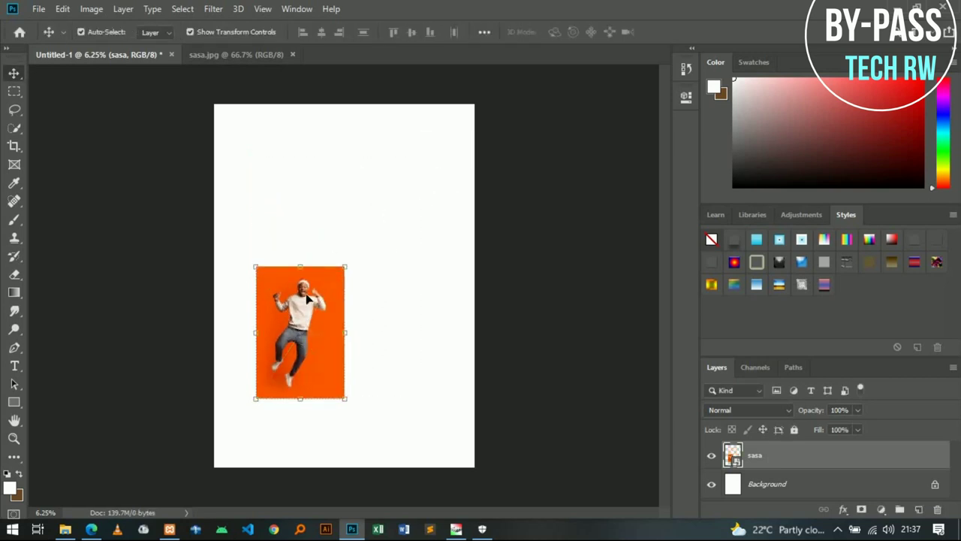
{"action": "mouse_move", "coordinate": [289, 272]}
{"action": "left_mouse_down"}
{"action": "mouse_move", "coordinate": [271, 110]}
{"action": "mouse_move", "coordinate": [256, 118]}
{"action": "left_mouse_up"}
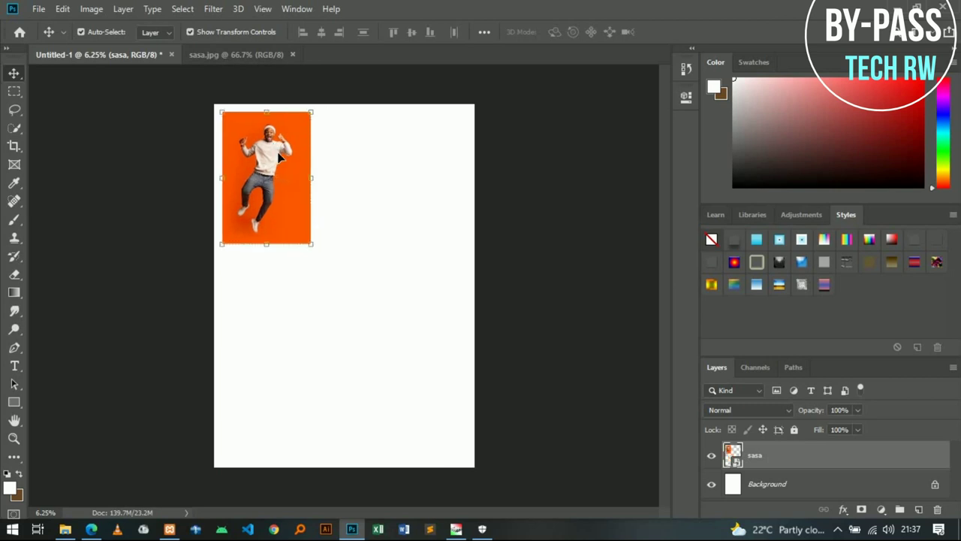
{"action": "key", "text": "ctrl"}
- Alt-drag duplicates of the photo to the right and below, undoing the stray extra copy
{"action": "left_click_drag", "start_coordinate": [268, 157], "coordinate": [366, 154]}
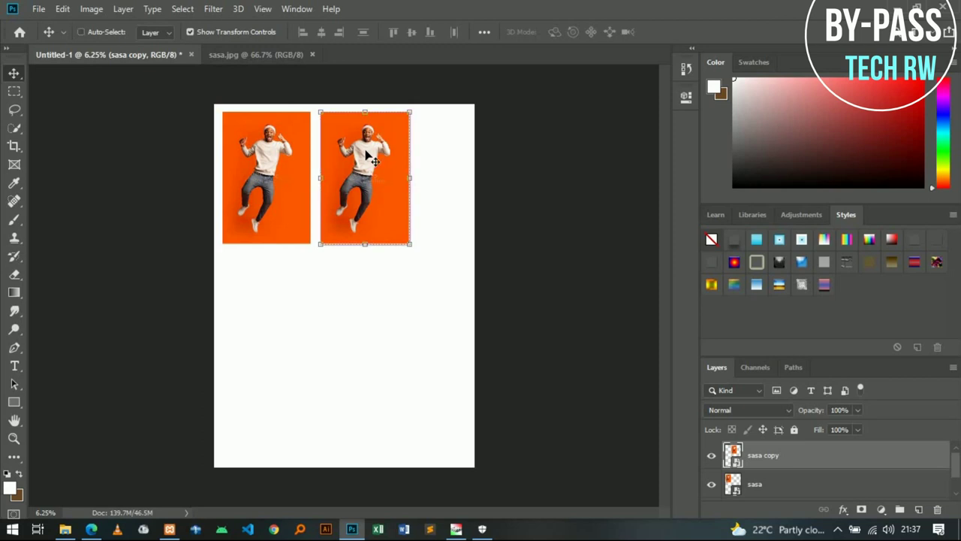
{"action": "mouse_move", "coordinate": [367, 153]}
{"action": "left_mouse_down"}
{"action": "mouse_move", "coordinate": [367, 295]}
{"action": "mouse_move", "coordinate": [265, 316]}
{"action": "left_mouse_up"}
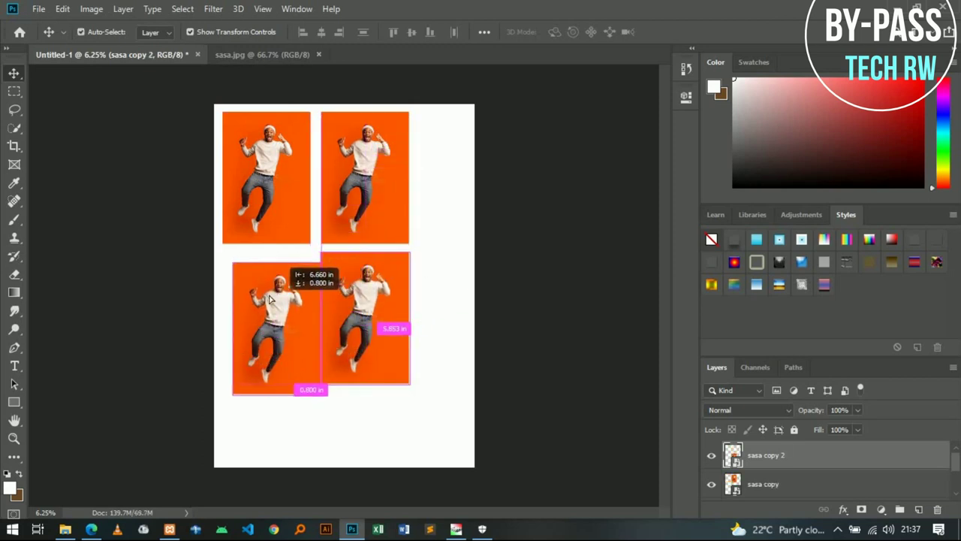
{"action": "left_click_drag", "start_coordinate": [145, 121], "coordinate": [338, 197]}
{"action": "key", "text": "ctrl+z"}
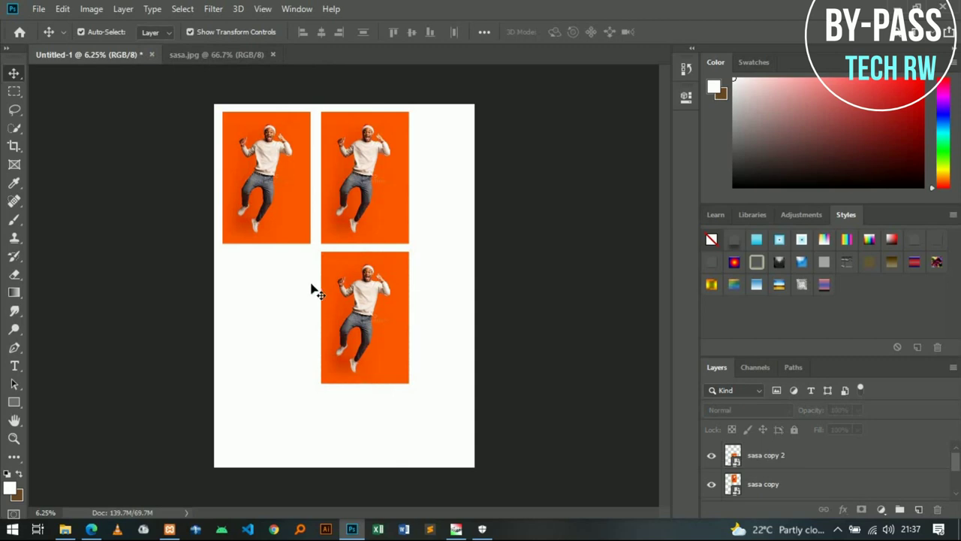
{"action": "left_click", "coordinate": [62, 9]}
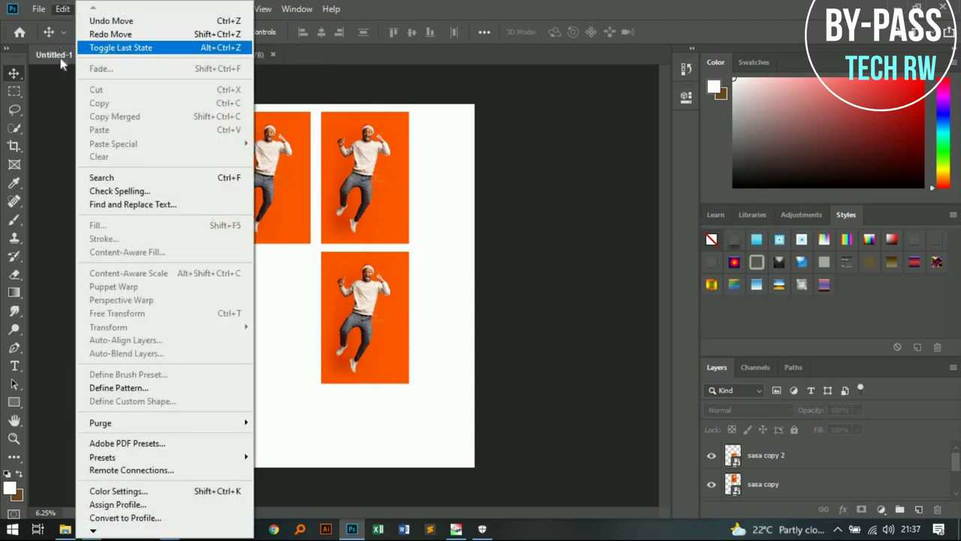
- Undo the third and second photo copies via Edit > Undo, back to the single original
{"action": "left_click", "coordinate": [66, 11]}
{"action": "left_click", "coordinate": [64, 9]}
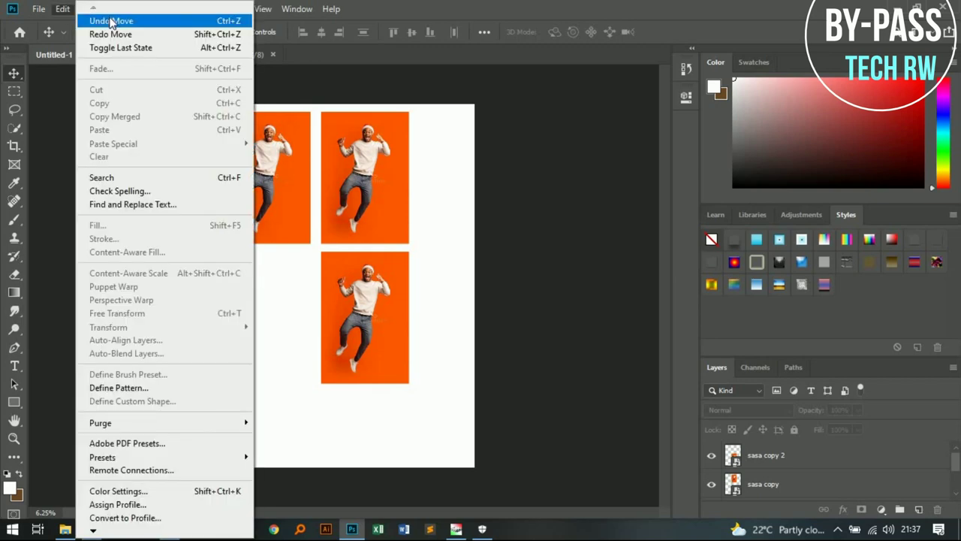
{"action": "left_click", "coordinate": [98, 20]}
{"action": "left_click", "coordinate": [63, 10]}
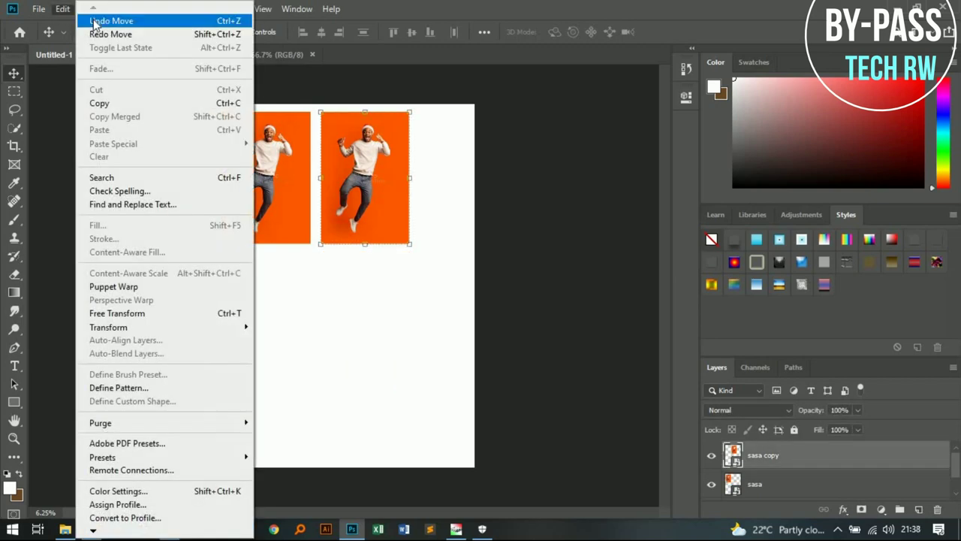
{"action": "left_click", "coordinate": [94, 20]}
- Try duplicating the photo with Ctrl+Shift+Alt+T, then undo all resulting copies
{"action": "key", "text": "ctrl+alt"}
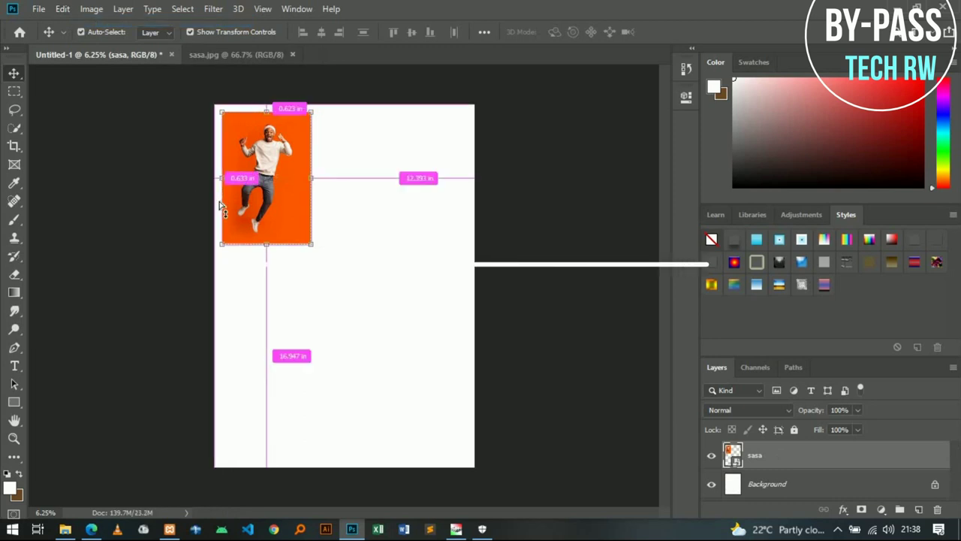
{"action": "key", "text": "ctrl+shift+alt+t"}
{"action": "key", "text": "ctrl+shift+alt+t"}
{"action": "key", "text": "ctrl+shift+alt+t"}
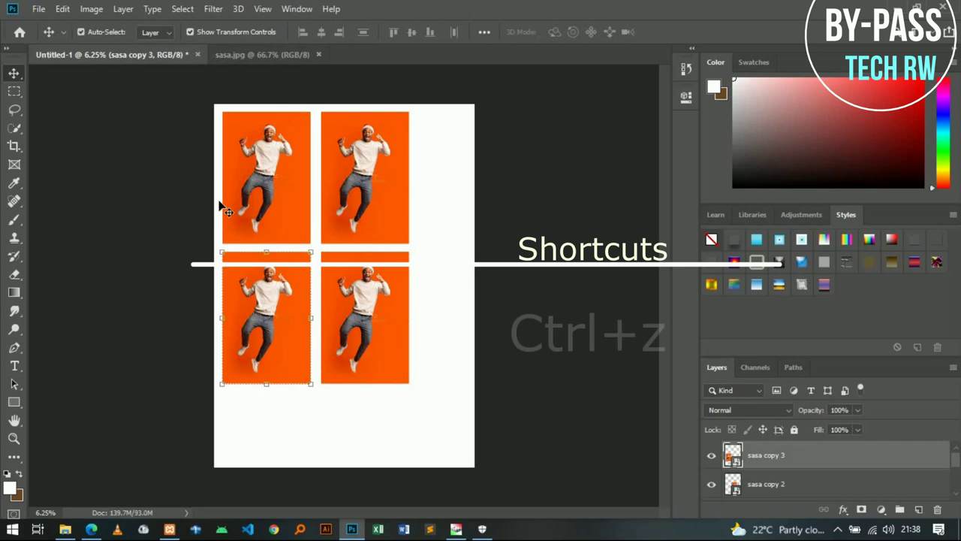
{"action": "key", "text": "ctrl+z"}
{"action": "key", "text": "ctrl+z"}
{"action": "key", "text": "ctrl+z"}
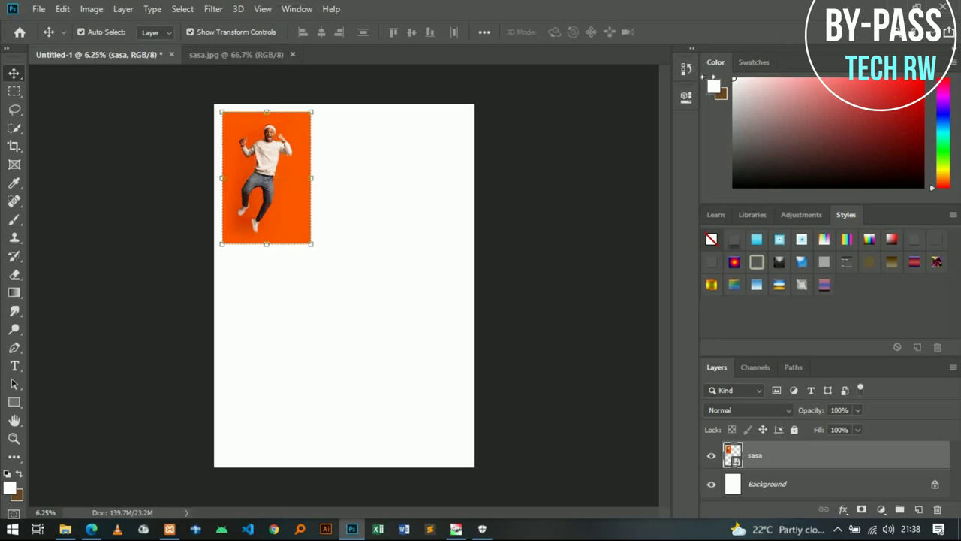
{"action": "left_click_drag", "start_coordinate": [698, 77], "coordinate": [718, 77]}
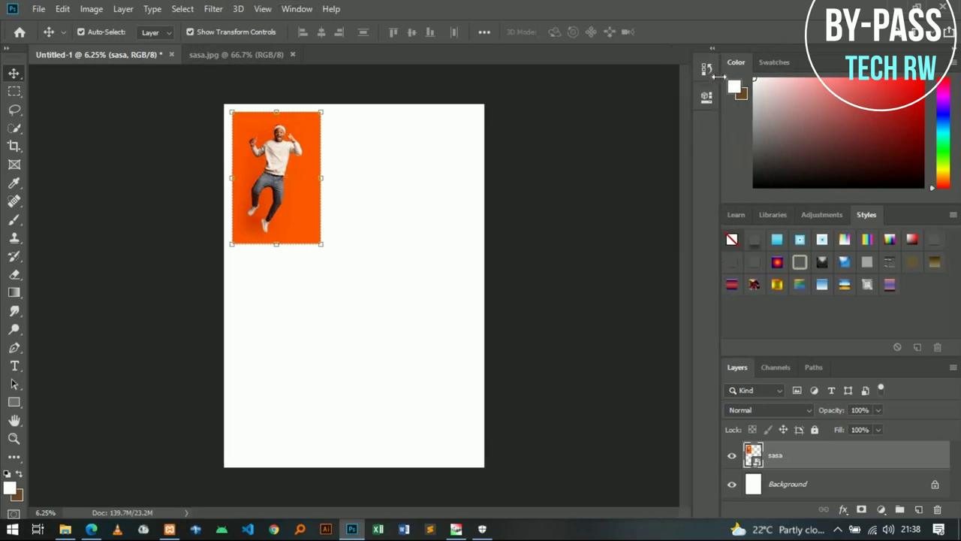
{"action": "left_click", "coordinate": [303, 13]}
{"action": "mouse_move", "coordinate": [352, 34]}
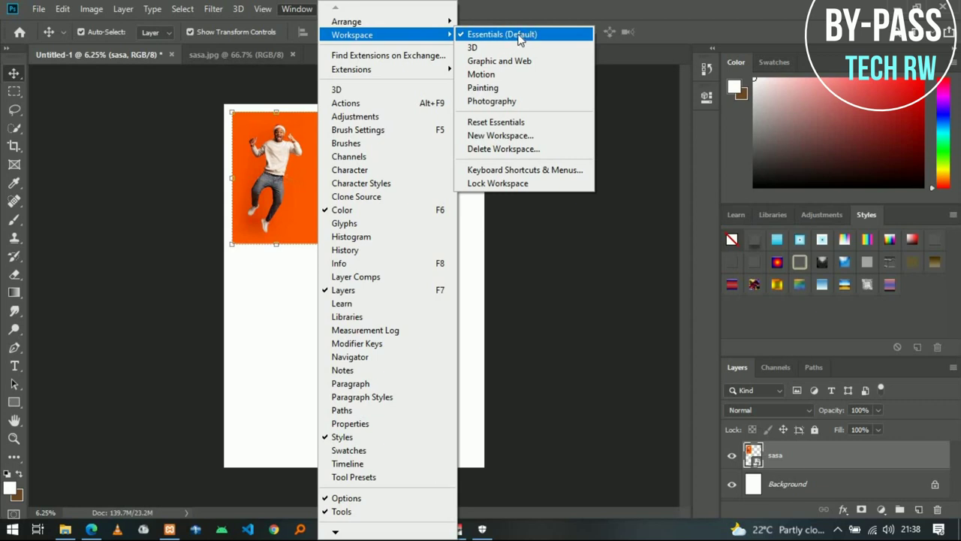
{"action": "left_click", "coordinate": [521, 38]}
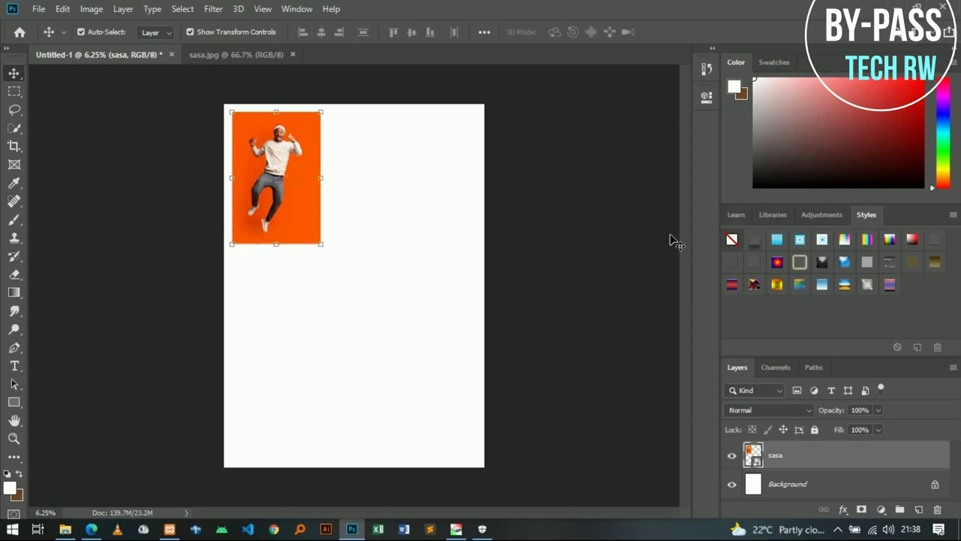
{"action": "left_click", "coordinate": [295, 9]}
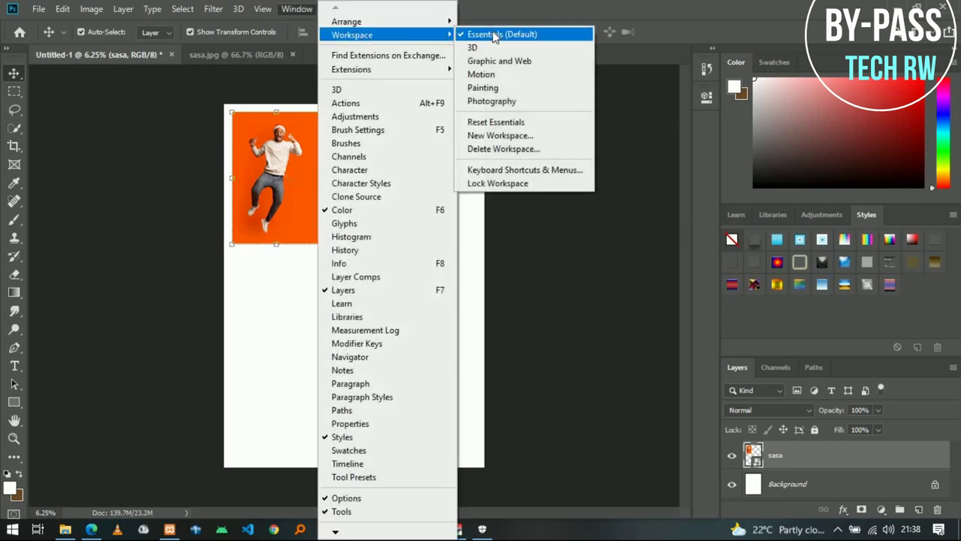
{"action": "left_click", "coordinate": [295, 9]}
{"action": "left_click", "coordinate": [296, 9]}
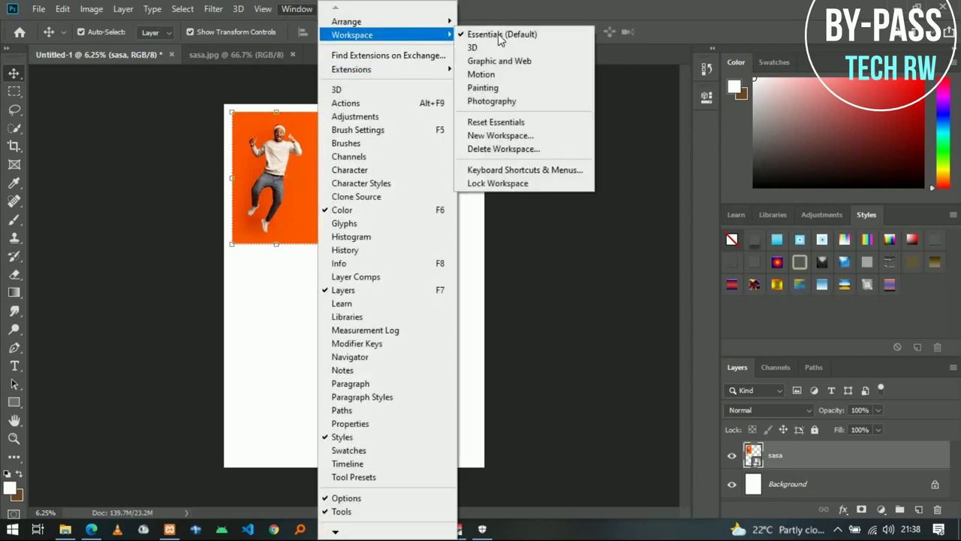
{"action": "left_click", "coordinate": [500, 36]}
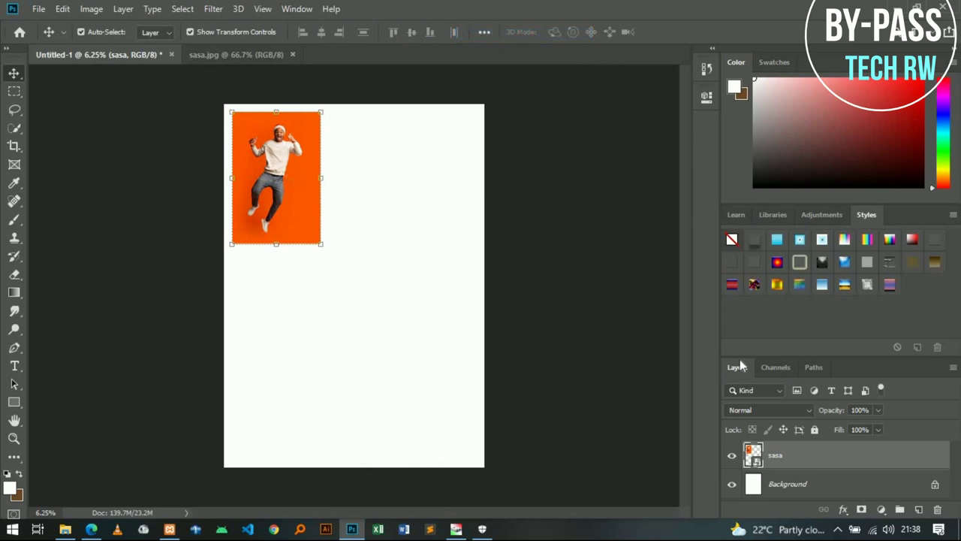
{"action": "left_click_drag", "start_coordinate": [739, 354], "coordinate": [739, 314]}
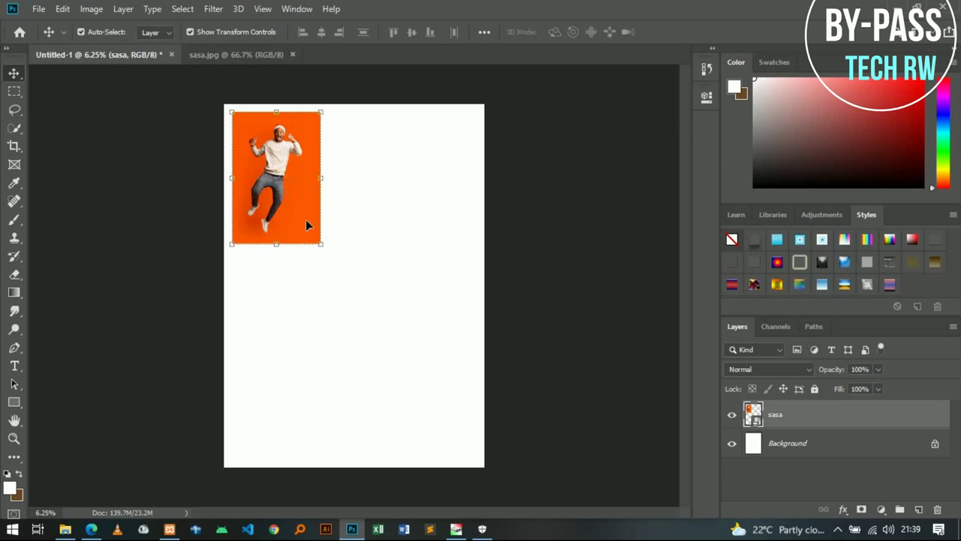
- Alt-drag a copy of the photo rightward, enlarge it to about 118% overlapping the original, and commit
{"action": "left_click", "coordinate": [278, 175]}
{"action": "left_click_drag", "start_coordinate": [277, 175], "coordinate": [364, 174]}
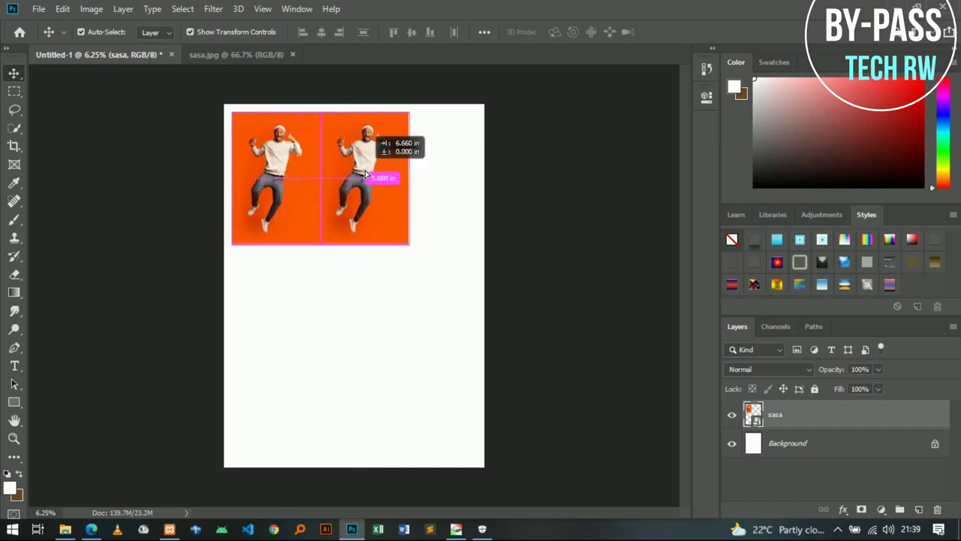
{"action": "left_click_drag", "start_coordinate": [365, 175], "coordinate": [377, 173]}
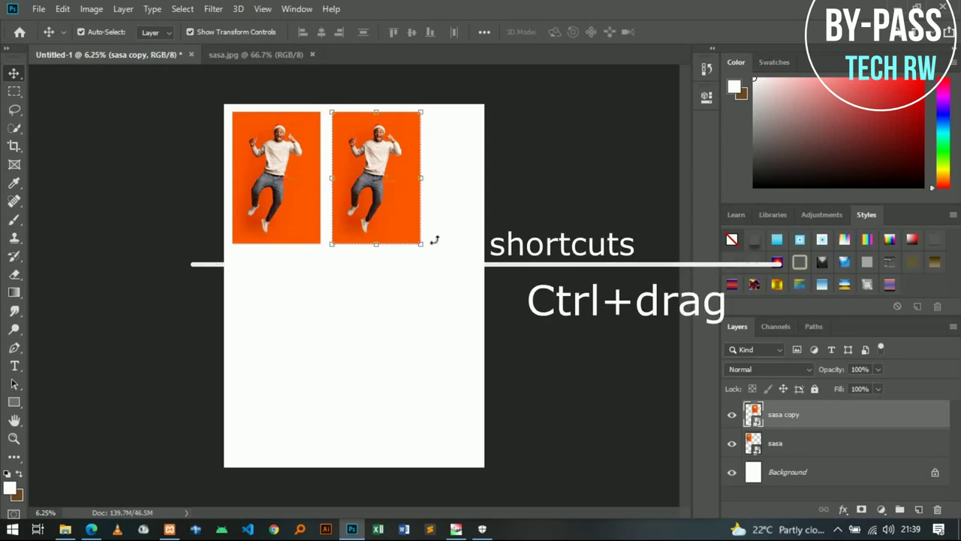
{"action": "left_click_drag", "start_coordinate": [419, 245], "coordinate": [476, 300]}
{"action": "left_click_drag", "start_coordinate": [407, 213], "coordinate": [335, 257]}
{"action": "left_click", "coordinate": [536, 36]}
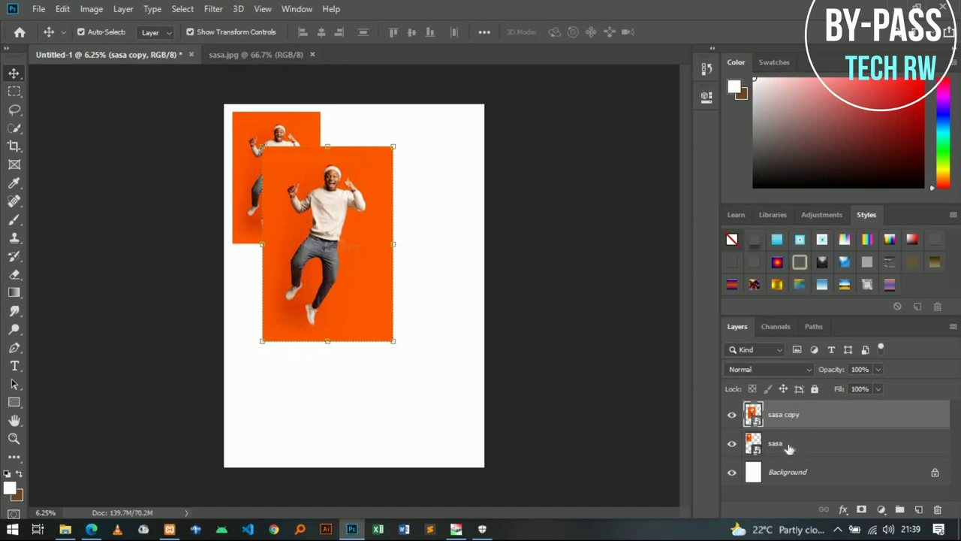
- Select the sasa copy layer and nudge the larger copy slightly left
{"action": "left_click", "coordinate": [788, 447]}
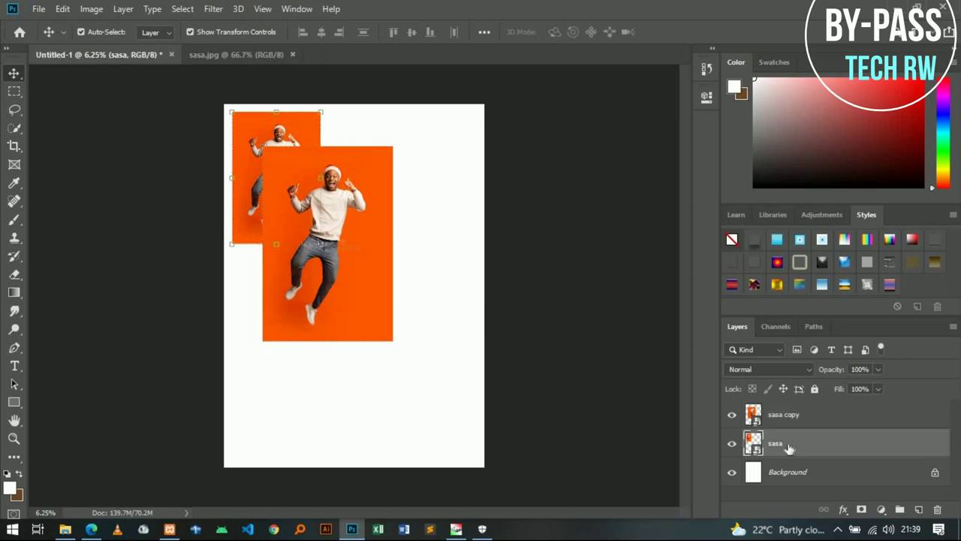
{"action": "left_click", "coordinate": [786, 480]}
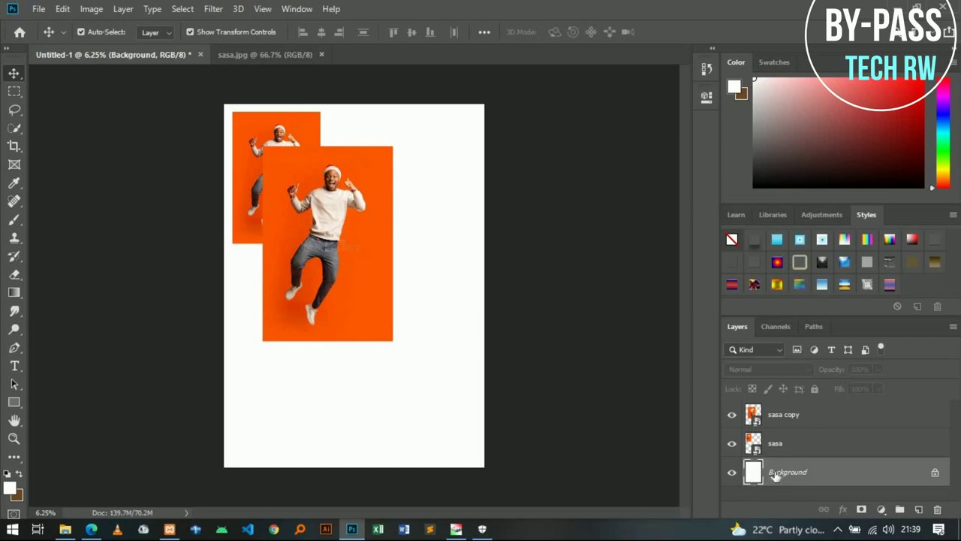
{"action": "left_click", "coordinate": [792, 416]}
{"action": "left_click_drag", "start_coordinate": [321, 201], "coordinate": [313, 201]}
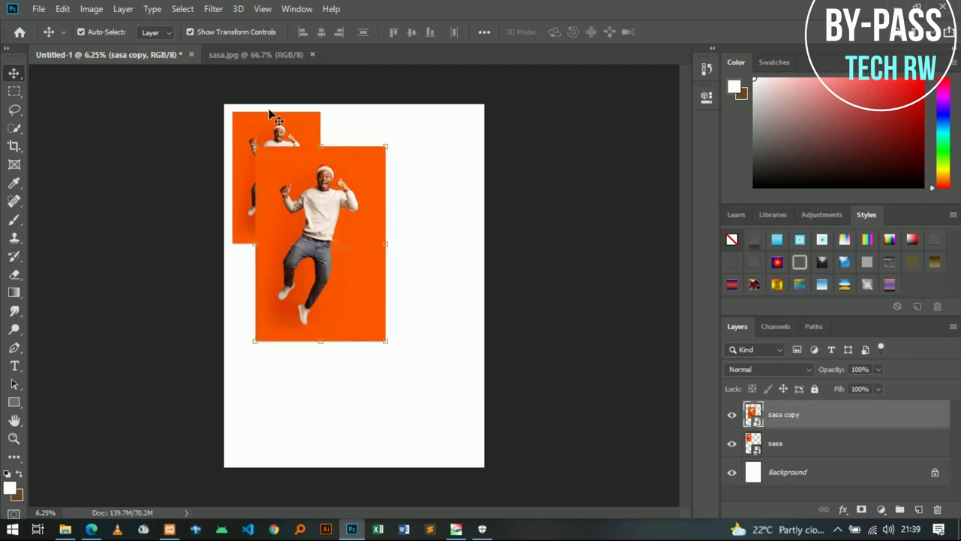
{"action": "key", "text": "ctrl+t"}
{"action": "left_click", "coordinate": [536, 32]}
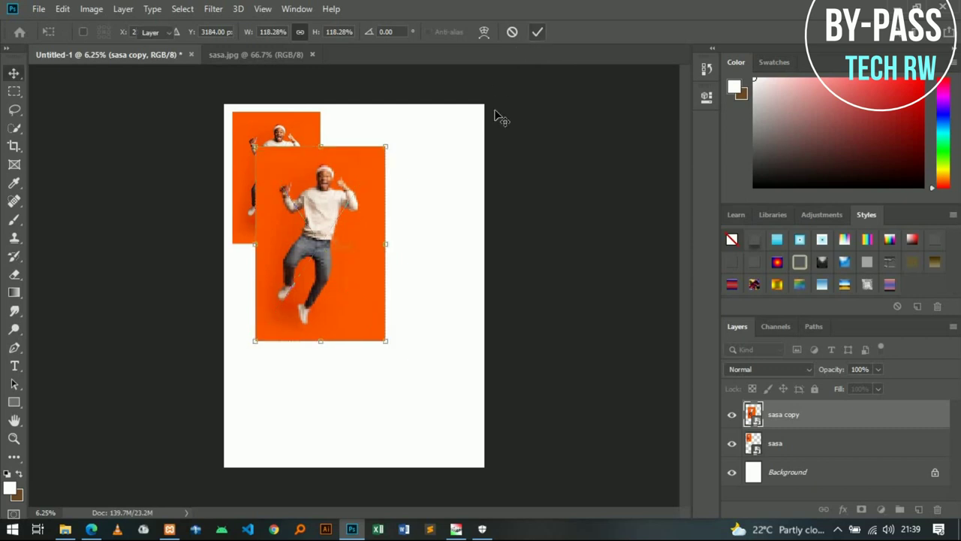
- Restack the sasa copy layer so it ends up back above the original sasa layer
{"action": "left_click", "coordinate": [347, 248]}
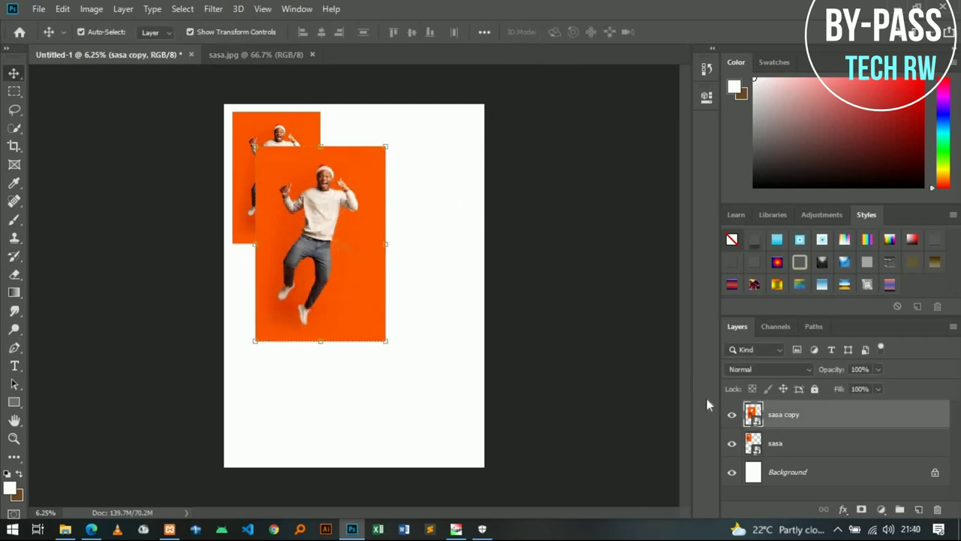
{"action": "left_click_drag", "start_coordinate": [814, 417], "coordinate": [804, 451]}
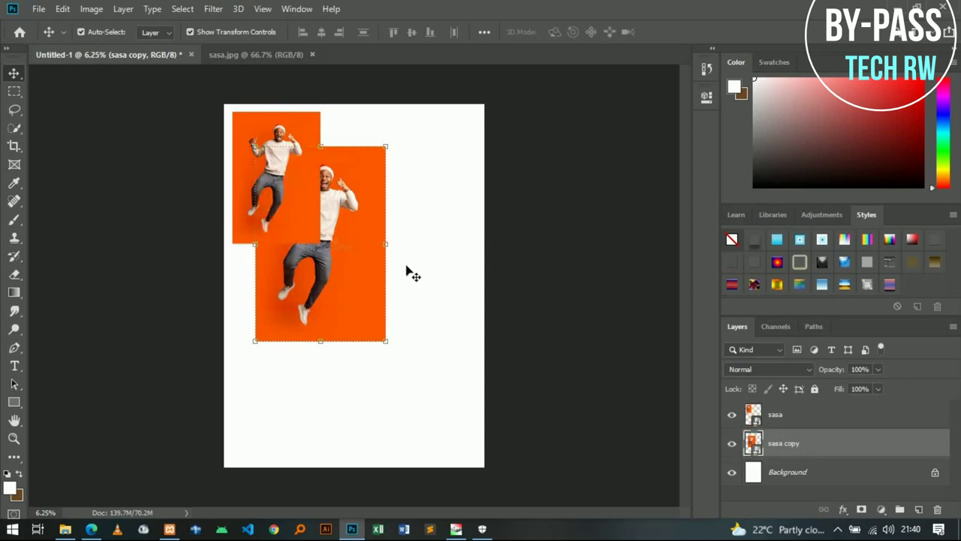
{"action": "left_click", "coordinate": [277, 177]}
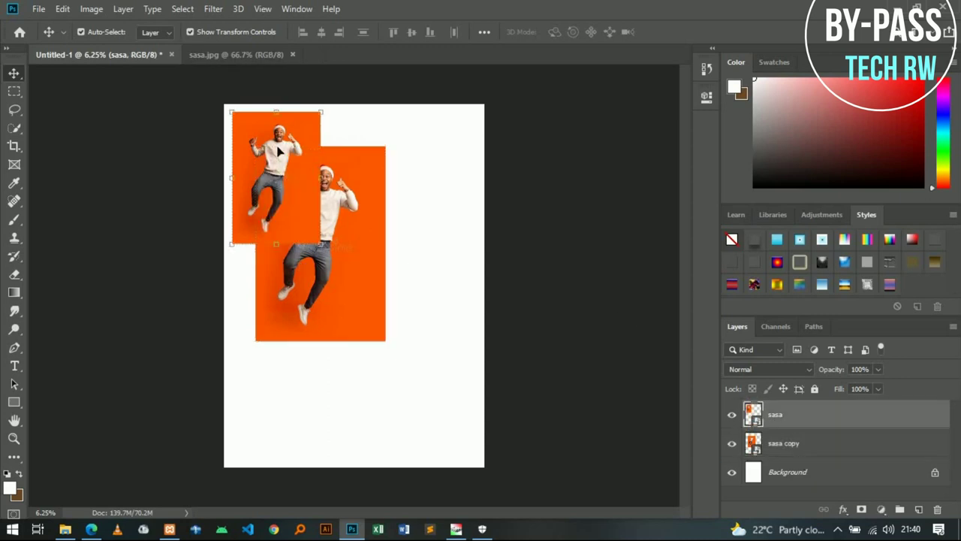
{"action": "left_click", "coordinate": [349, 253]}
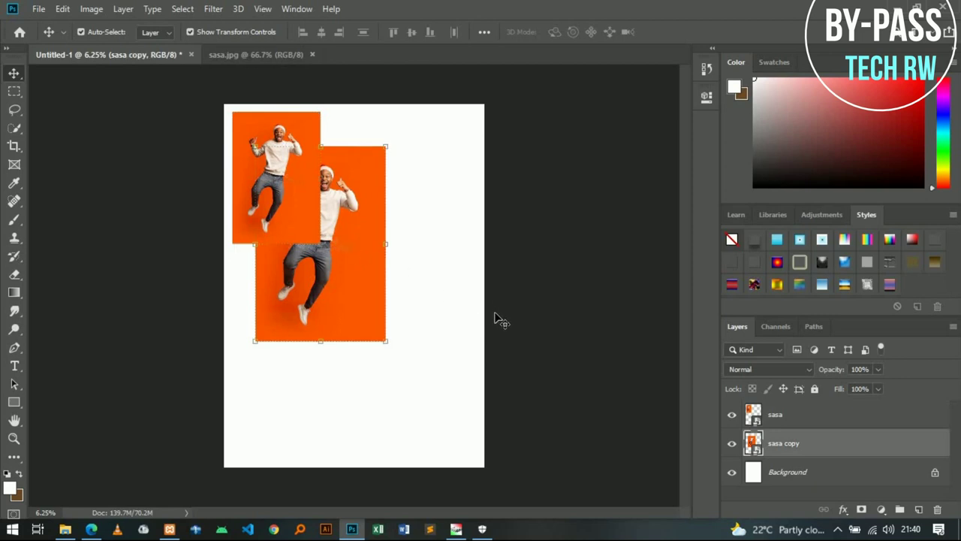
{"action": "left_click", "coordinate": [796, 449], "text": "ctrl"}
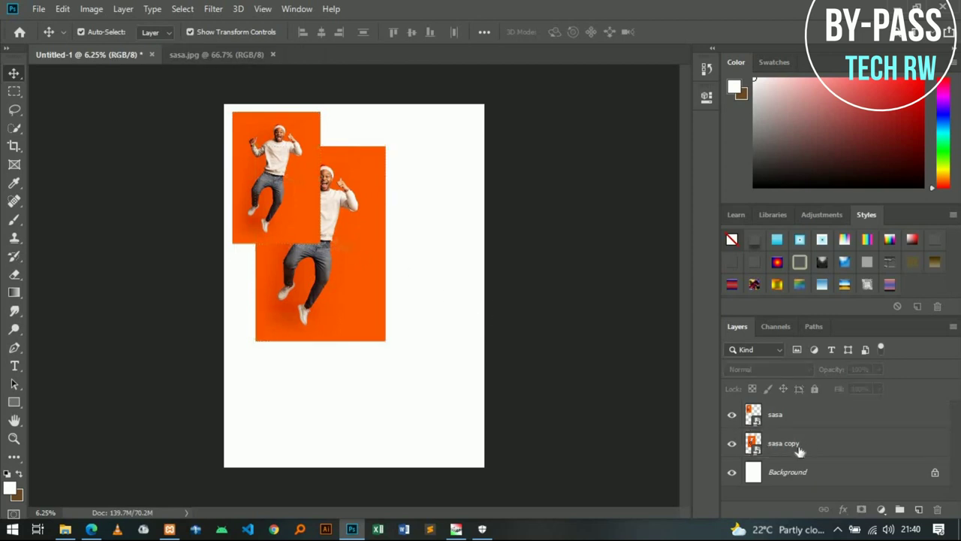
{"action": "left_click", "coordinate": [800, 451]}
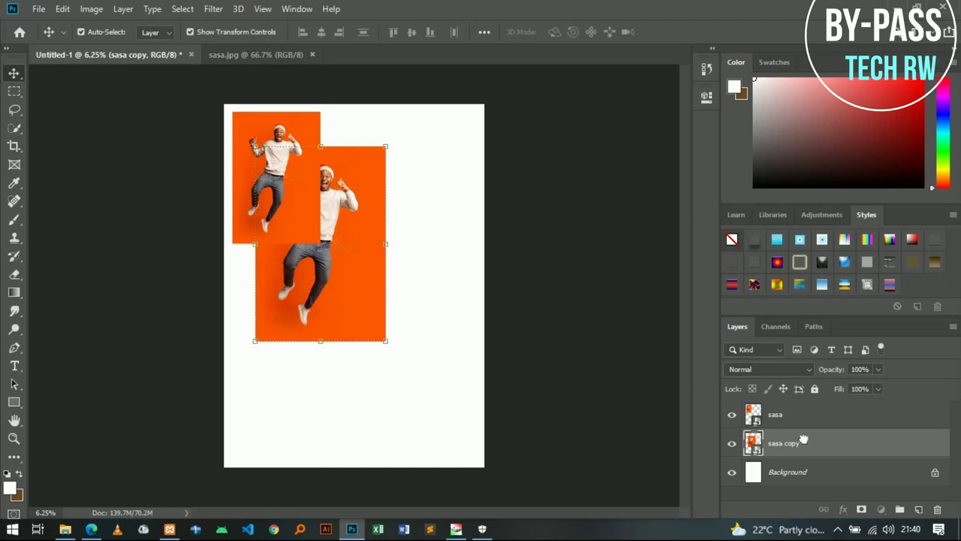
{"action": "left_click_drag", "start_coordinate": [803, 440], "coordinate": [798, 405]}
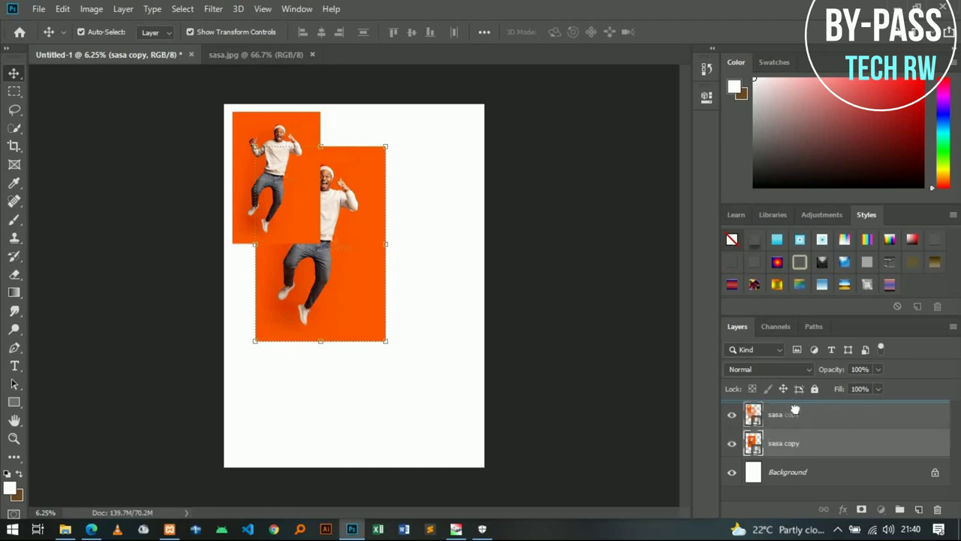
{"action": "left_click_drag", "start_coordinate": [795, 409], "coordinate": [797, 414]}
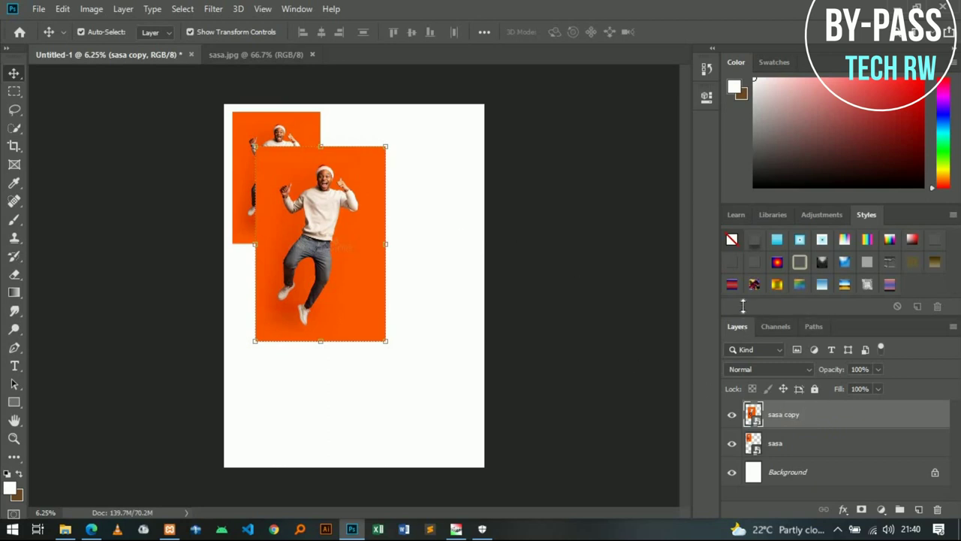
{"action": "left_click_drag", "start_coordinate": [743, 310], "coordinate": [743, 249]}
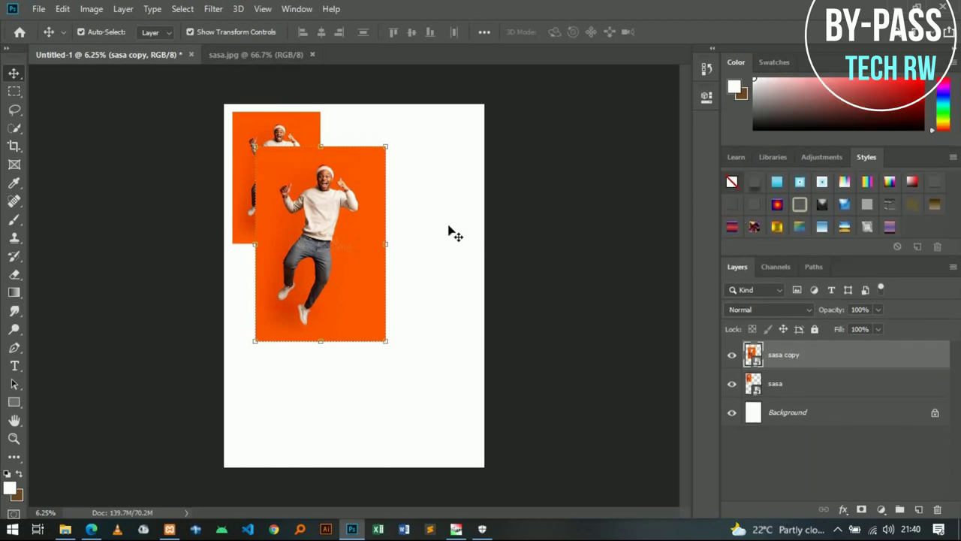
- Delete the sasa copy and sasa copy 2 layers, keeping only the original sasa layer
{"action": "left_click", "coordinate": [455, 235]}
{"action": "mouse_move", "coordinate": [322, 222]}
{"action": "left_mouse_down"}
{"action": "mouse_move", "coordinate": [355, 244]}
{"action": "mouse_move", "coordinate": [408, 202]}
{"action": "mouse_move", "coordinate": [375, 236]}
{"action": "mouse_move", "coordinate": [460, 203]}
{"action": "mouse_move", "coordinate": [451, 218]}
{"action": "left_mouse_up"}
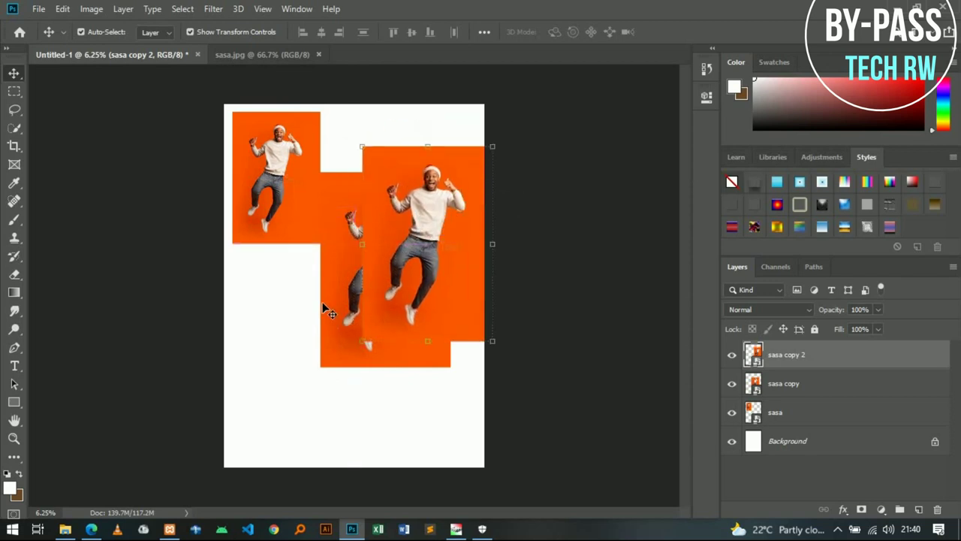
{"action": "left_click", "coordinate": [327, 306]}
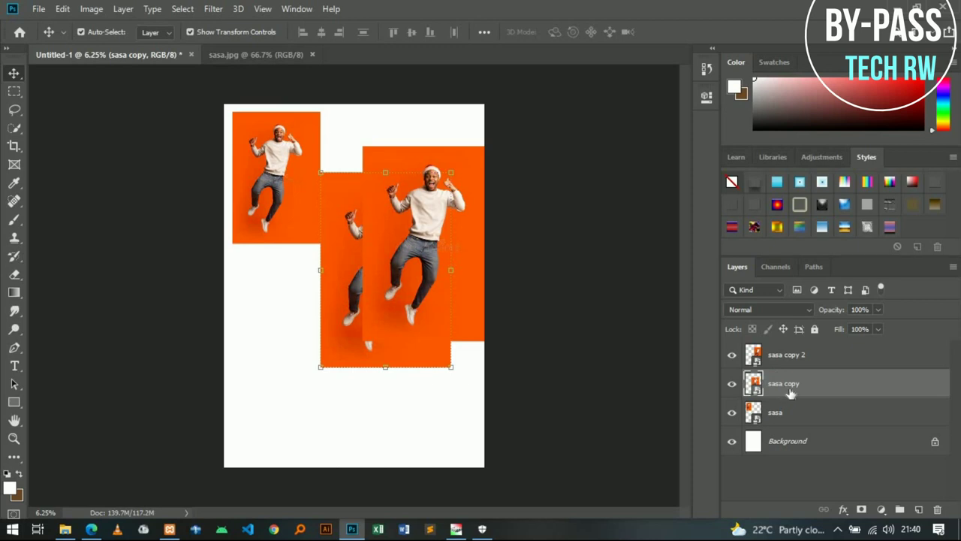
{"action": "left_click_drag", "start_coordinate": [790, 392], "coordinate": [797, 356]}
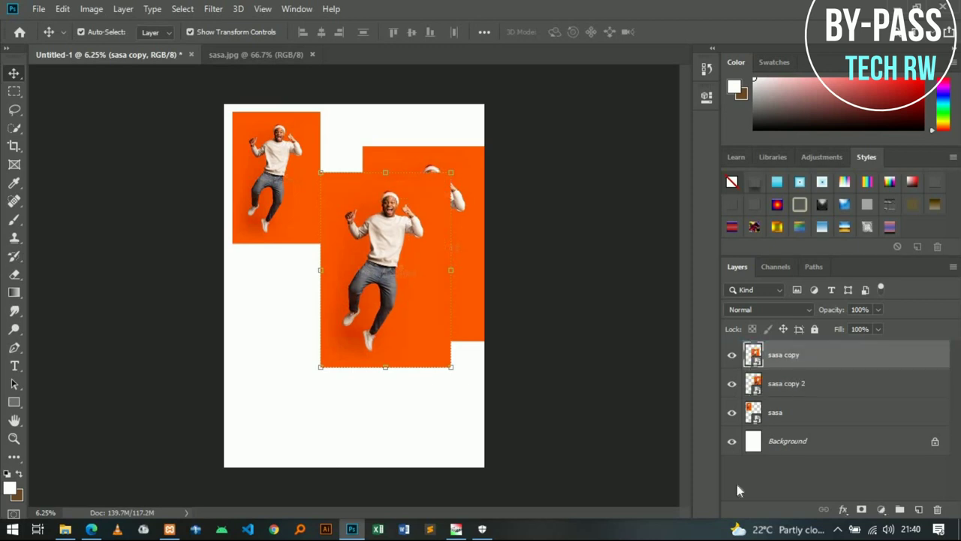
{"action": "key", "text": "Delete"}
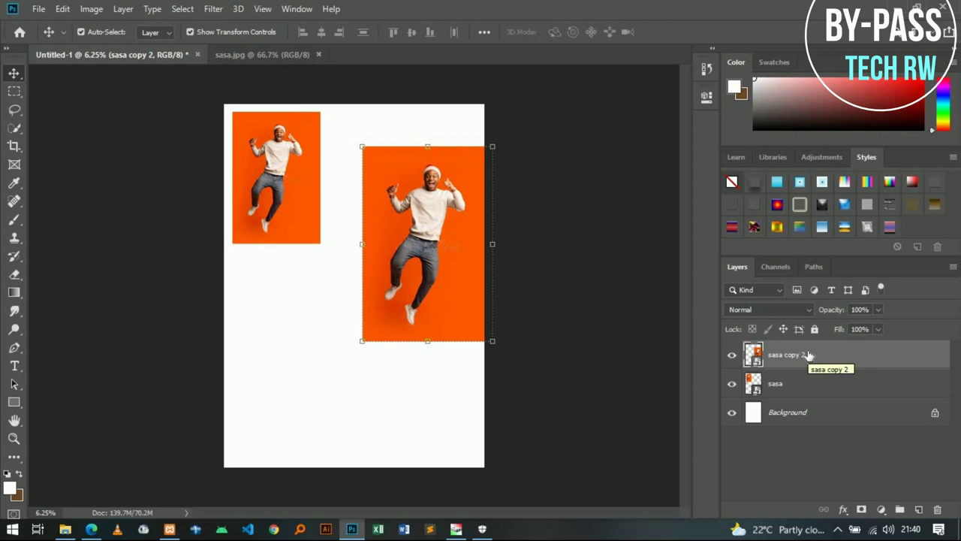
{"action": "left_click_drag", "start_coordinate": [807, 355], "coordinate": [938, 509]}
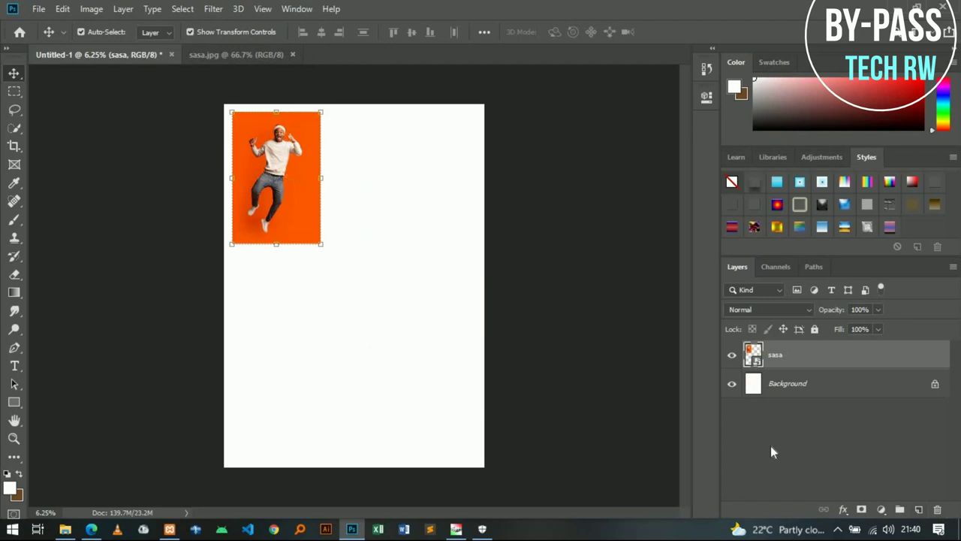
- Drag the photo right and down on the page, then nudge it a little further
{"action": "left_click_drag", "start_coordinate": [283, 171], "coordinate": [344, 203]}
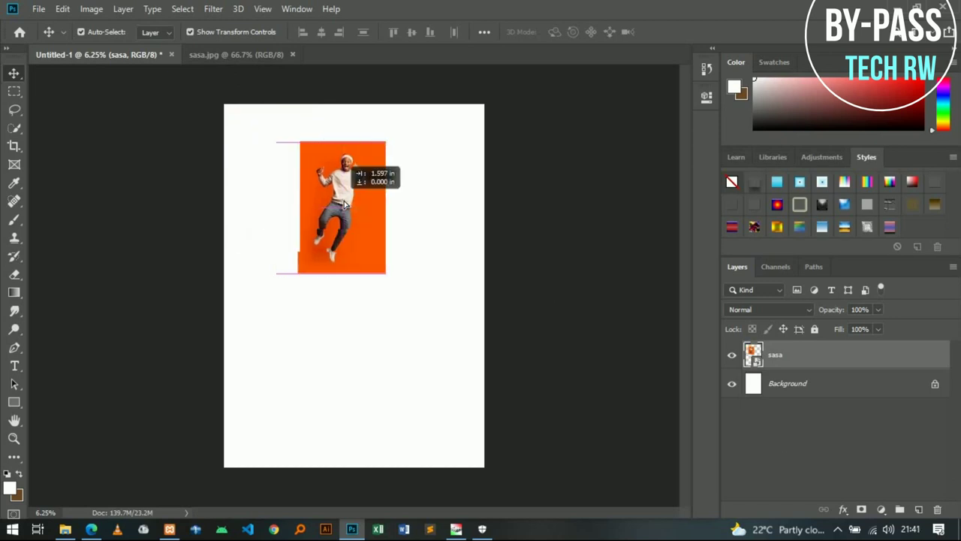
{"action": "left_click_drag", "start_coordinate": [344, 203], "coordinate": [345, 203]}
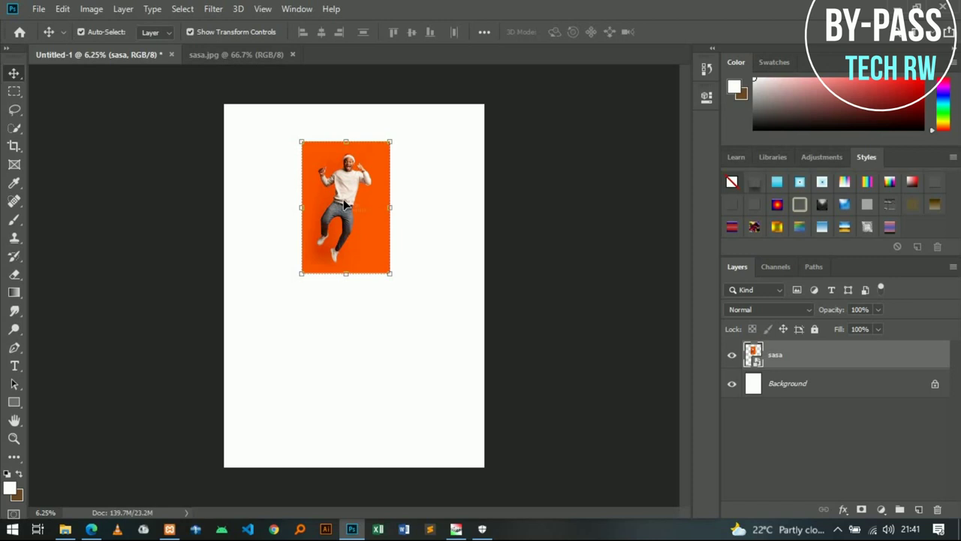
{"action": "left_click_drag", "start_coordinate": [342, 197], "coordinate": [350, 219]}
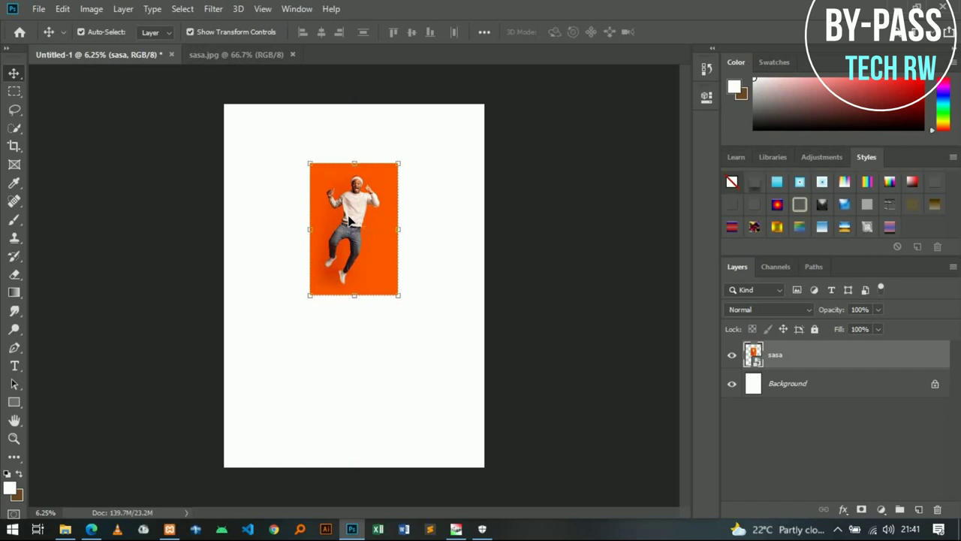
{"action": "key", "text": "ctrl+a"}
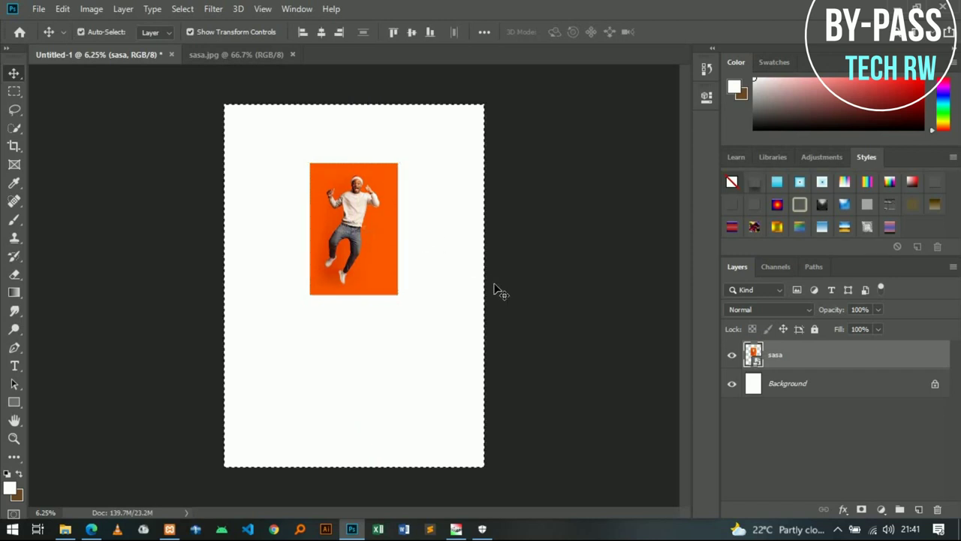
{"action": "key", "text": "ctrl+d"}
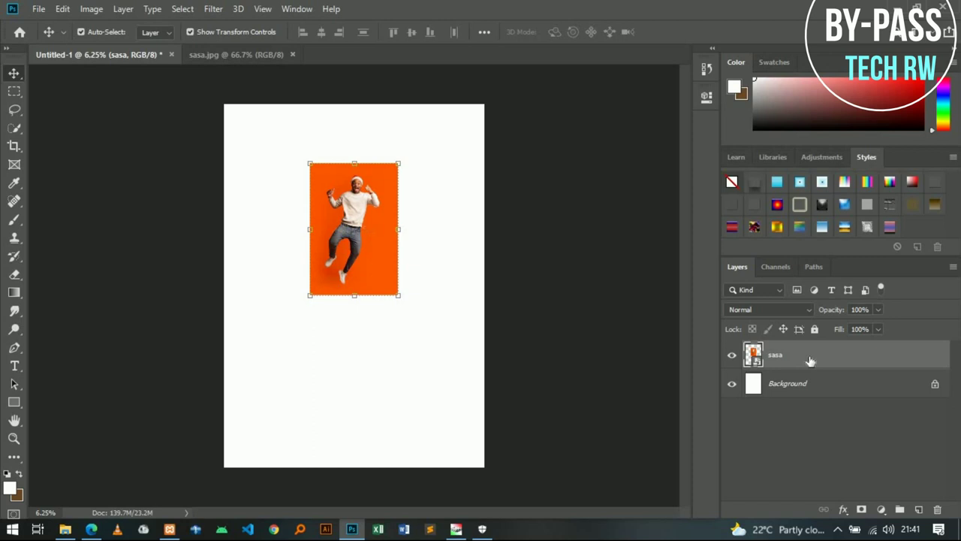
- Move the photo up to the page top and slide it right toward the top centre
{"action": "left_click_drag", "start_coordinate": [354, 207], "coordinate": [285, 201]}
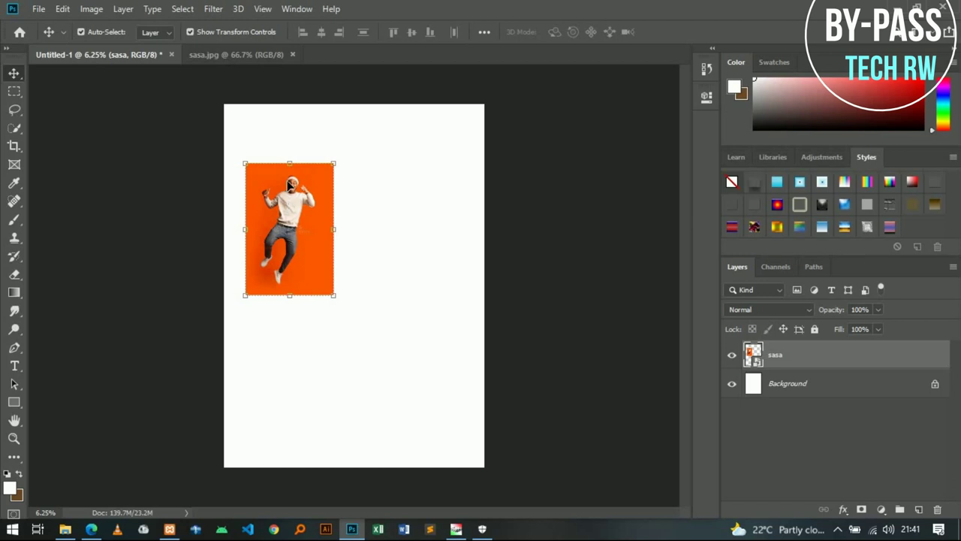
{"action": "left_click_drag", "start_coordinate": [287, 192], "coordinate": [285, 146]}
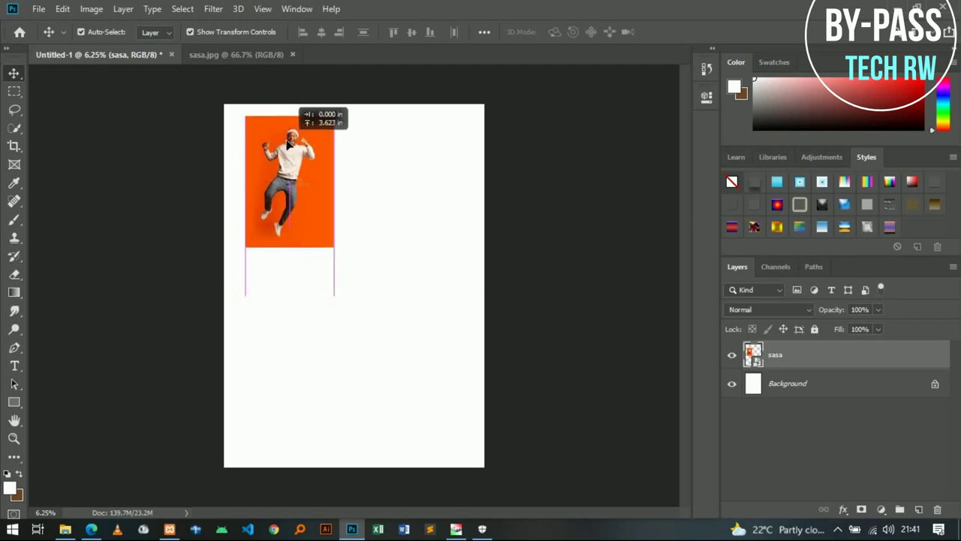
{"action": "left_click", "coordinate": [284, 145]}
{"action": "left_click_drag", "start_coordinate": [286, 147], "coordinate": [347, 148]}
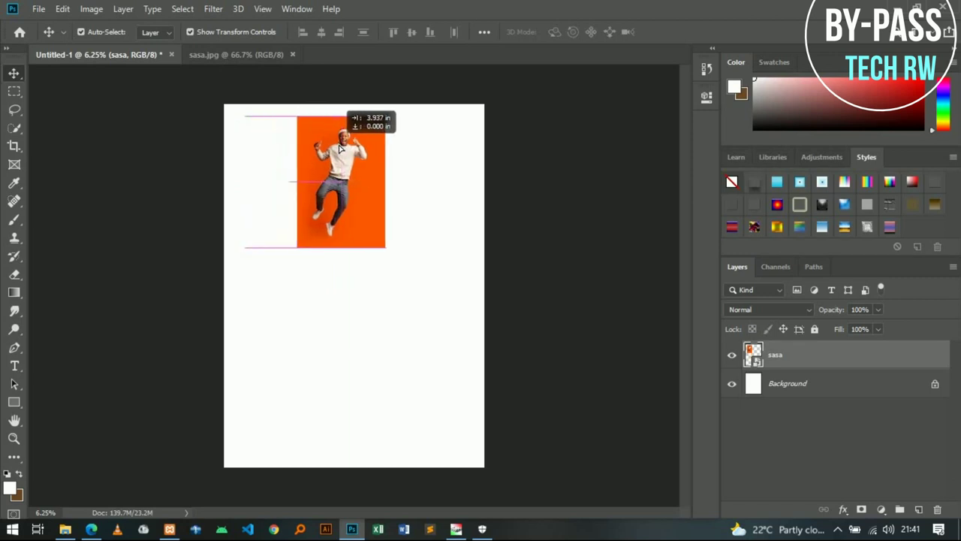
{"action": "left_click_drag", "start_coordinate": [347, 148], "coordinate": [356, 148]}
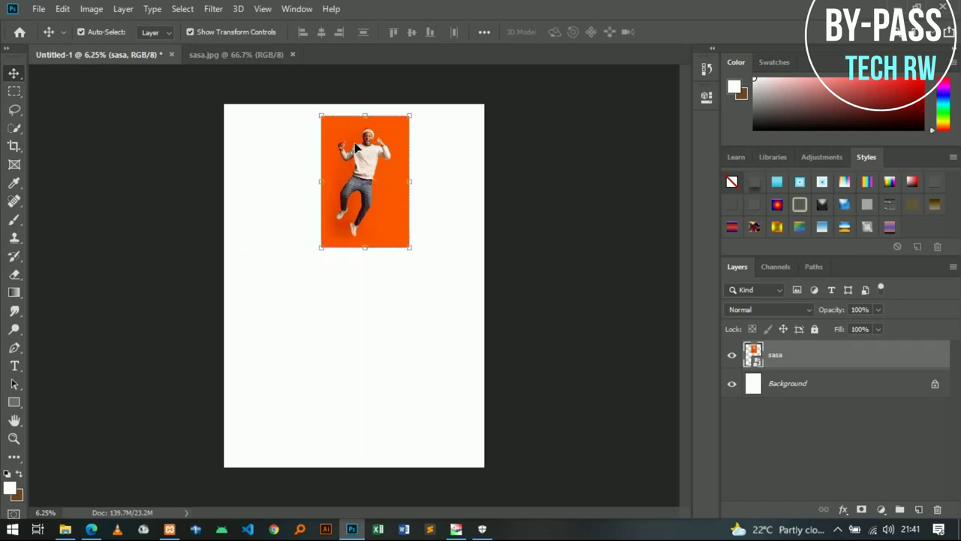
{"action": "left_click", "coordinate": [429, 131]}
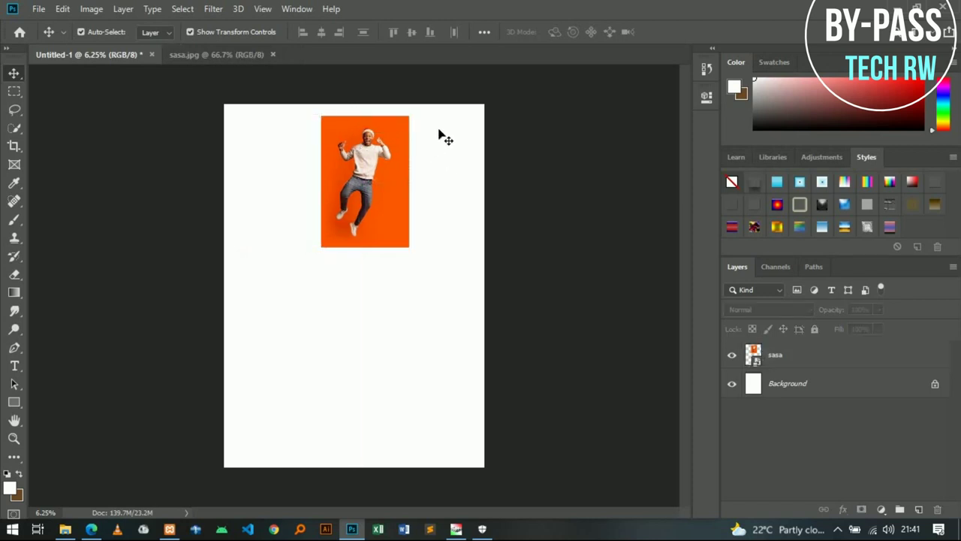
{"action": "left_click_drag", "start_coordinate": [439, 129], "coordinate": [345, 214]}
{"action": "left_click", "coordinate": [441, 170]}
{"action": "left_click_drag", "start_coordinate": [442, 169], "coordinate": [398, 153]}
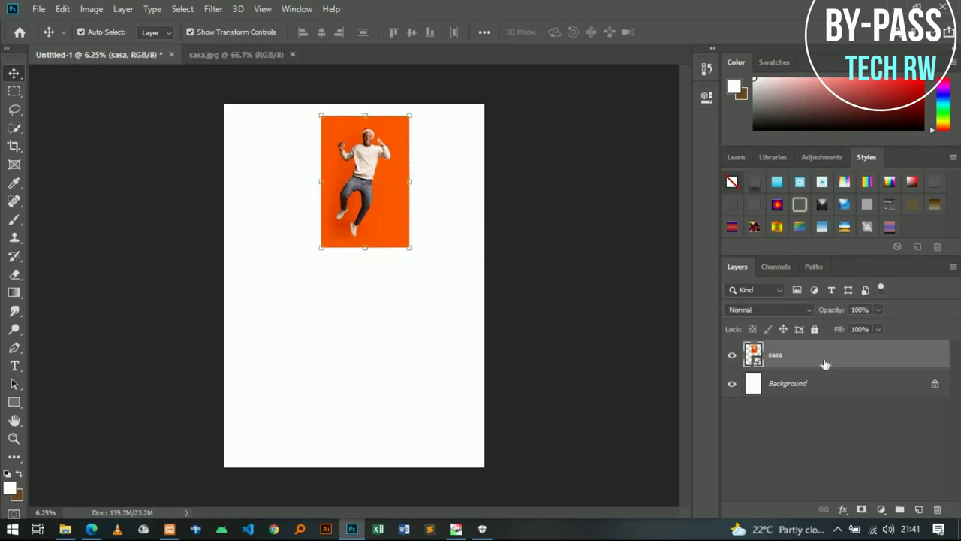
{"action": "key", "text": "ctrl+a"}
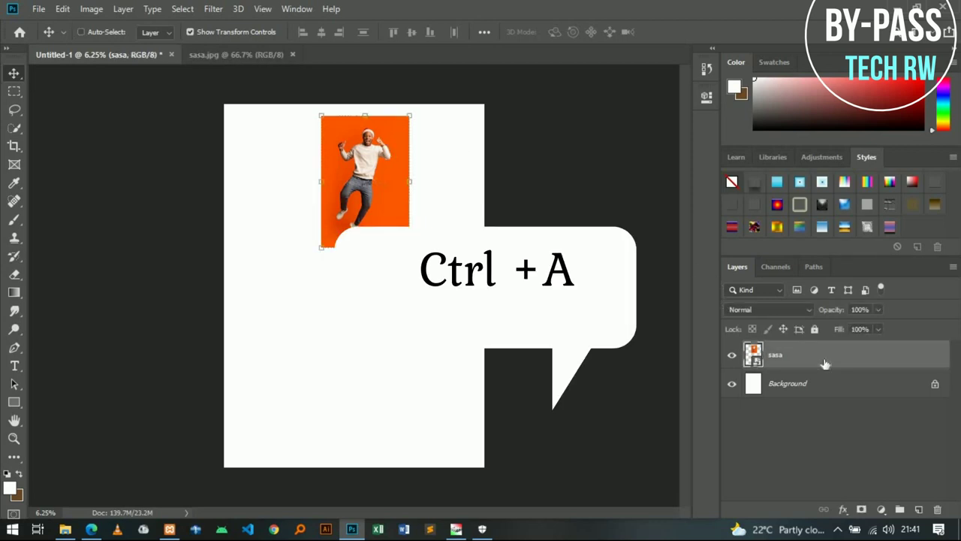
- Select all and try the left, right, horizontal-centre, top, vertical-centre and bottom alignments on the photo
{"action": "key", "text": "ctrl+a"}
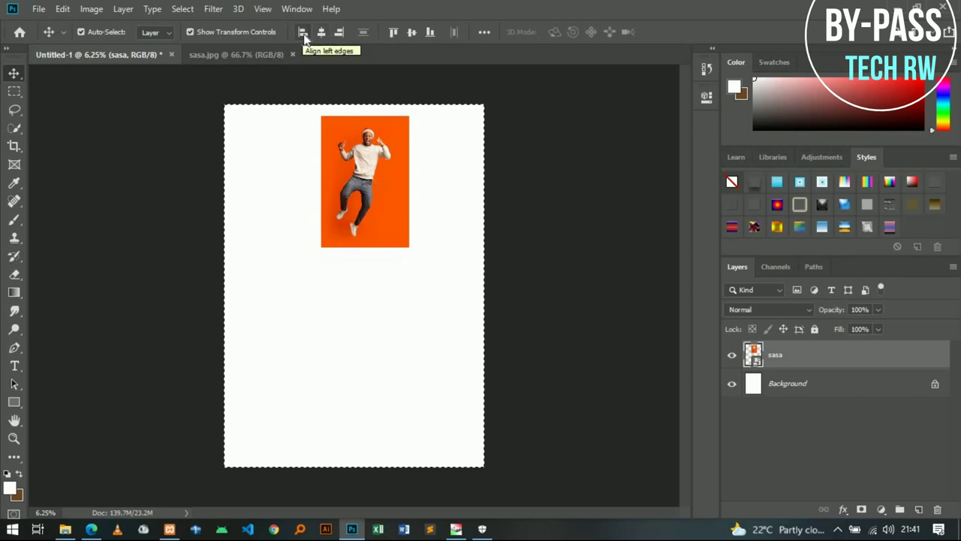
{"action": "left_click", "coordinate": [302, 34]}
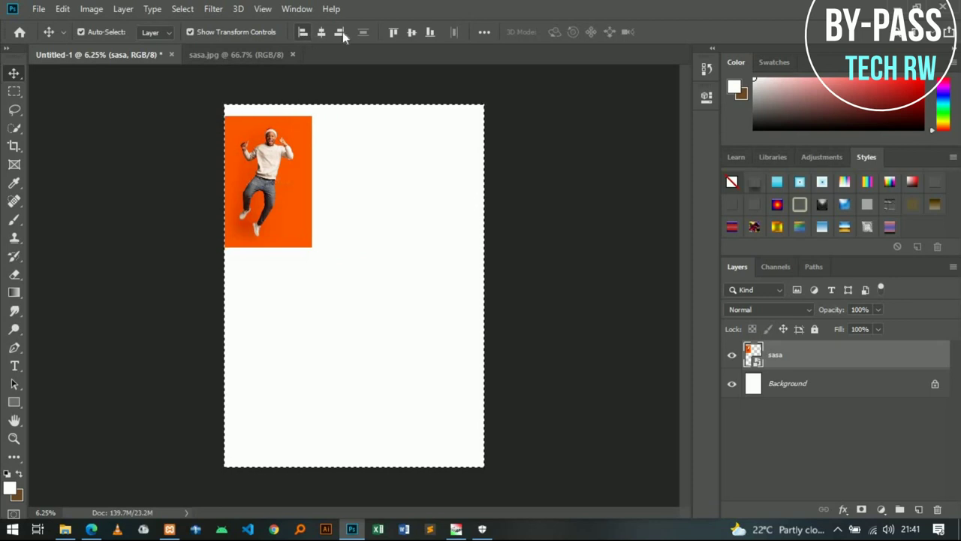
{"action": "left_click", "coordinate": [340, 32]}
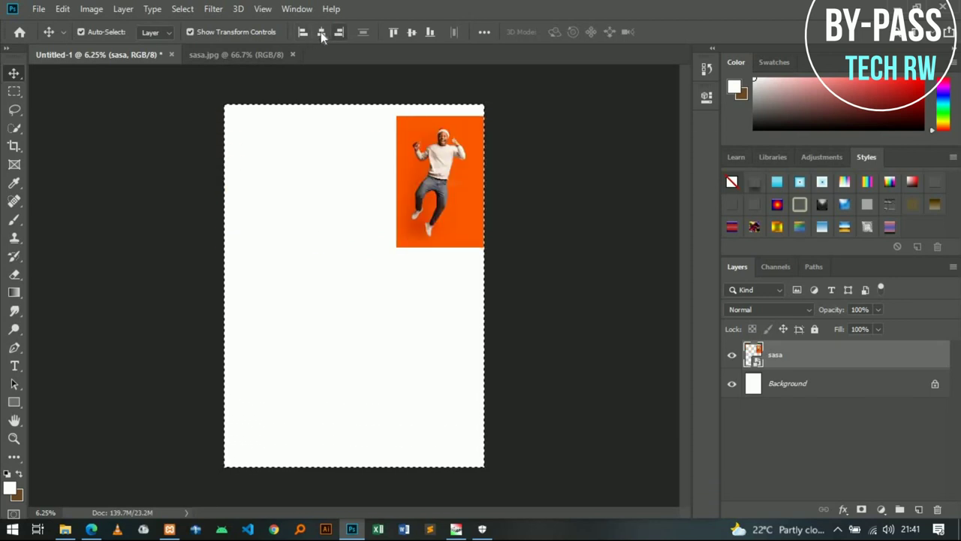
{"action": "left_click", "coordinate": [321, 32]}
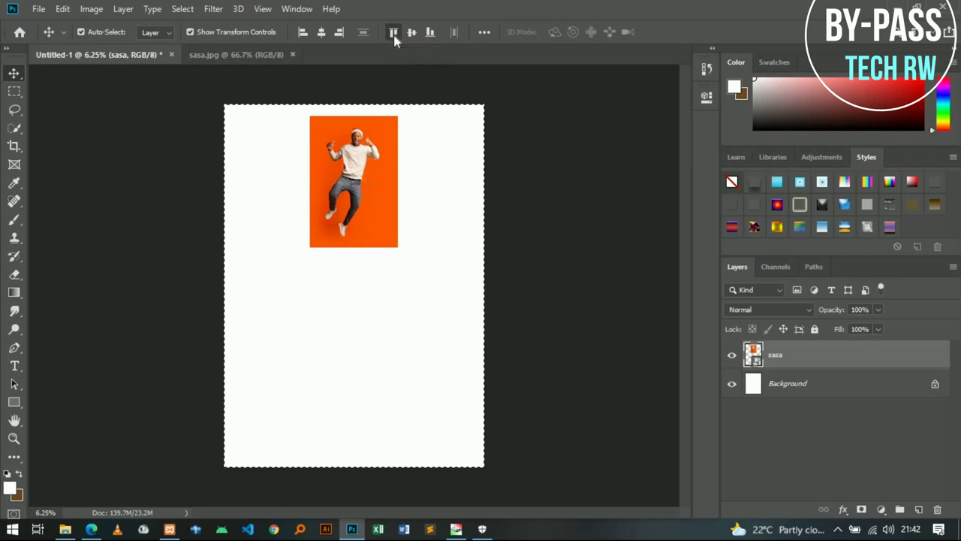
{"action": "left_click", "coordinate": [394, 36]}
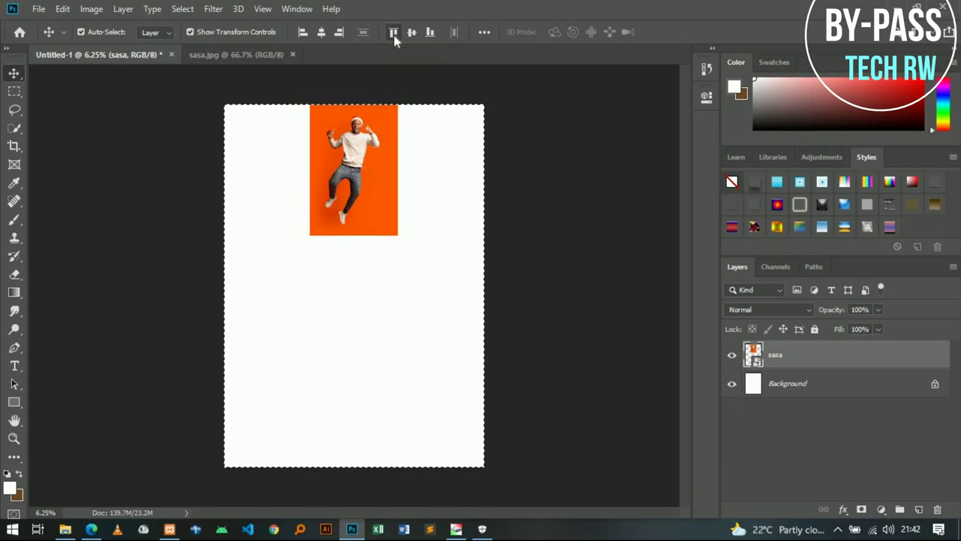
{"action": "left_click", "coordinate": [412, 31]}
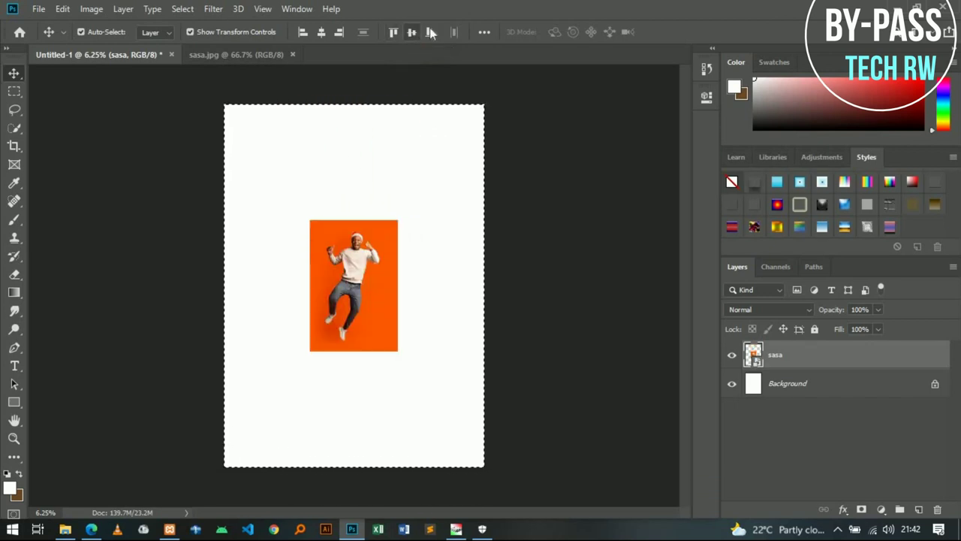
{"action": "left_click", "coordinate": [430, 33]}
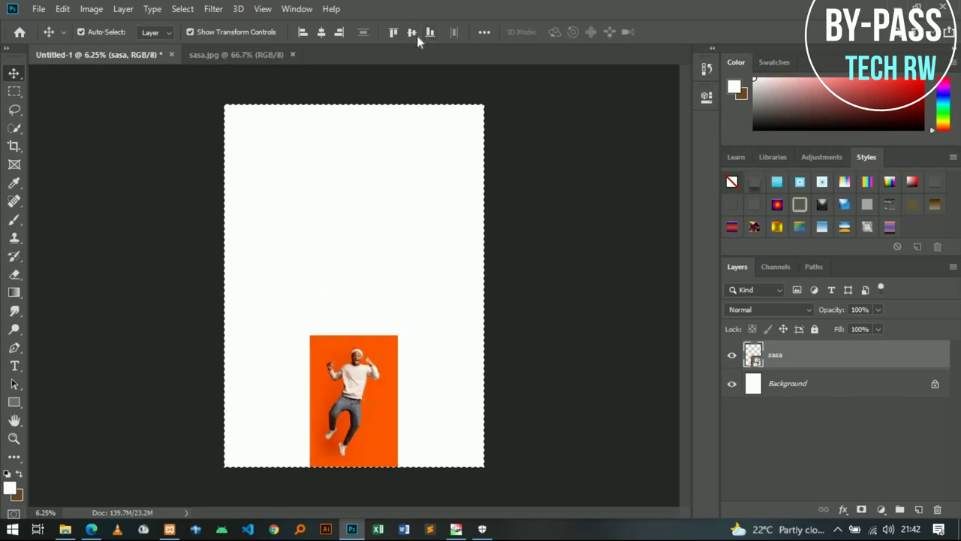
{"action": "left_click", "coordinate": [411, 33]}
{"action": "left_click", "coordinate": [431, 33]}
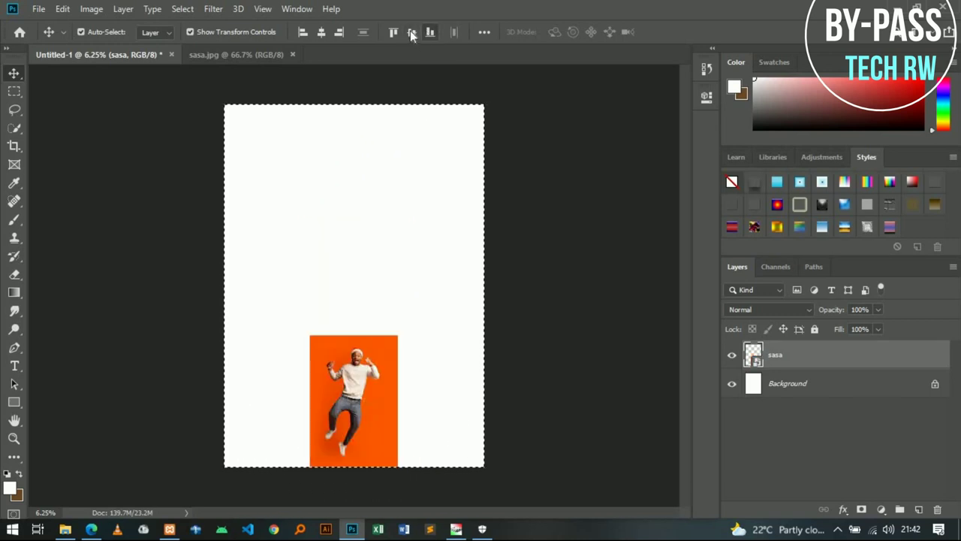
{"action": "left_click", "coordinate": [411, 32]}
{"action": "left_click", "coordinate": [393, 33]}
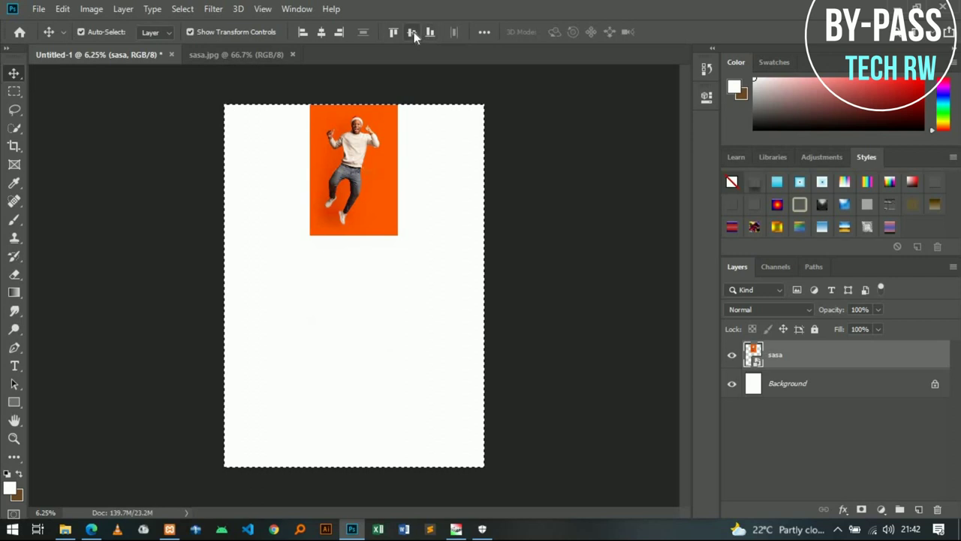
{"action": "left_click", "coordinate": [411, 32]}
{"action": "left_click", "coordinate": [430, 33]}
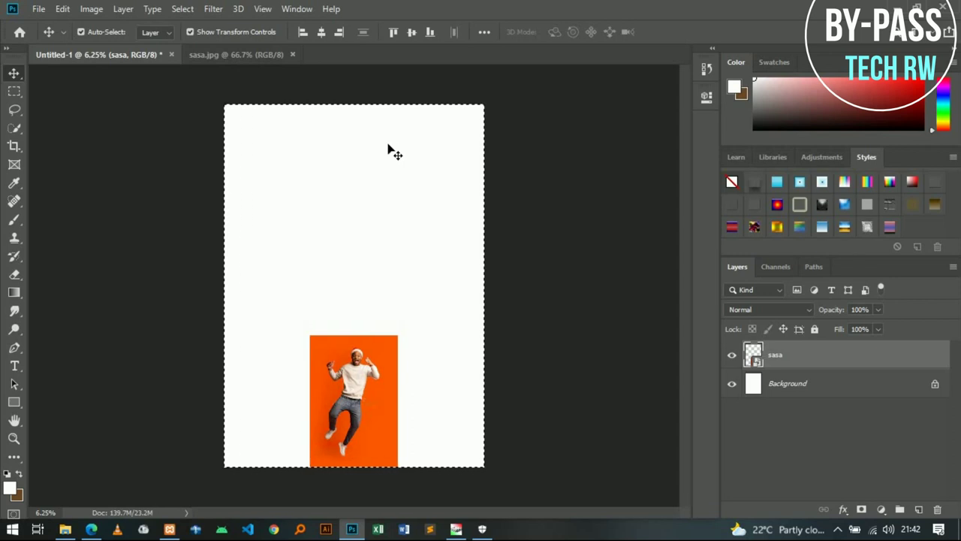
{"action": "left_click", "coordinate": [411, 32]}
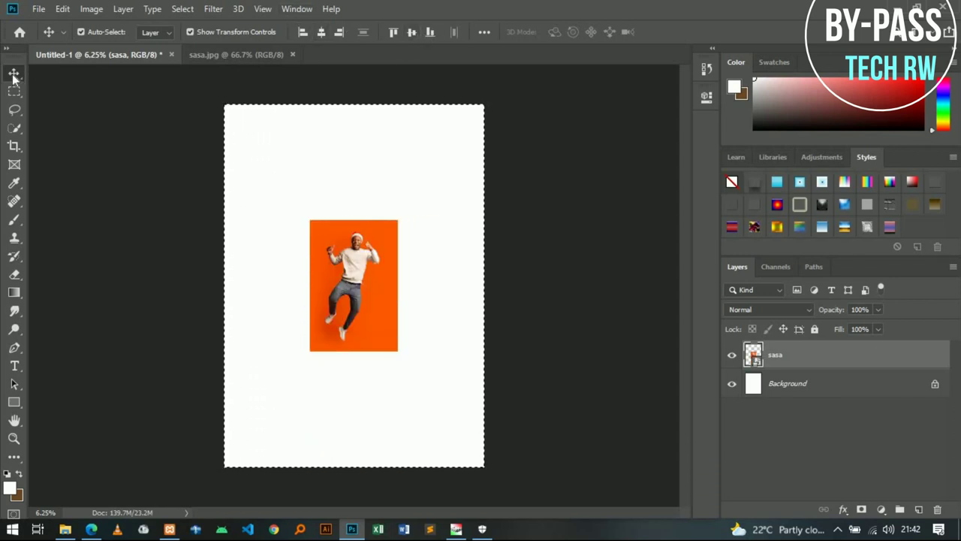
- Deselect and drag the photo to the horizontal middle of the page, just above centre
{"action": "key", "text": "ctrl+d"}
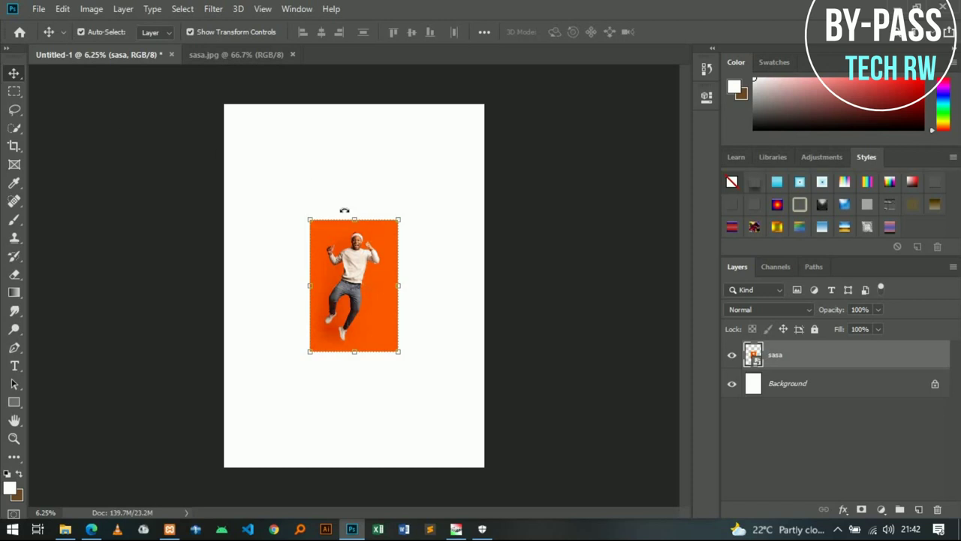
{"action": "left_click_drag", "start_coordinate": [361, 275], "coordinate": [267, 163]}
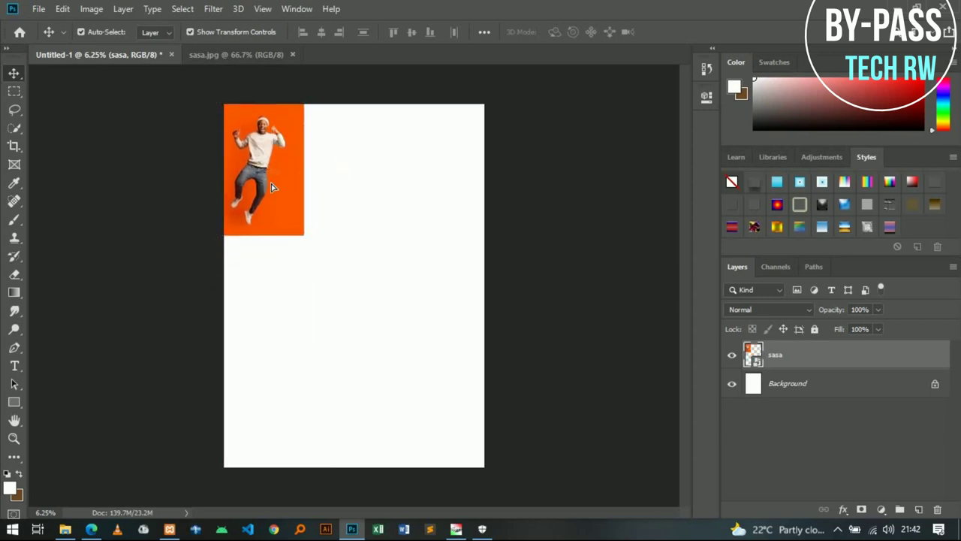
{"action": "left_click_drag", "start_coordinate": [266, 187], "coordinate": [274, 188]}
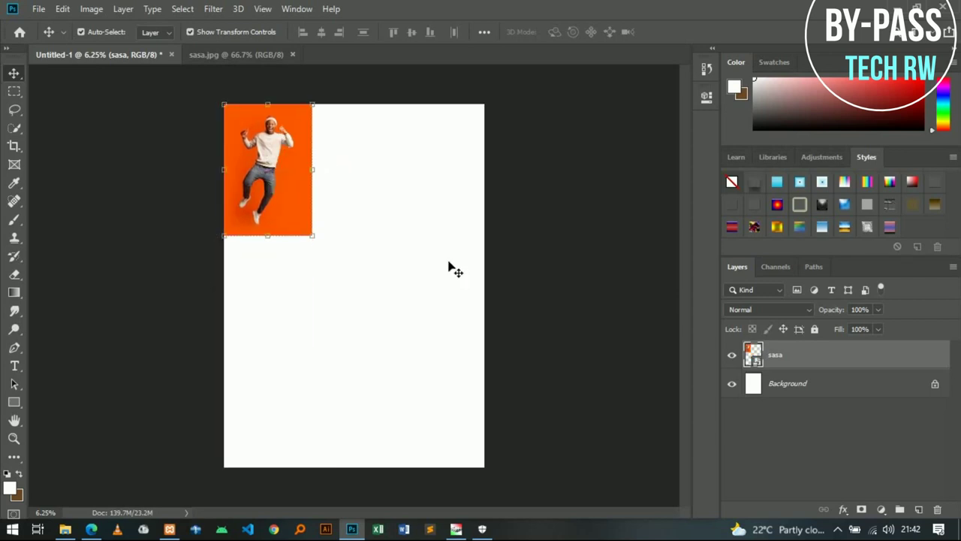
{"action": "left_click_drag", "start_coordinate": [301, 197], "coordinate": [387, 286]}
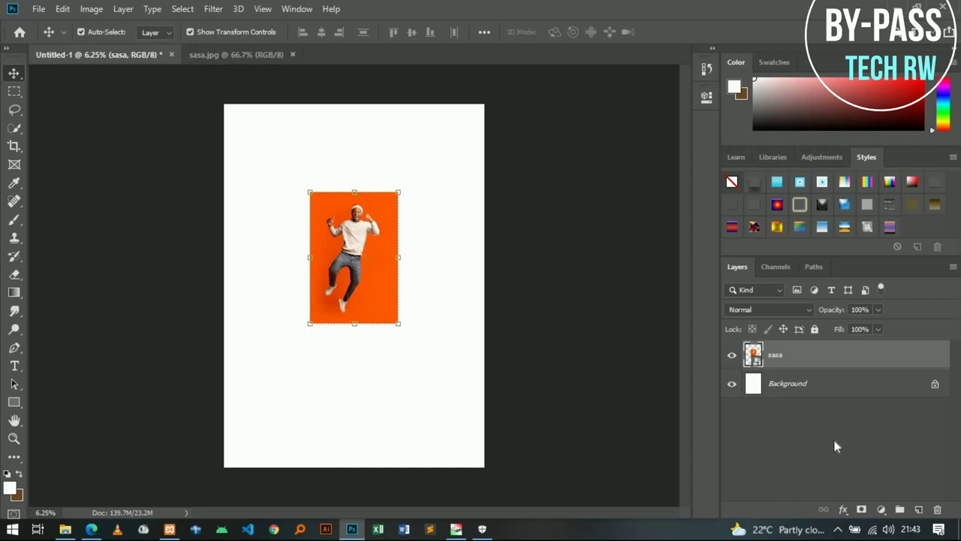
- Add a Solid Color fill layer set to black (000000) above the sasa photo
{"action": "left_click", "coordinate": [842, 510]}
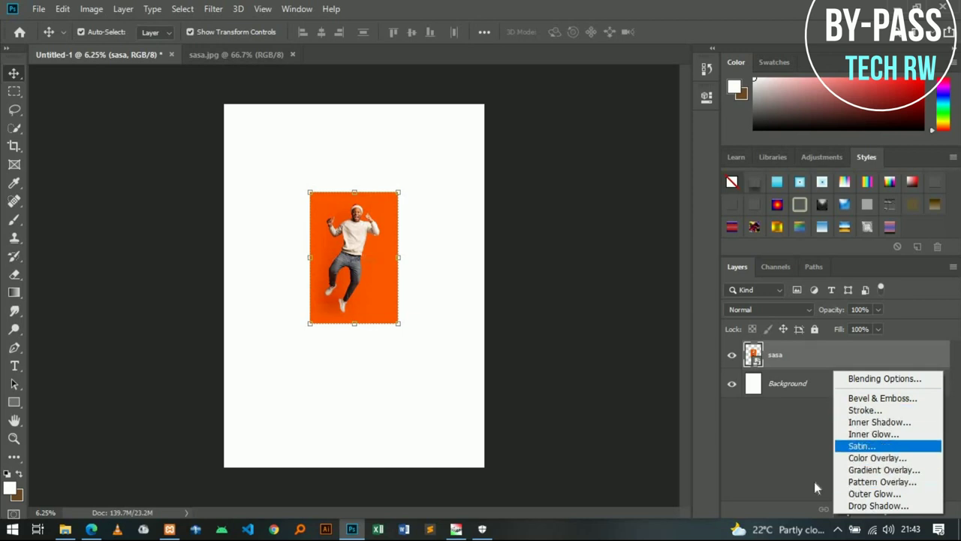
{"action": "left_click", "coordinate": [810, 453]}
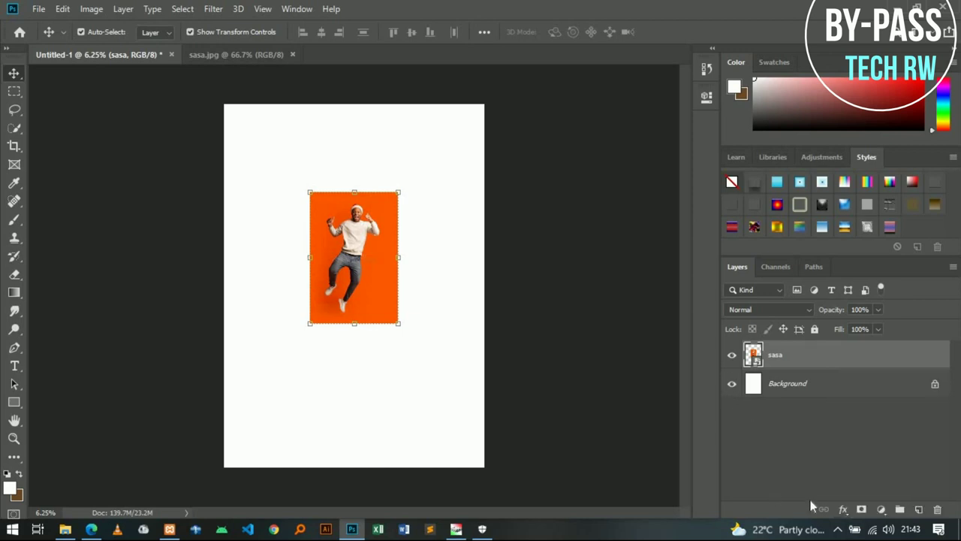
{"action": "left_click", "coordinate": [881, 512]}
{"action": "left_click", "coordinate": [798, 460]}
{"action": "left_click", "coordinate": [882, 511]}
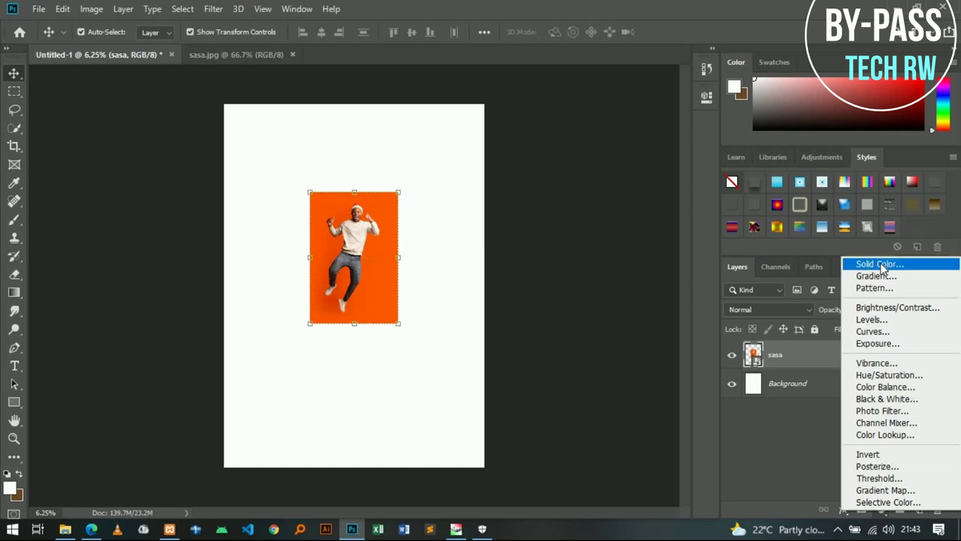
{"action": "left_click", "coordinate": [883, 265]}
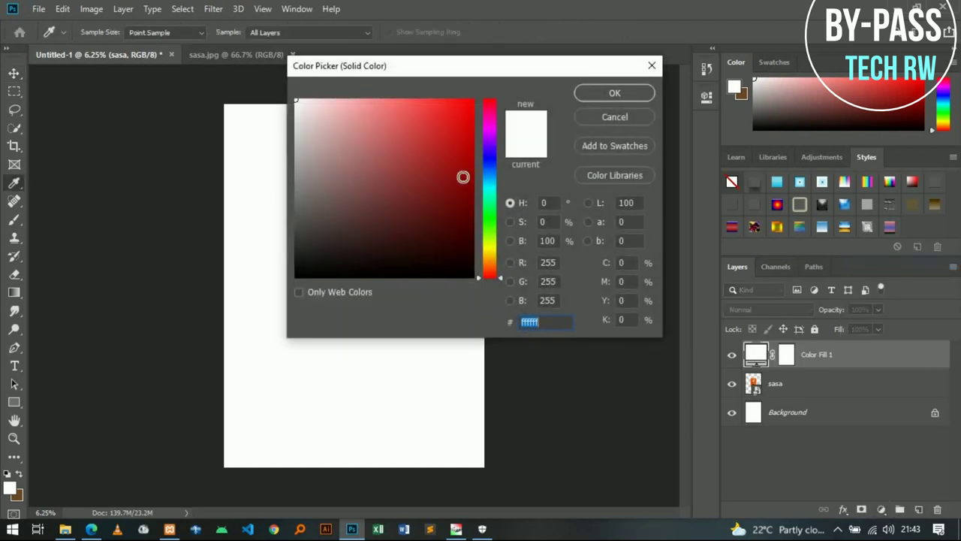
{"action": "mouse_move", "coordinate": [429, 188]}
{"action": "left_mouse_down"}
{"action": "mouse_move", "coordinate": [422, 259]}
{"action": "mouse_move", "coordinate": [406, 135]}
{"action": "mouse_move", "coordinate": [316, 182]}
{"action": "mouse_move", "coordinate": [396, 203]}
{"action": "mouse_move", "coordinate": [428, 166]}
{"action": "mouse_move", "coordinate": [397, 198]}
{"action": "mouse_move", "coordinate": [410, 166]}
{"action": "mouse_move", "coordinate": [316, 256]}
{"action": "mouse_move", "coordinate": [313, 278]}
{"action": "left_mouse_up"}
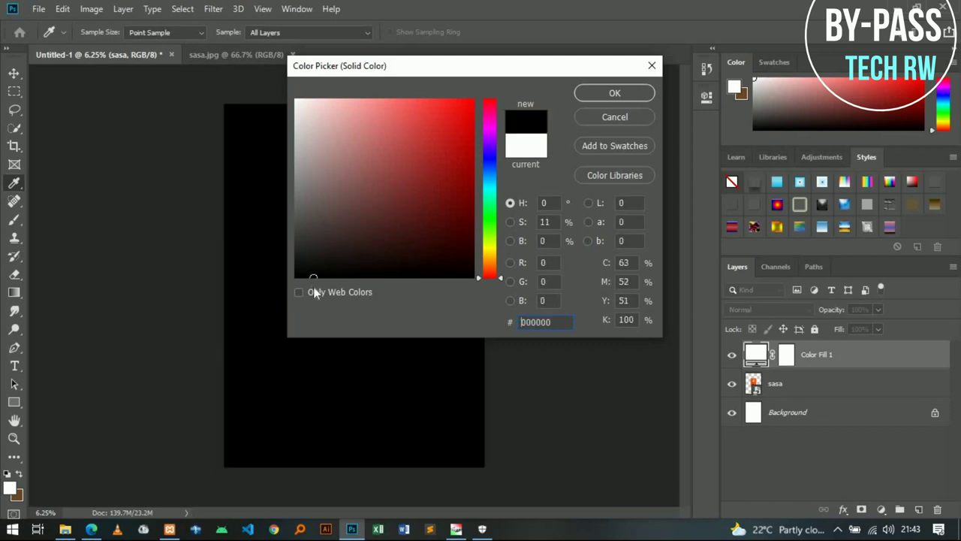
{"action": "left_click", "coordinate": [610, 94]}
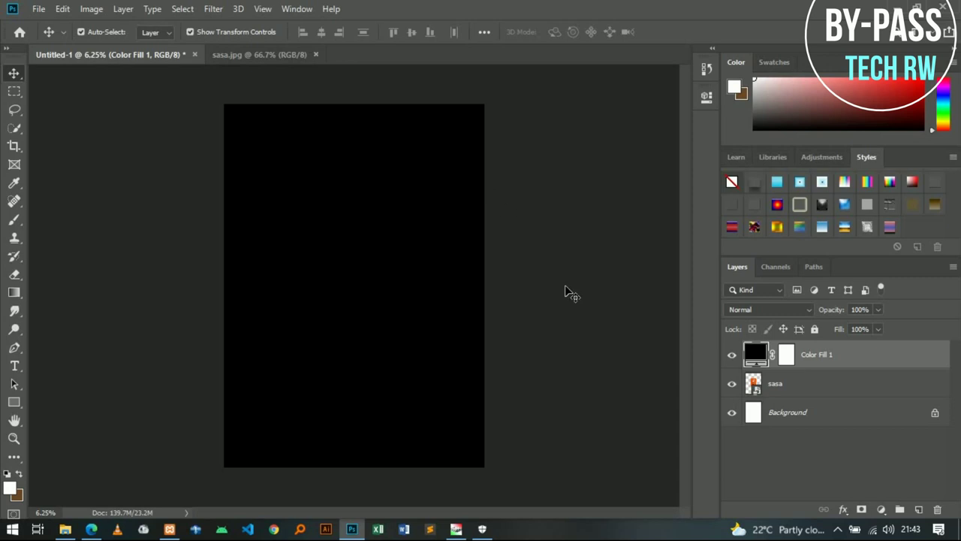
{"action": "left_click", "coordinate": [798, 387]}
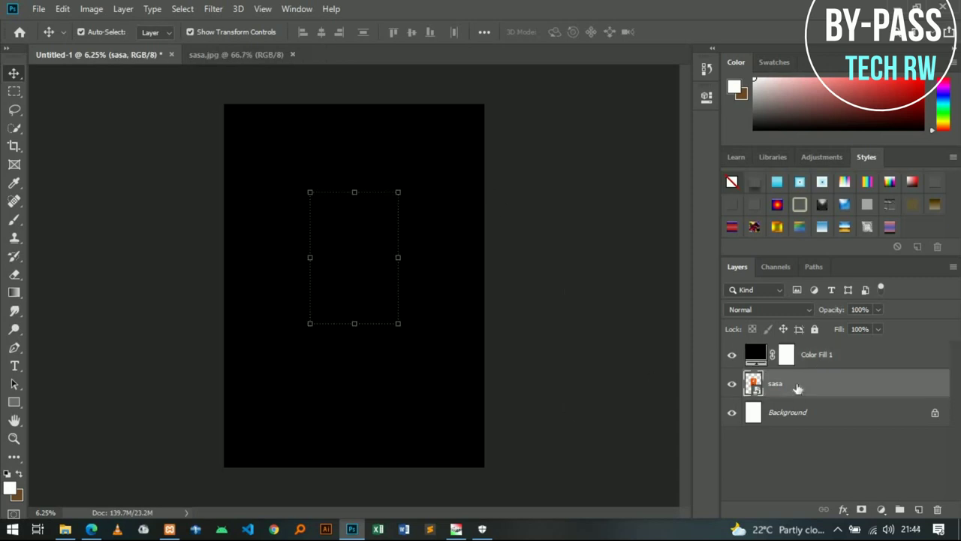
- Move the sasa photo layer above Color Fill 1 so it shows over the black
{"action": "left_click_drag", "start_coordinate": [798, 387], "coordinate": [808, 344]}
{"action": "left_click", "coordinate": [586, 264]}
{"action": "left_click", "coordinate": [376, 246]}
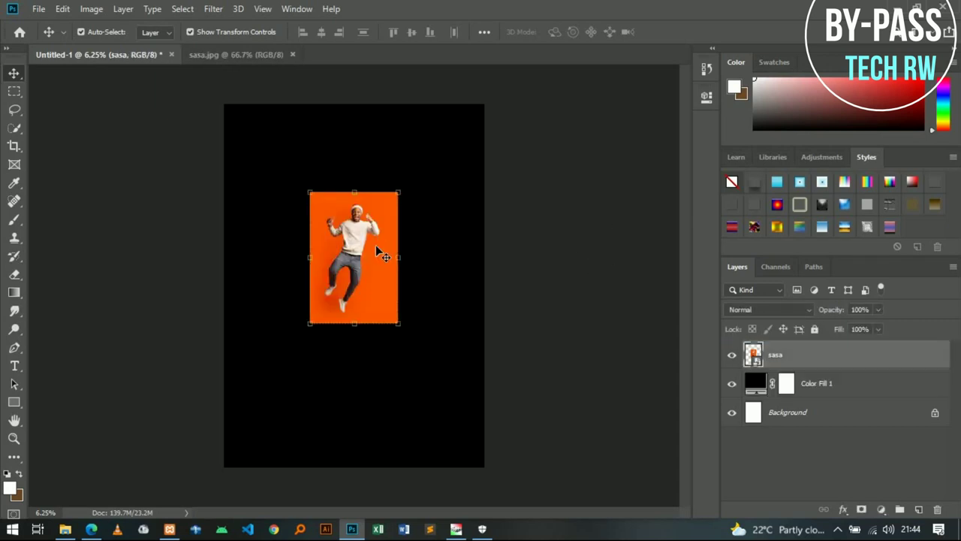
{"action": "key", "text": "ctrl+plus"}
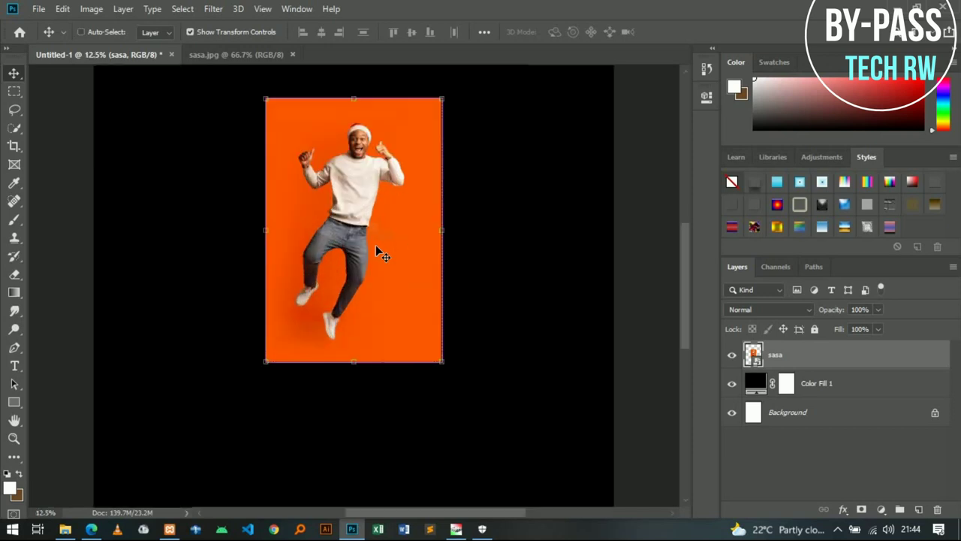
{"action": "key", "text": "ctrl+minus"}
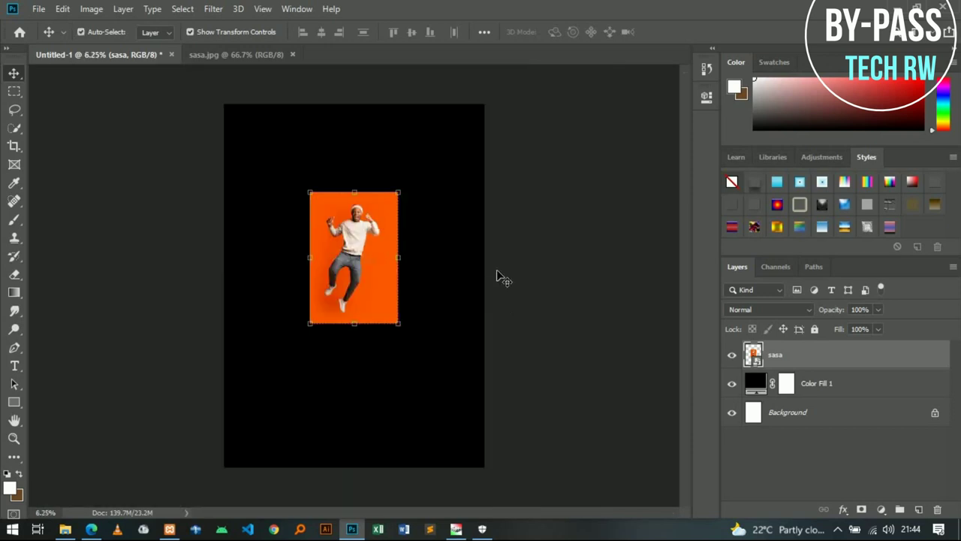
{"action": "left_click", "coordinate": [474, 274]}
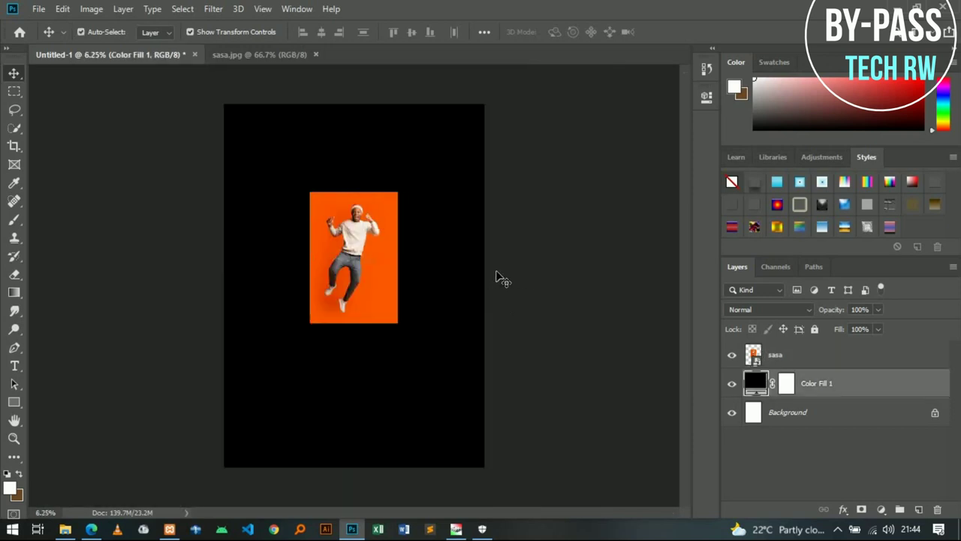
{"action": "left_click", "coordinate": [349, 270]}
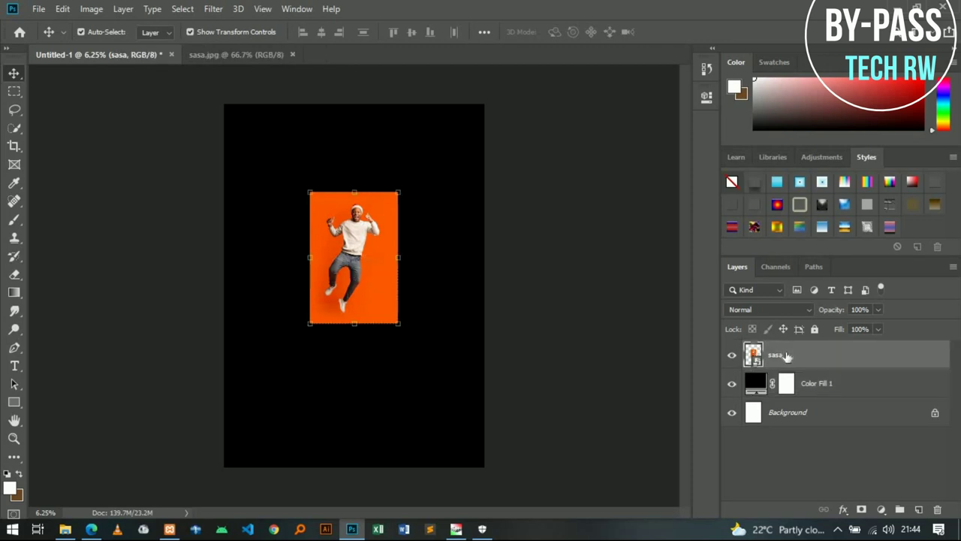
- Browse the sasa layer's blend modes and keep it on Normal
{"action": "left_click", "coordinate": [801, 309]}
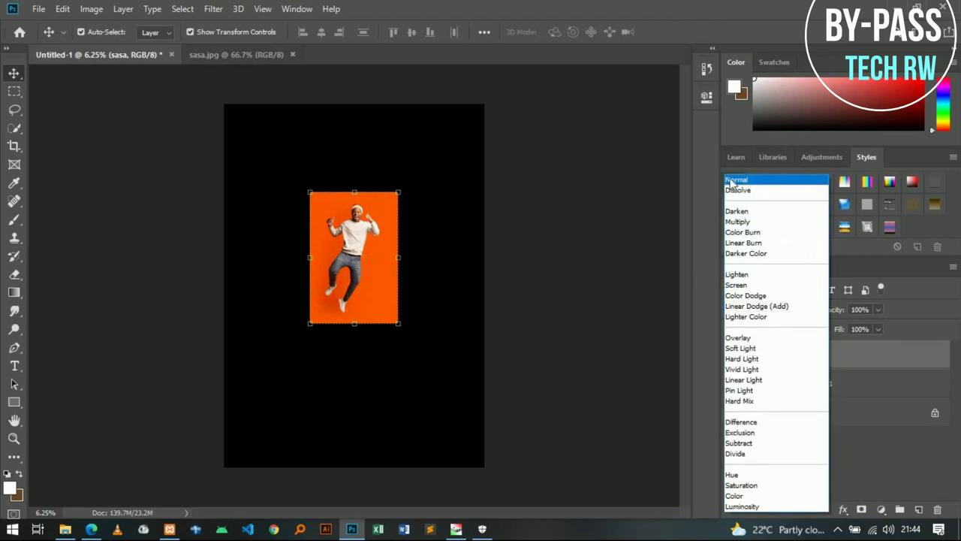
{"action": "left_click", "coordinate": [682, 210]}
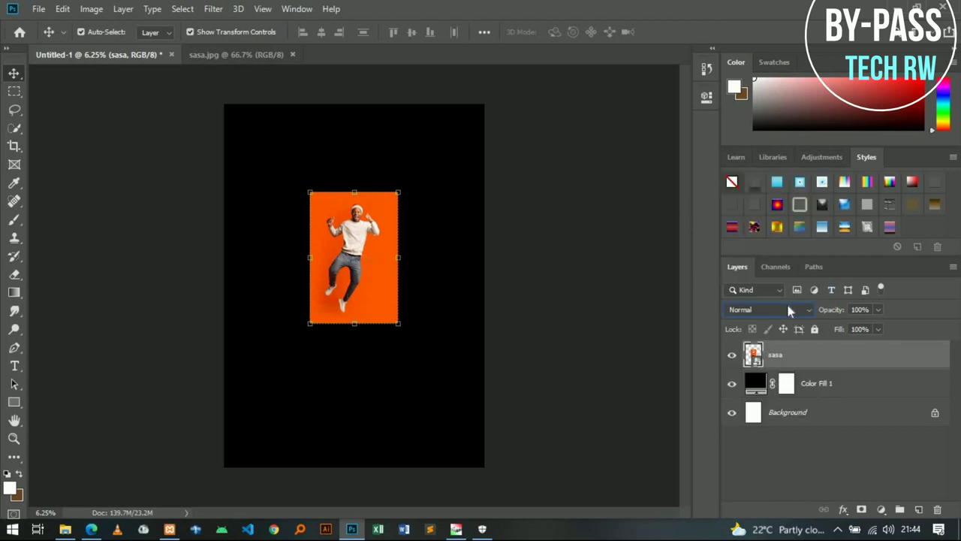
{"action": "left_click", "coordinate": [788, 310]}
{"action": "left_click", "coordinate": [891, 303]}
{"action": "left_click", "coordinate": [797, 315]}
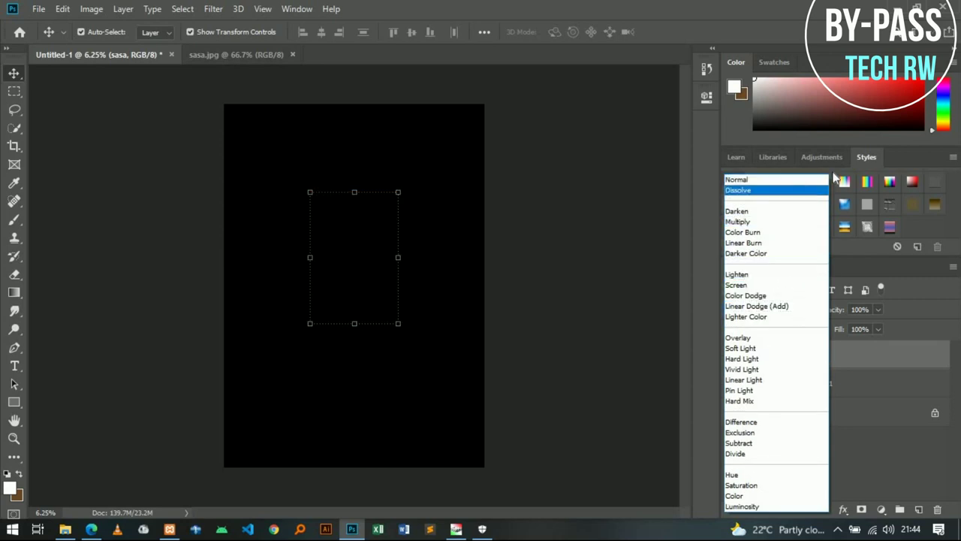
{"action": "left_click", "coordinate": [767, 184]}
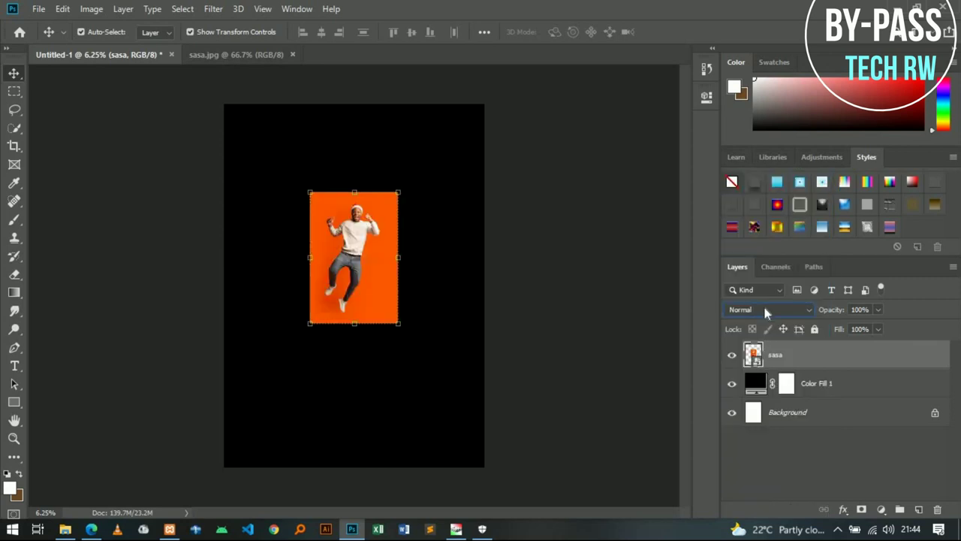
{"action": "left_click", "coordinate": [765, 310]}
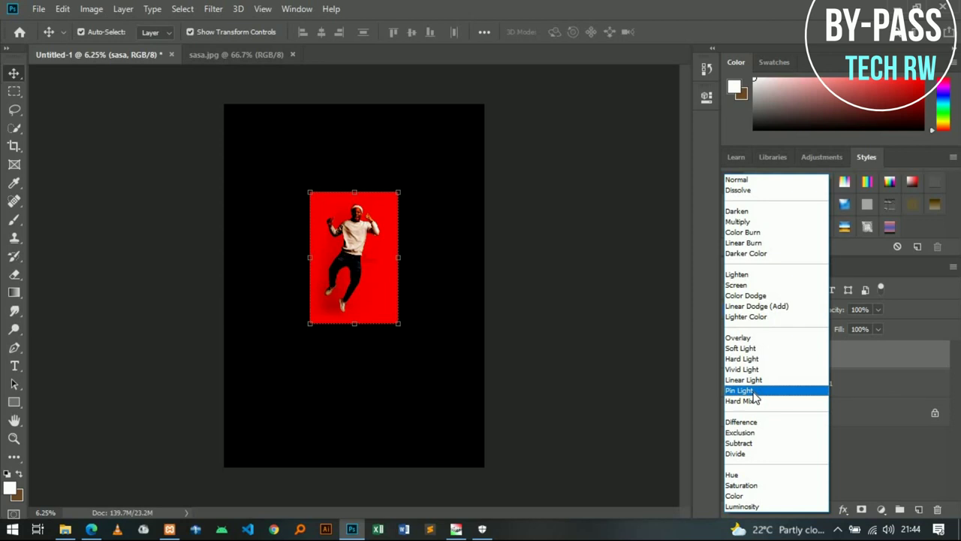
{"action": "left_click", "coordinate": [918, 313]}
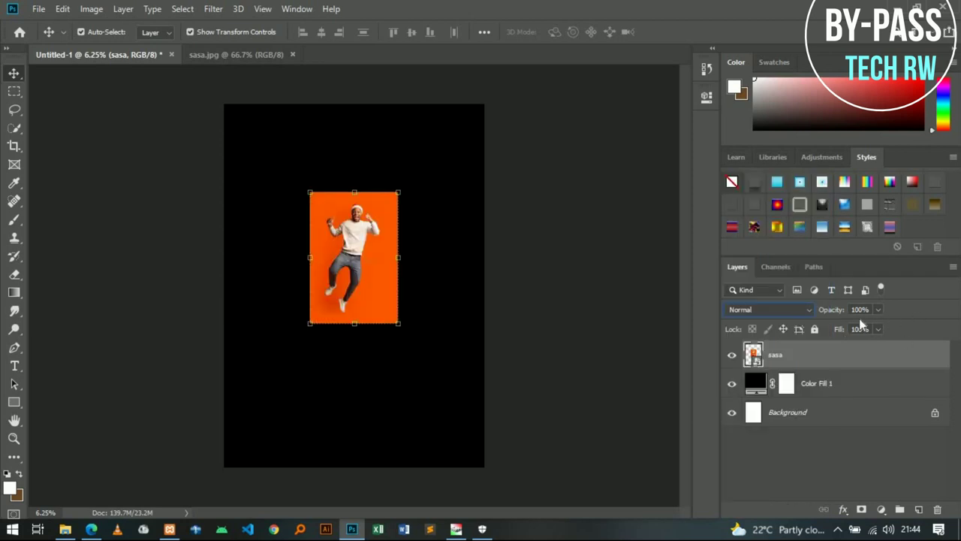
{"action": "left_click", "coordinate": [829, 310]}
- Scale the jumping-man photo up to about 128% and commit the transform
{"action": "key", "text": "ctrl+plus"}
{"action": "key", "text": "ctrl+plus"}
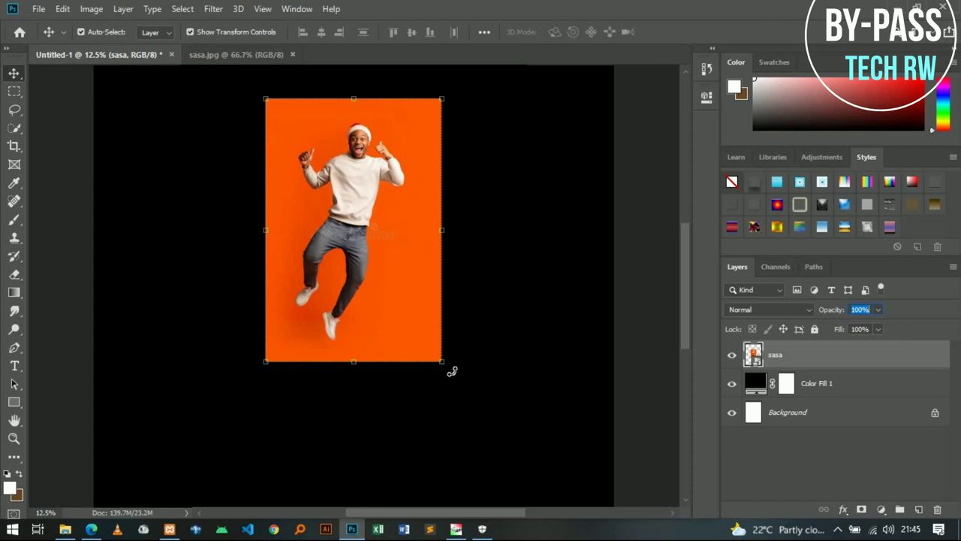
{"action": "left_click_drag", "start_coordinate": [442, 361], "coordinate": [595, 496]}
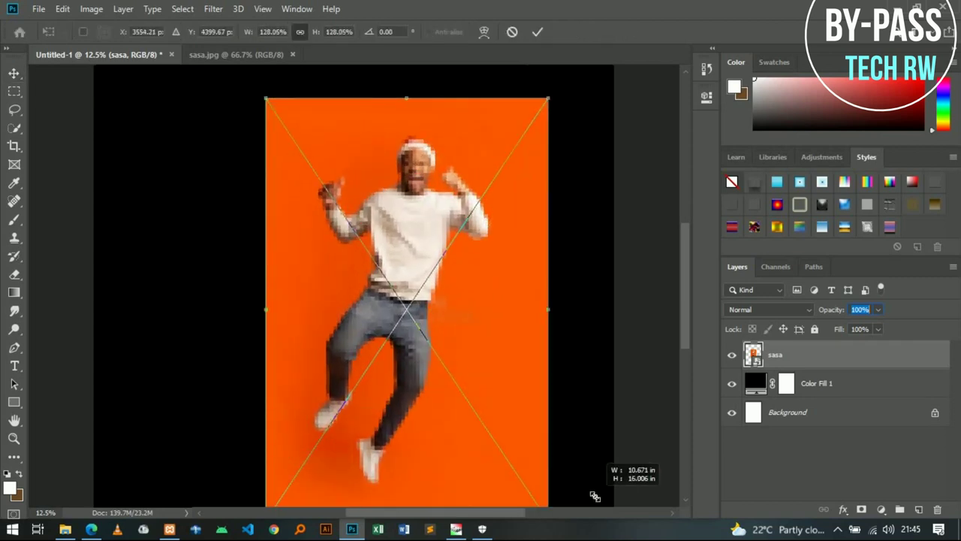
{"action": "left_click", "coordinate": [537, 32]}
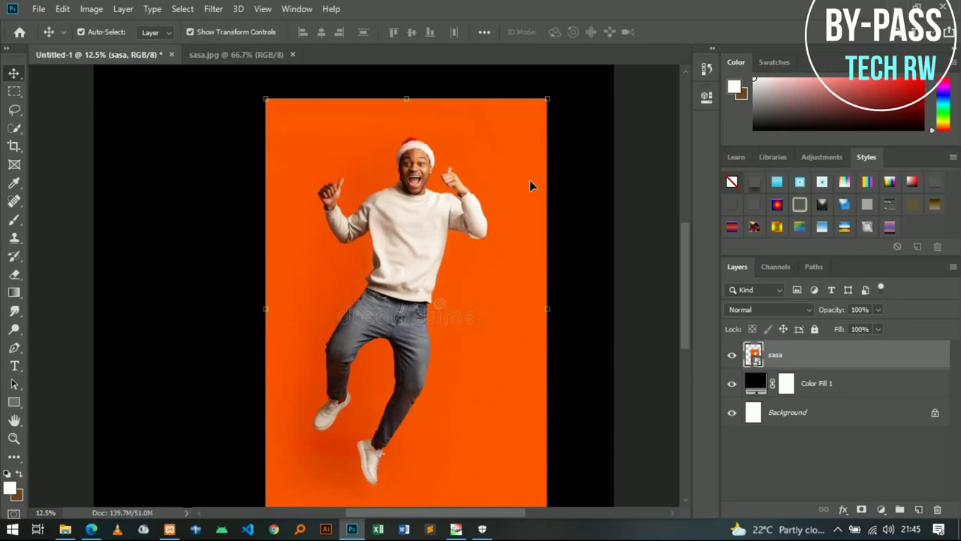
- Test a lower opacity, restore the photo to 100%, and shift it up and left
{"action": "left_click", "coordinate": [877, 309]}
{"action": "left_click_drag", "start_coordinate": [869, 326], "coordinate": [822, 329]}
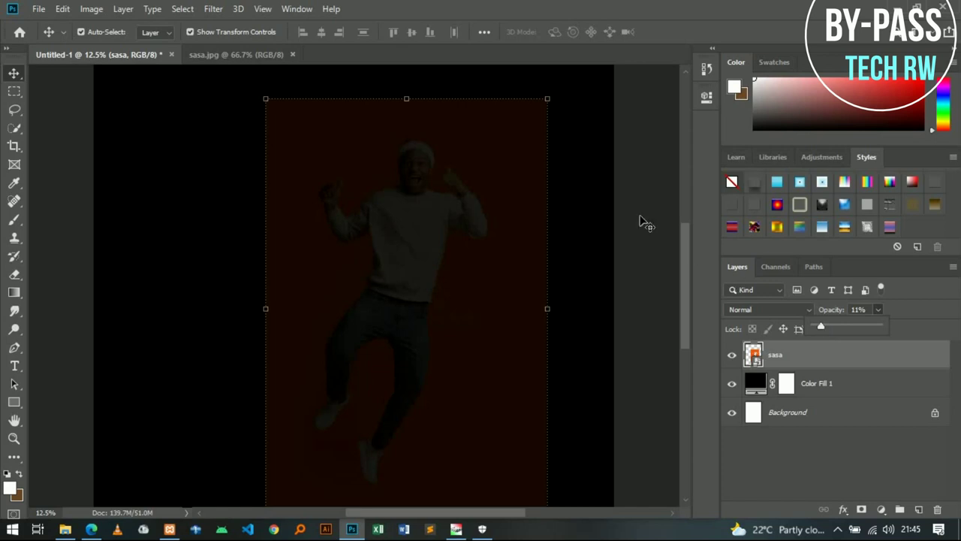
{"action": "left_click", "coordinate": [642, 272]}
{"action": "key", "text": "ctrl+minus"}
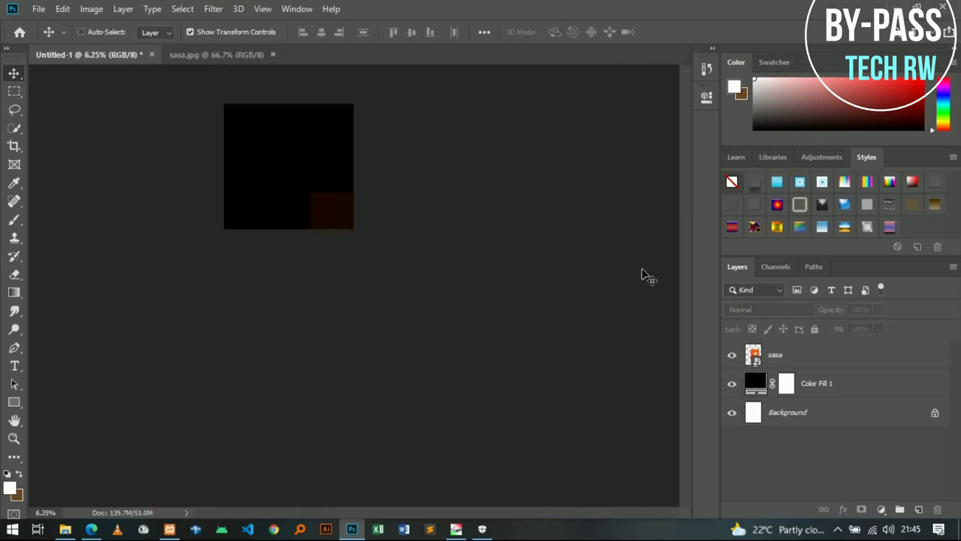
{"action": "left_click", "coordinate": [817, 359]}
{"action": "left_click", "coordinate": [880, 314]}
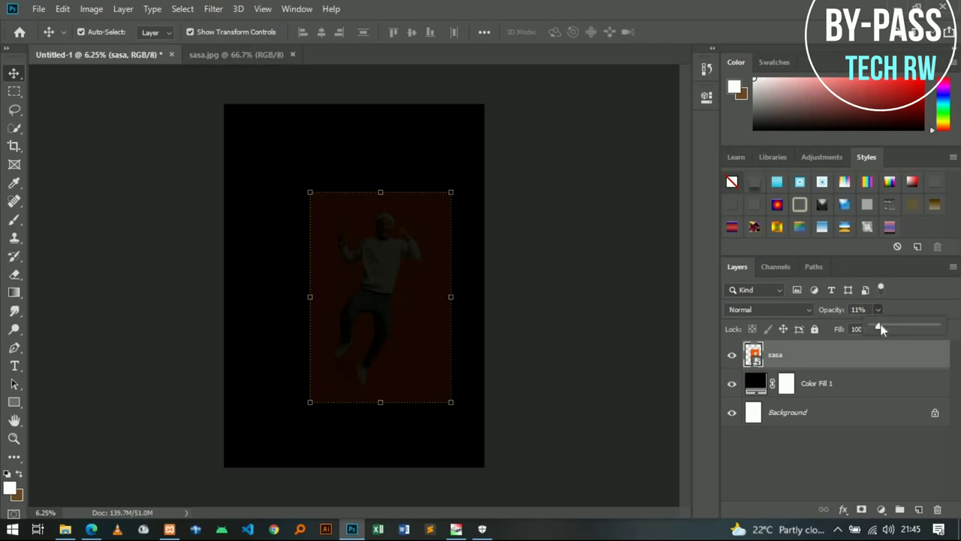
{"action": "left_click_drag", "start_coordinate": [881, 324], "coordinate": [938, 326]}
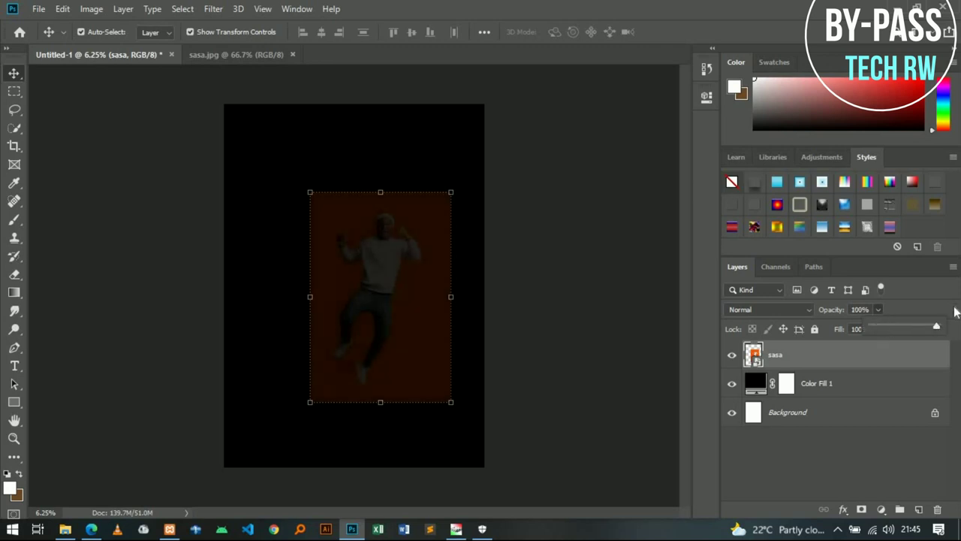
{"action": "left_click", "coordinate": [884, 383]}
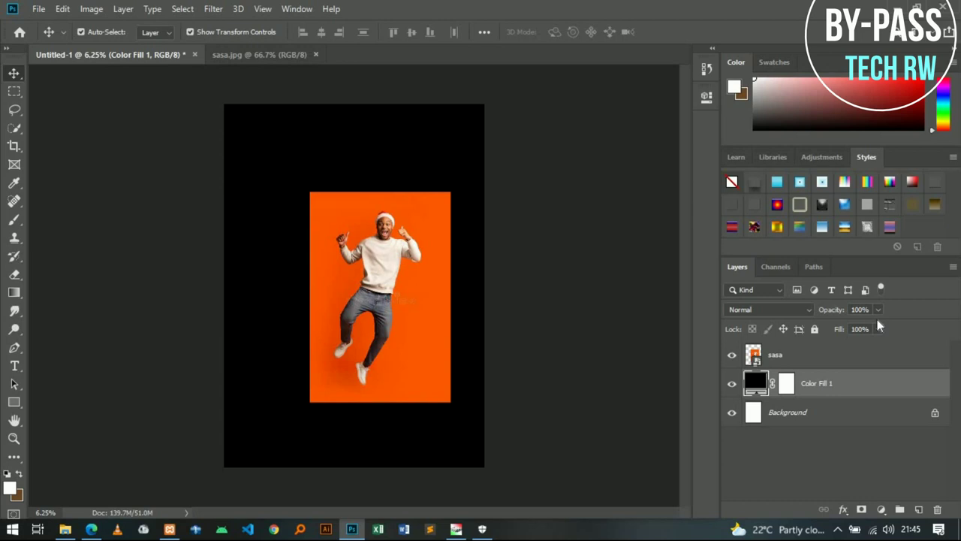
{"action": "left_click_drag", "start_coordinate": [409, 257], "coordinate": [377, 207]}
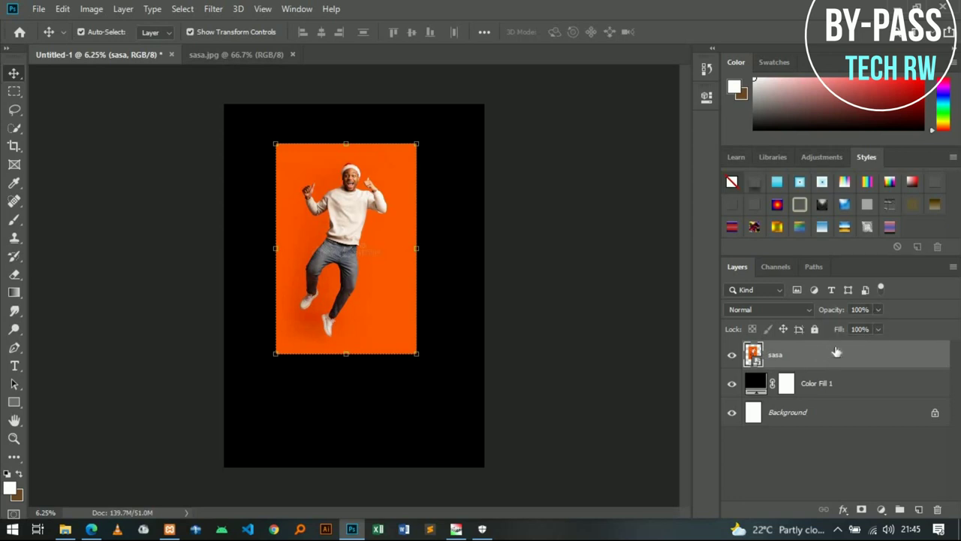
- Fade the sasa photo's opacity down to about 16%
{"action": "left_click", "coordinate": [877, 310]}
{"action": "left_click_drag", "start_coordinate": [836, 327], "coordinate": [826, 328]}
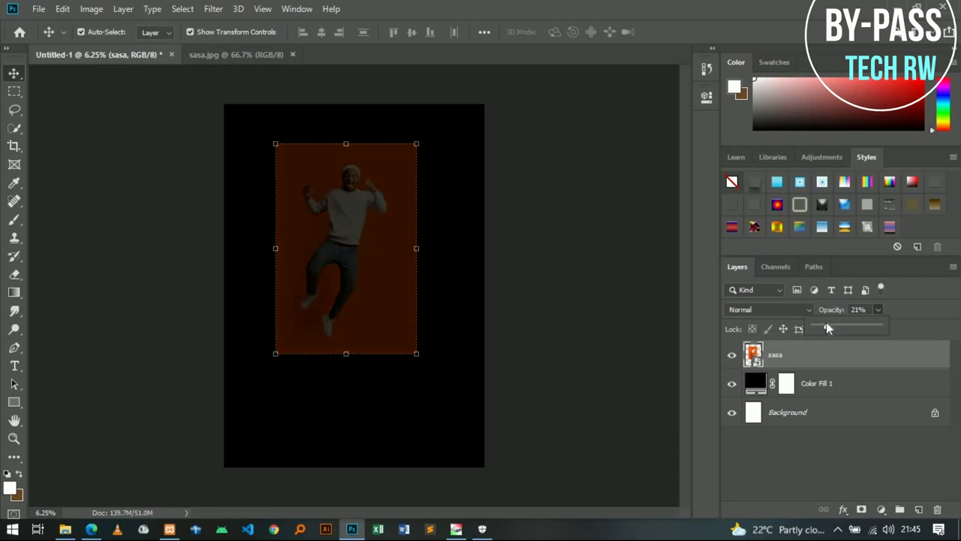
{"action": "left_click", "coordinate": [583, 230]}
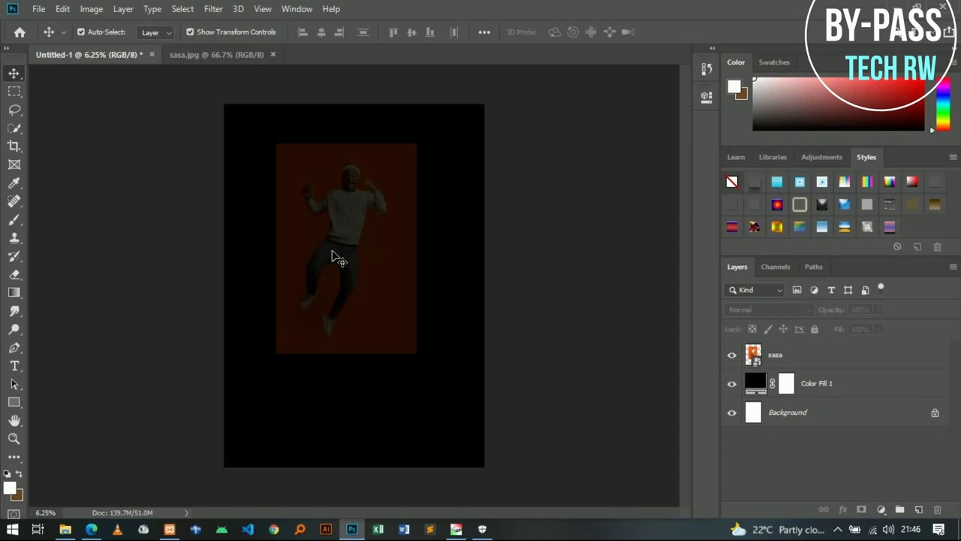
- Move the faded photo near the top-left corner of the black page
{"action": "left_click", "coordinate": [867, 365]}
{"action": "left_click", "coordinate": [880, 386]}
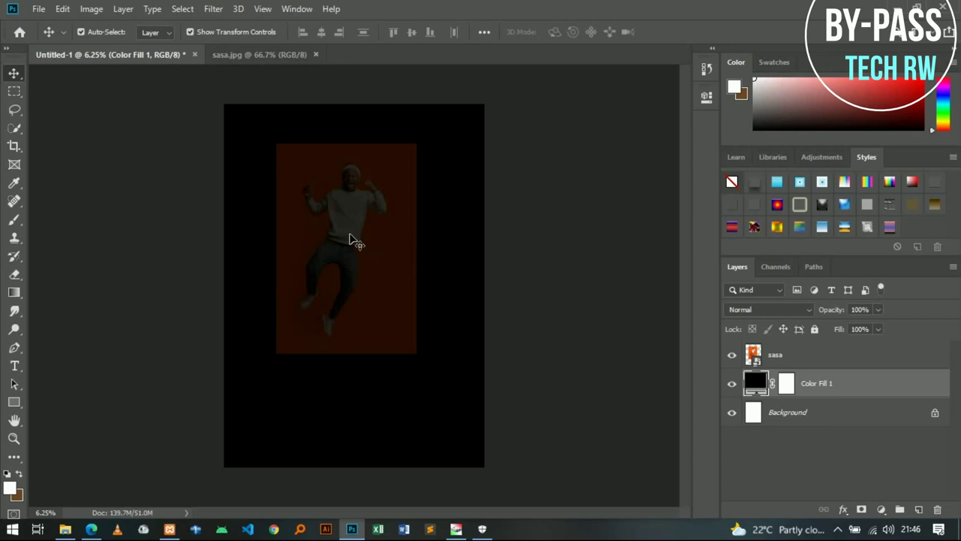
{"action": "left_click", "coordinate": [351, 237]}
{"action": "left_click_drag", "start_coordinate": [307, 179], "coordinate": [265, 148]}
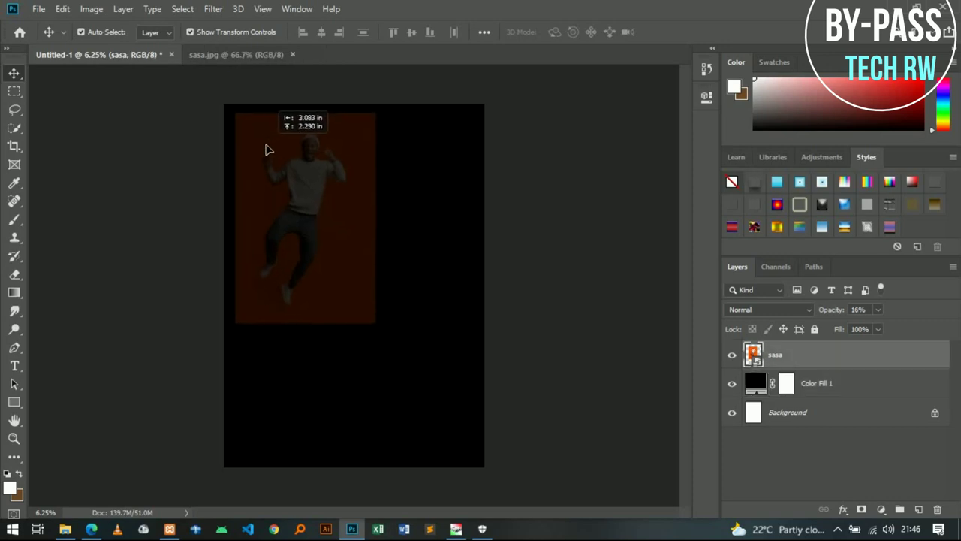
{"action": "left_click_drag", "start_coordinate": [264, 148], "coordinate": [264, 146]}
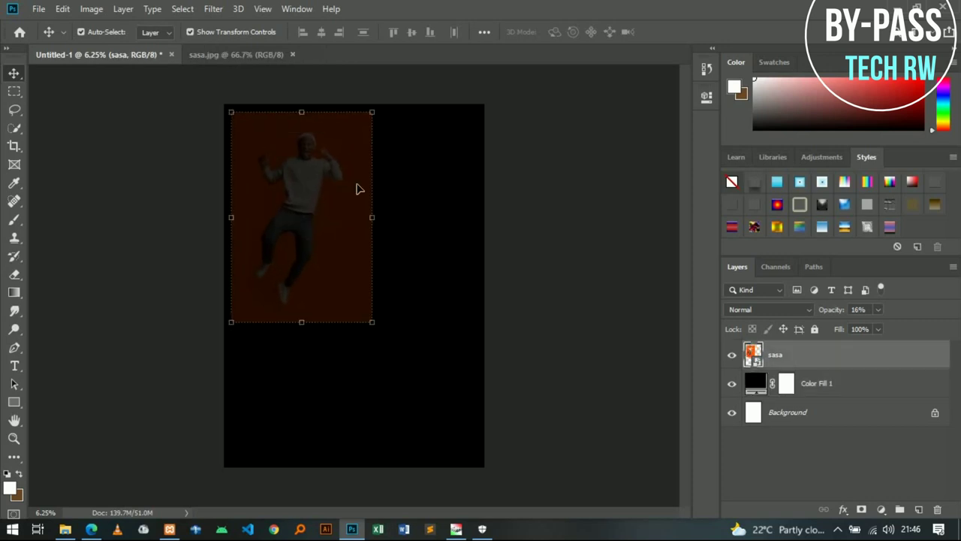